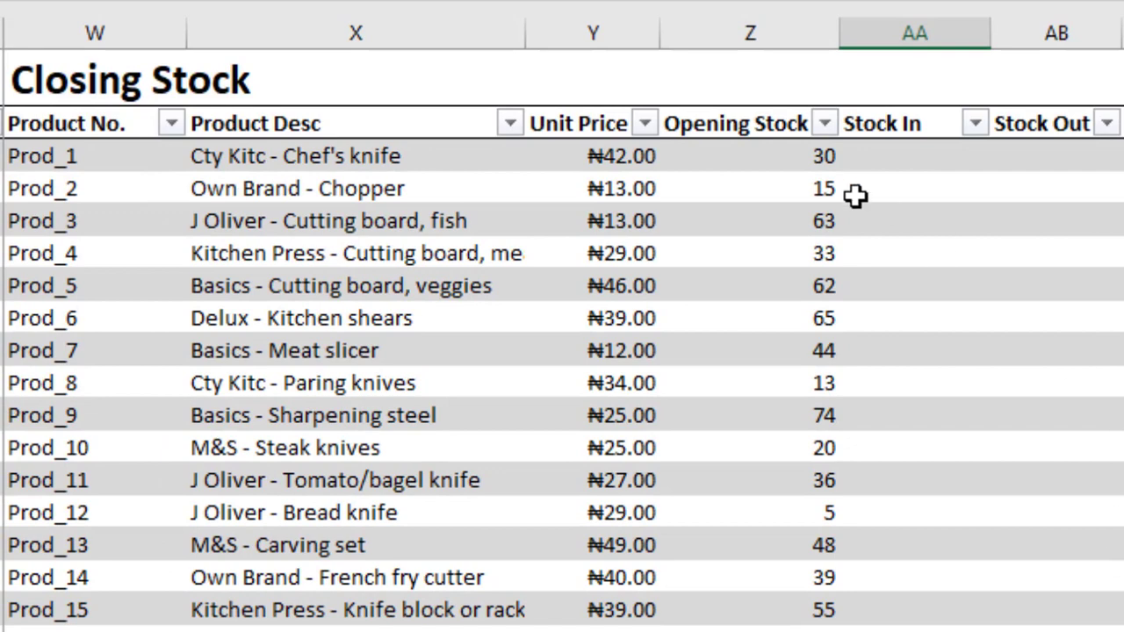
Go through the Stock In, Stock Out, Closing Stock and Value cells in the first row of the Closing Stock table.
click(876, 156)
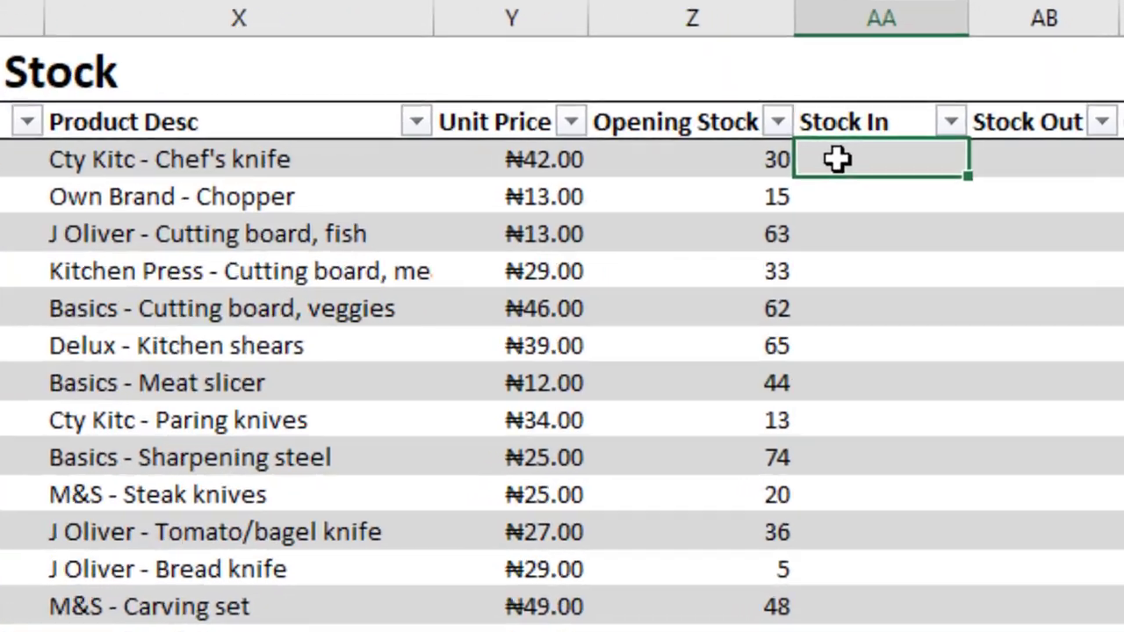
key(Tab)
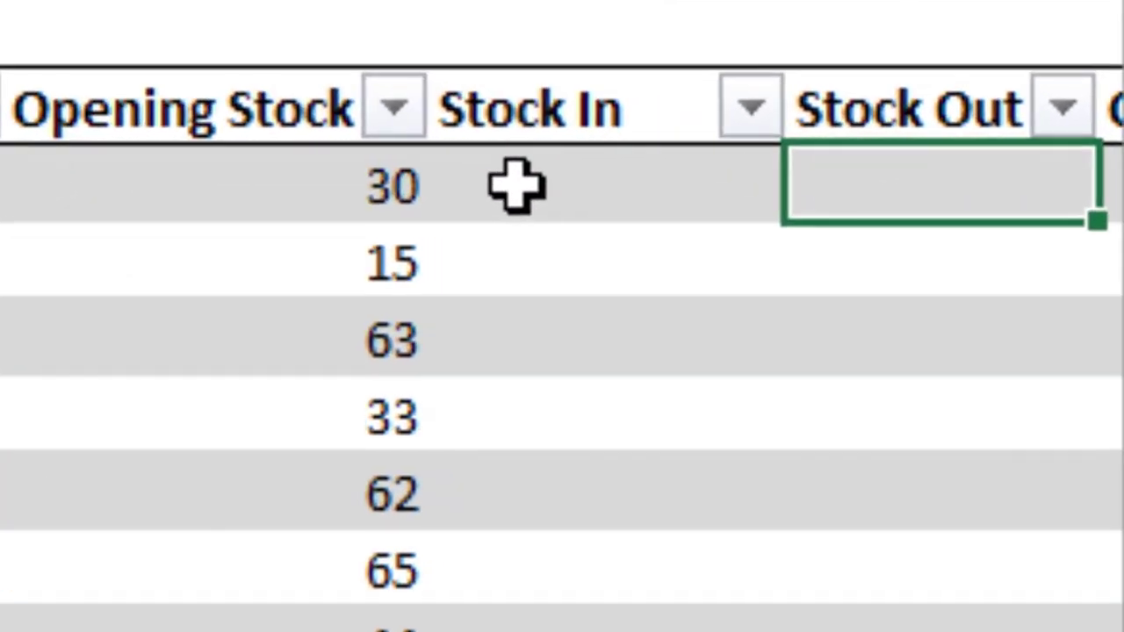
key(Tab)
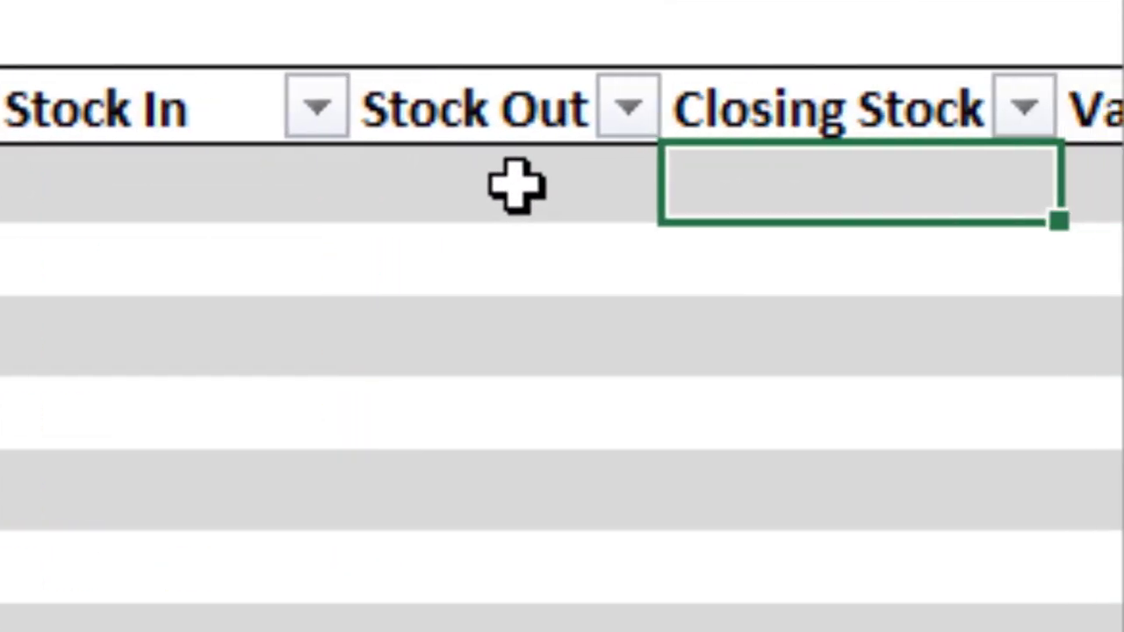
key(Tab)
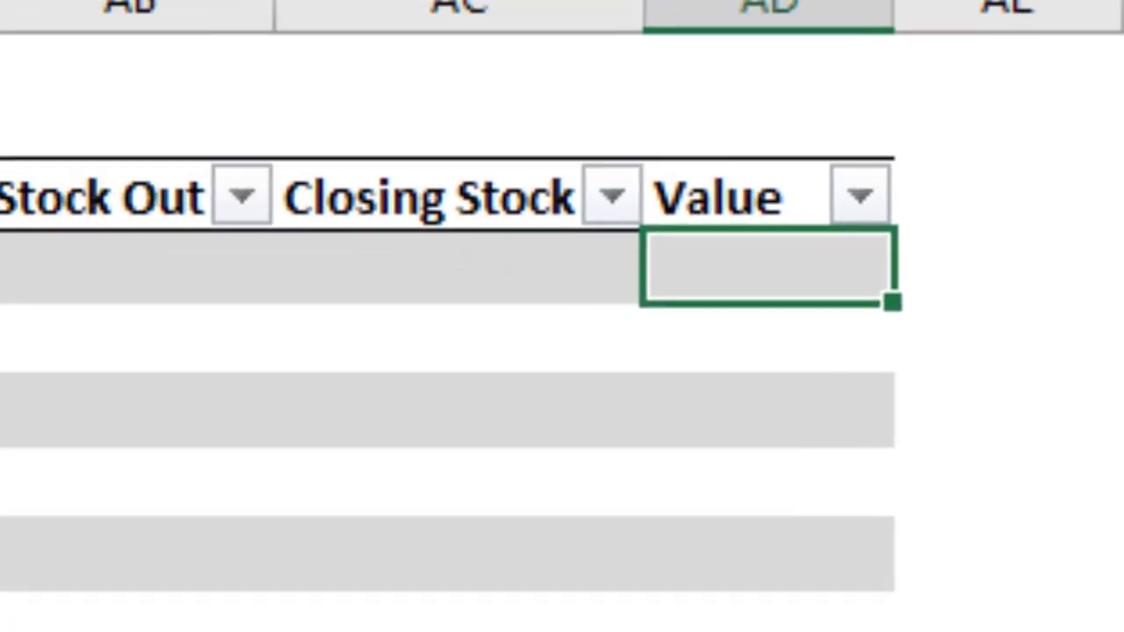
Start a SUMIF formula in the first Stock In cell of the Closing Stock table, using the Stock In table's Product No. column as range.
click(105, 349)
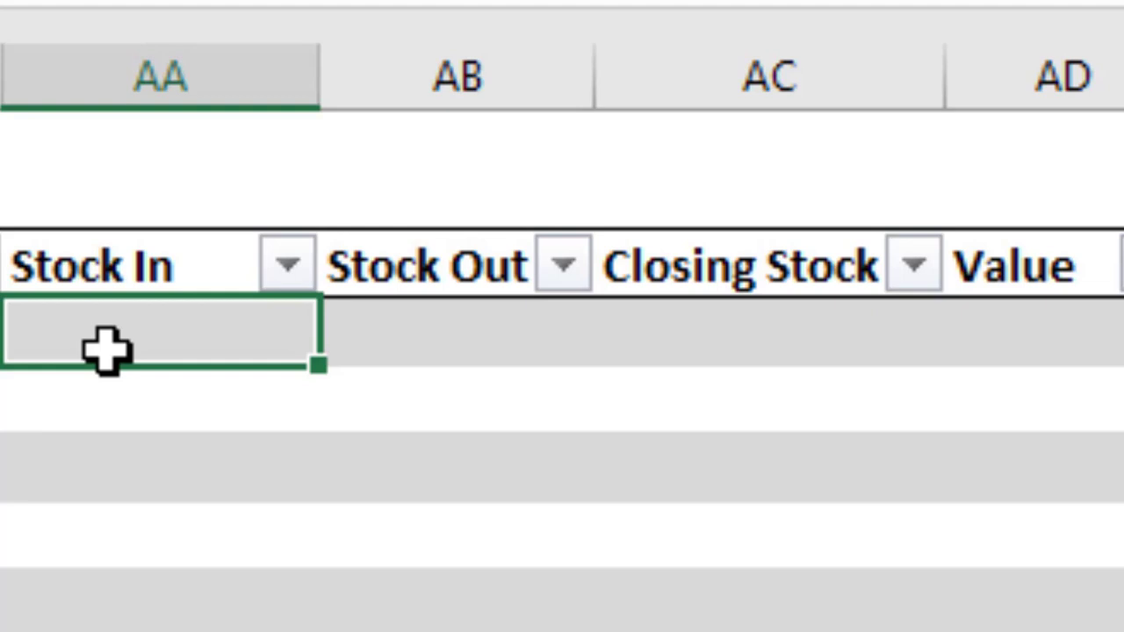
text(=)
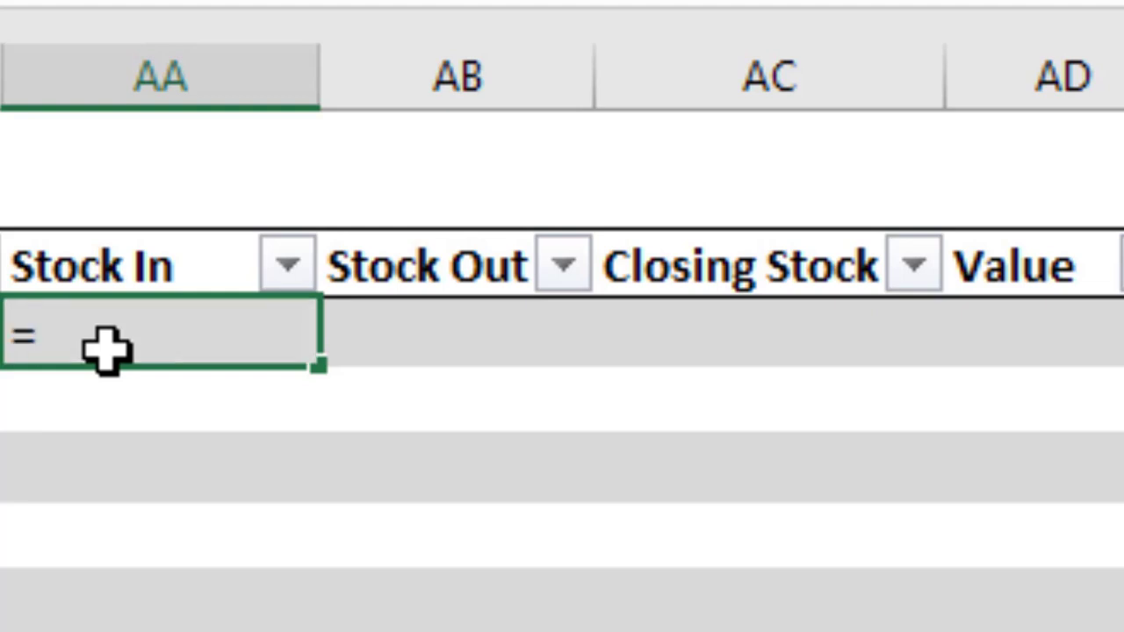
text(sumif)
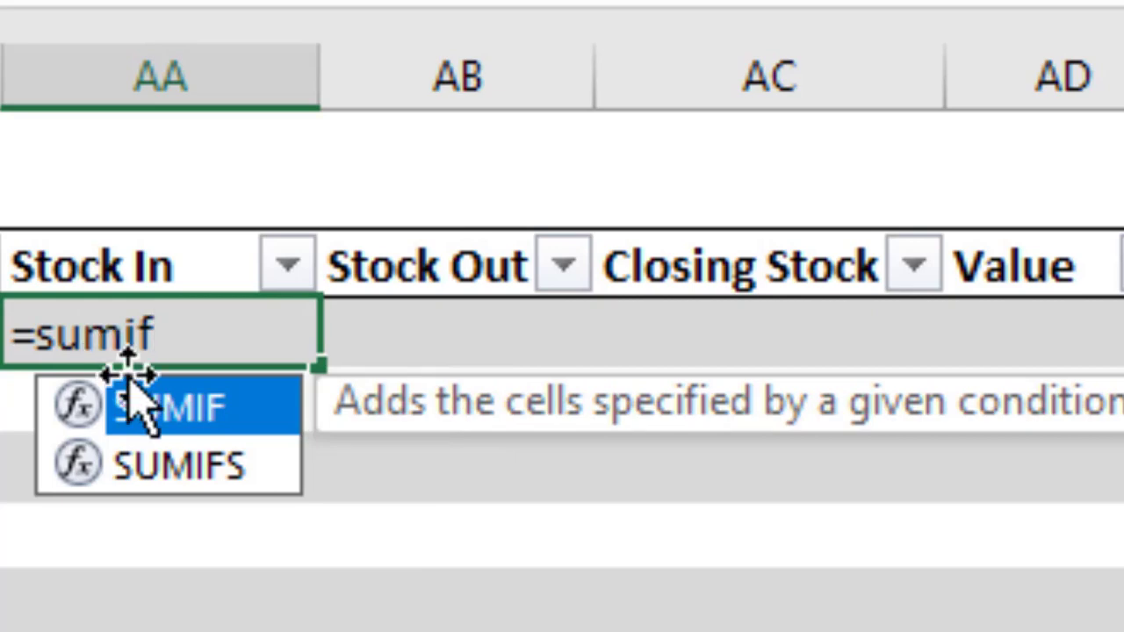
double_click(155, 419)
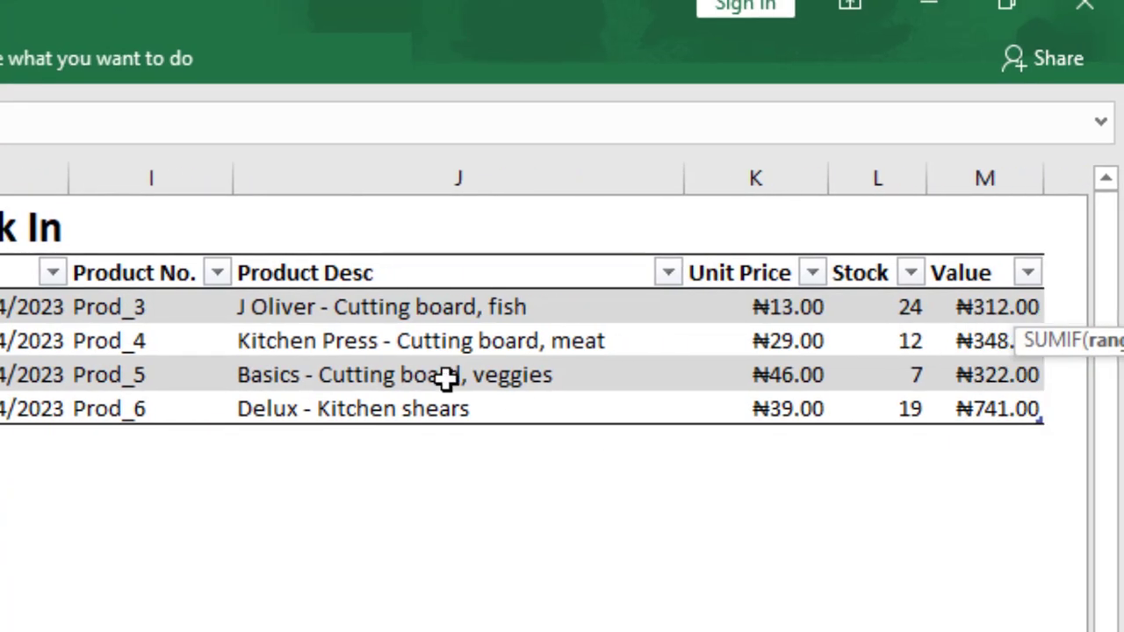
click(121, 306)
key(ctrl+c)
drag(132, 306, 136, 401)
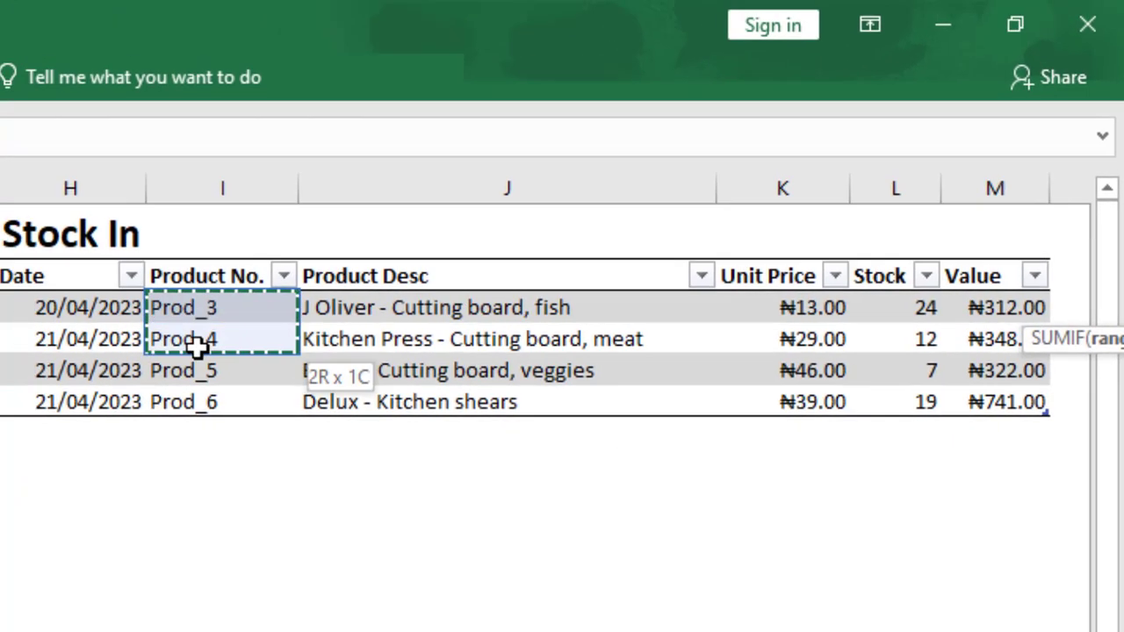
drag(207, 395, 207, 400)
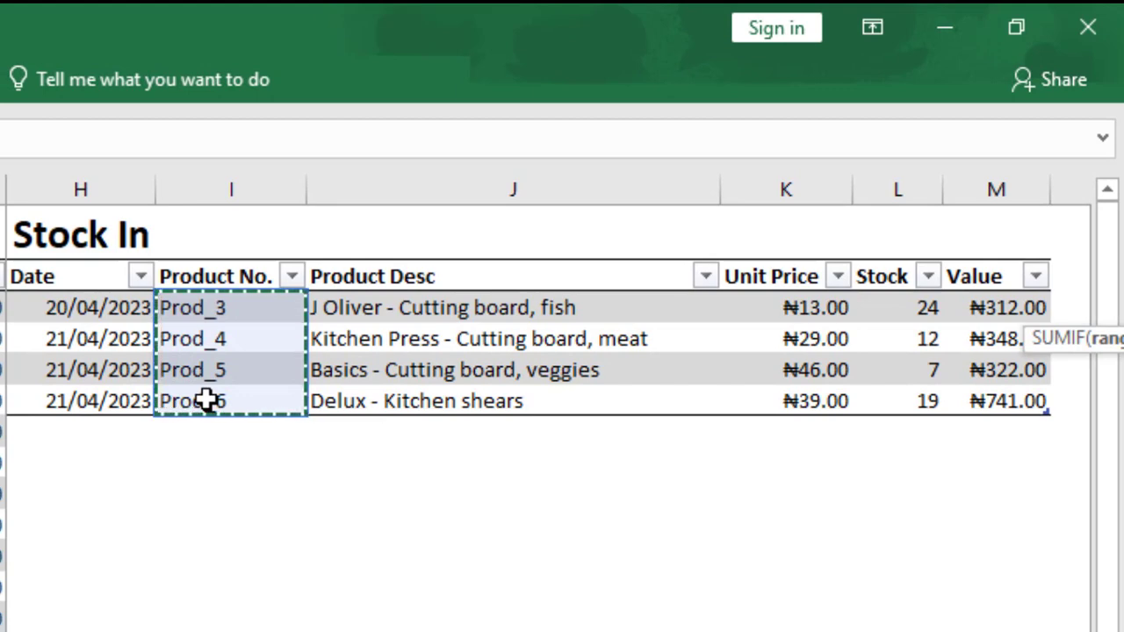
text(,)
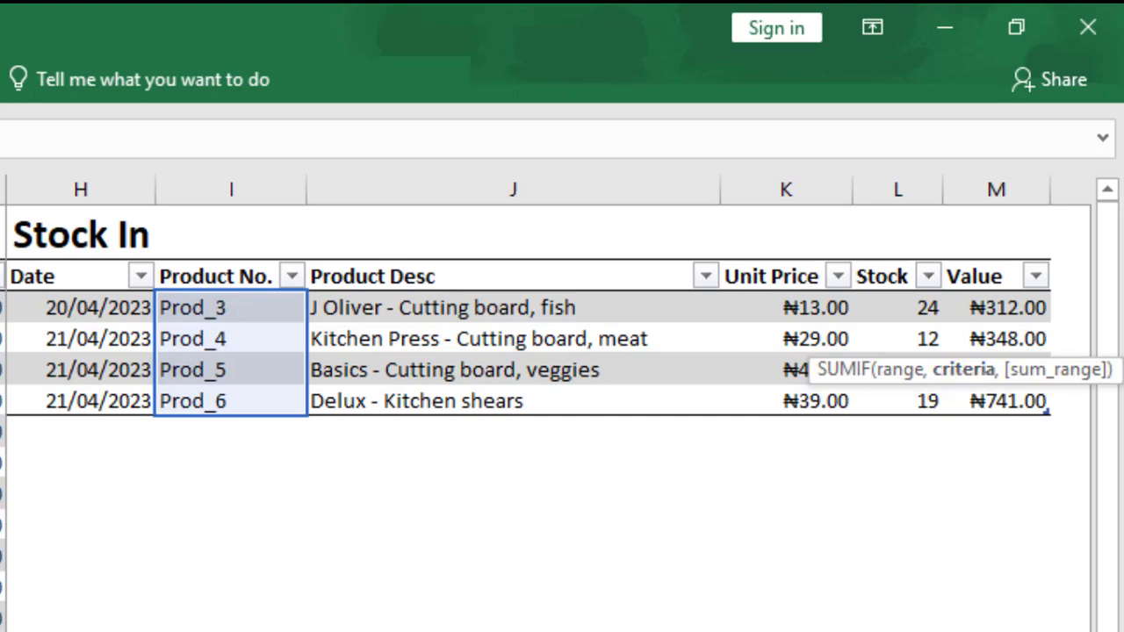
Set the SUMIF criteria to the Product No. cell of the same Closing Stock row, Prod_1.
scroll(548, 351, right, 10)
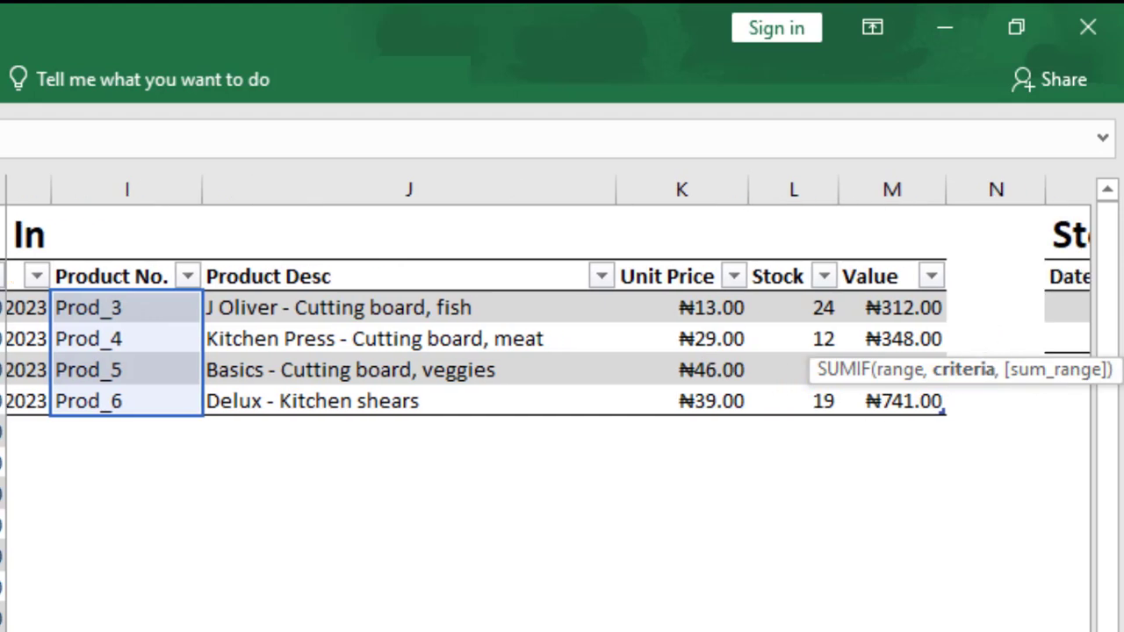
scroll(548, 351, right, 7)
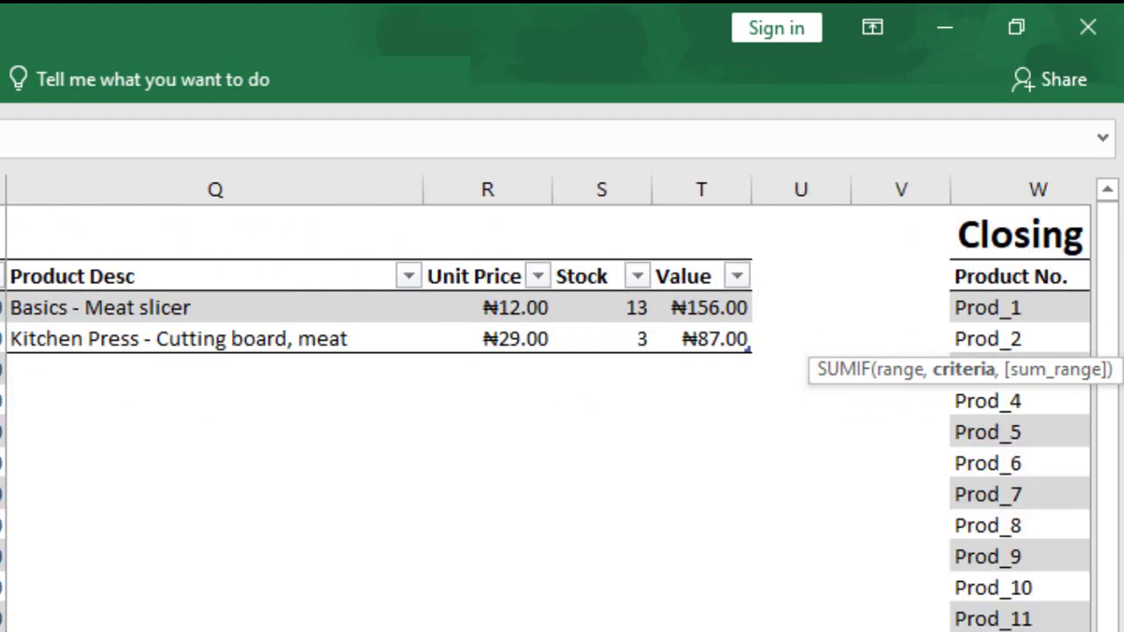
scroll(548, 404, right, 1)
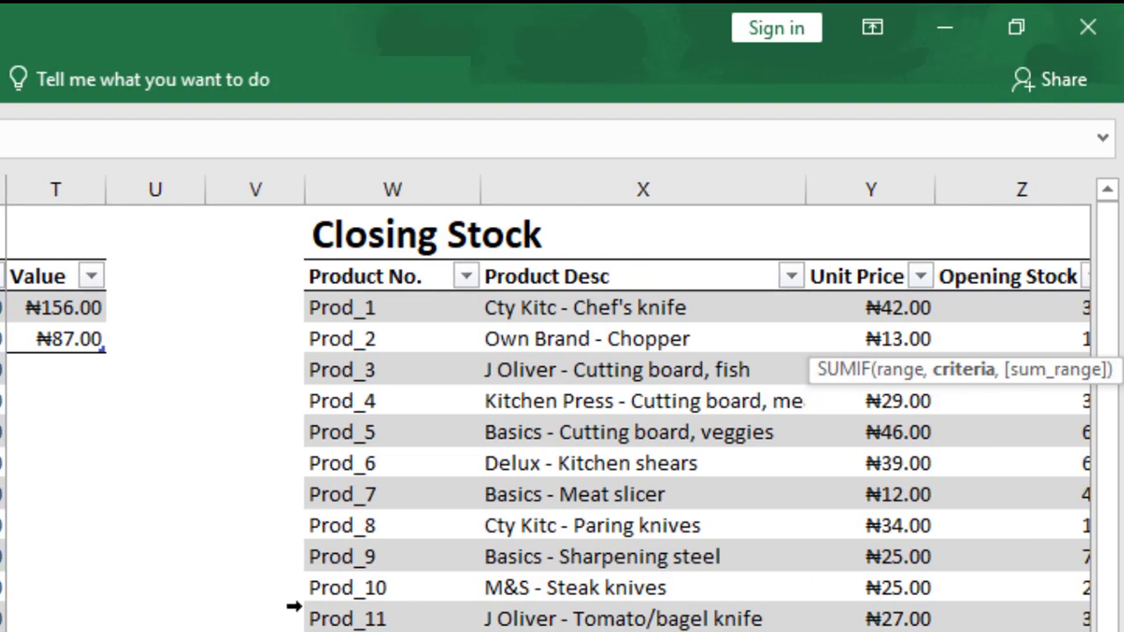
click(367, 305)
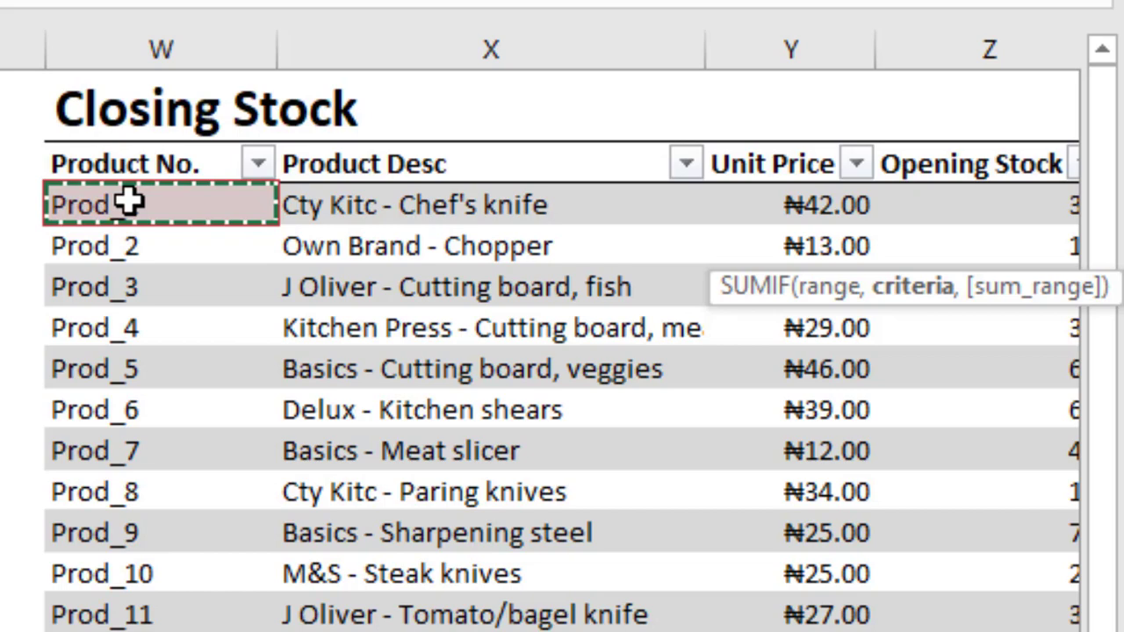
text(,)
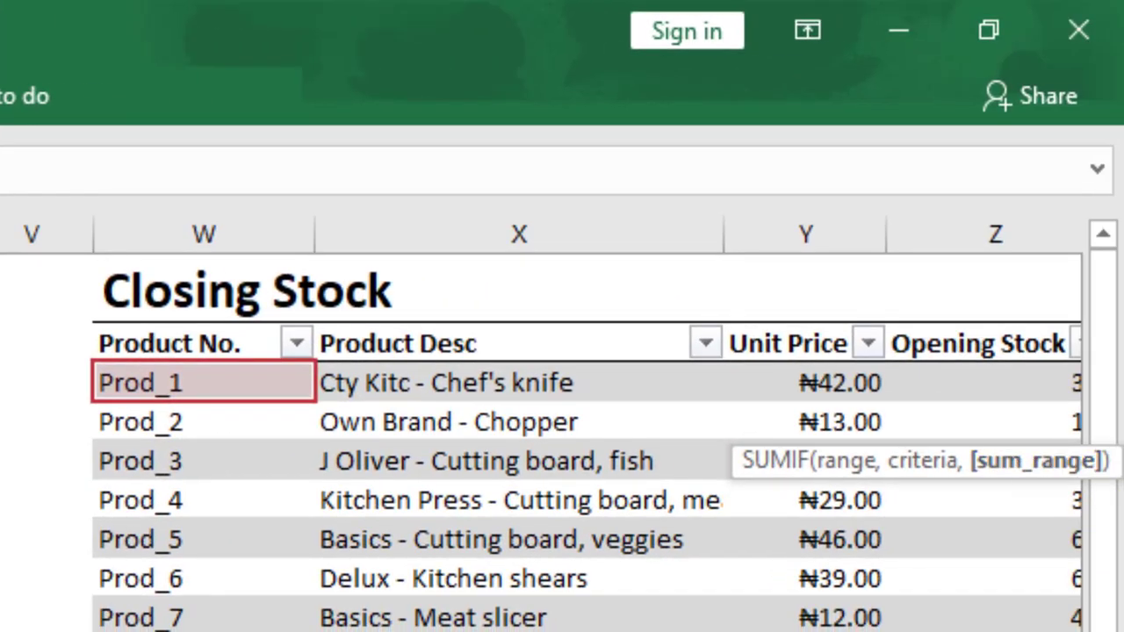
Use the Stock In table's Stock column as the SUMIF sum range and complete the formula.
scroll(548, 423, right, 5)
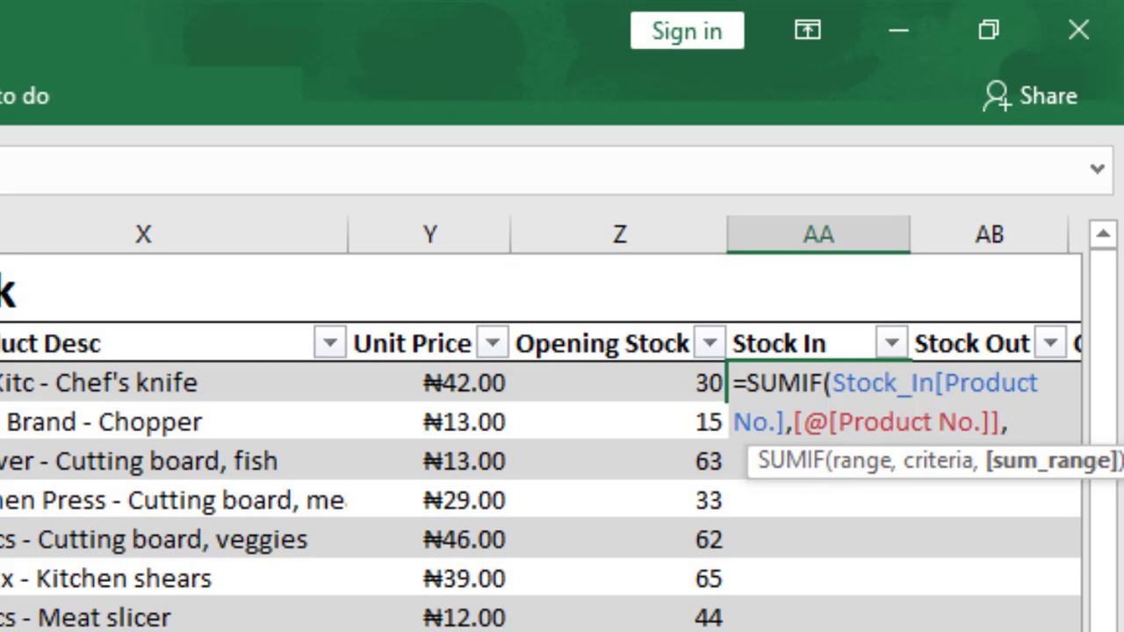
scroll(562, 421, left, 3)
scroll(562, 422, left, 5)
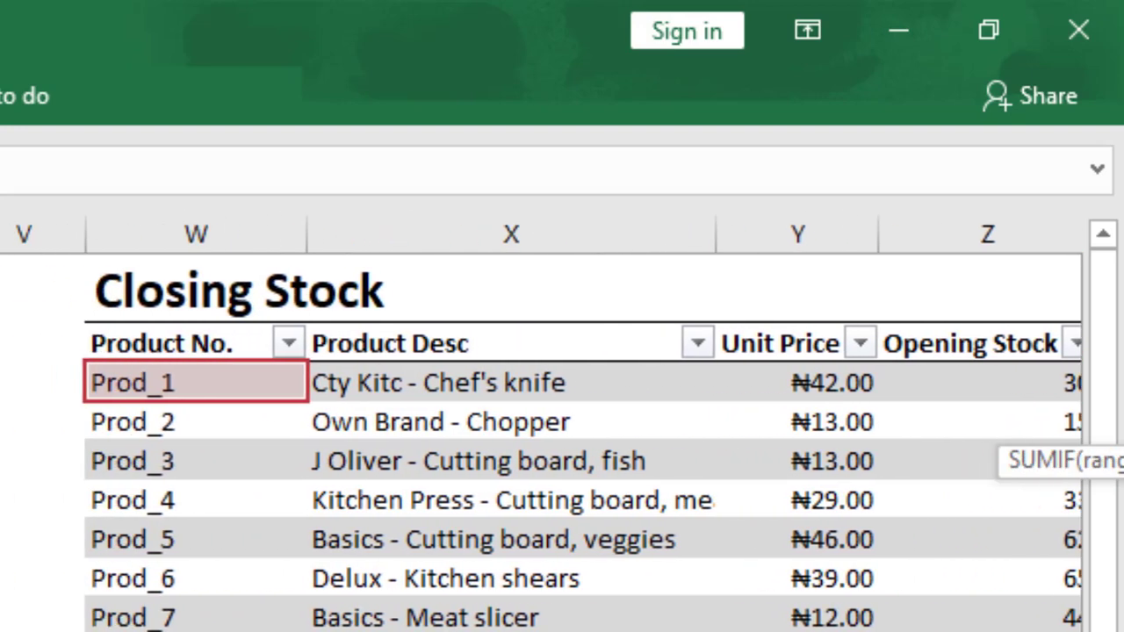
scroll(562, 421, left, 5)
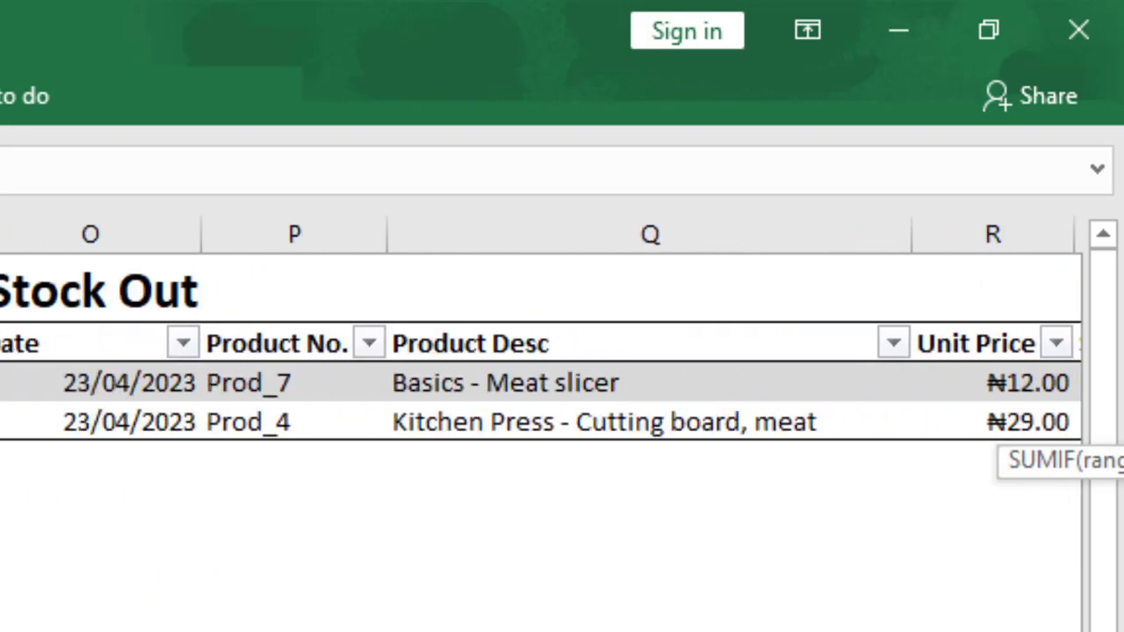
scroll(562, 421, left, 5)
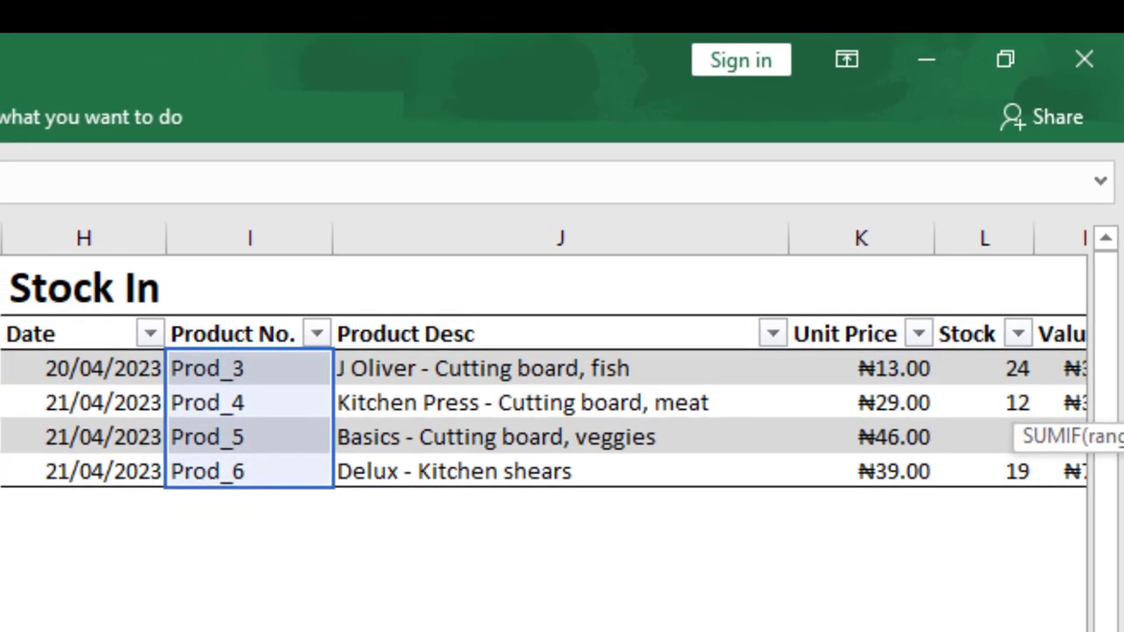
scroll(562, 403, right, 2)
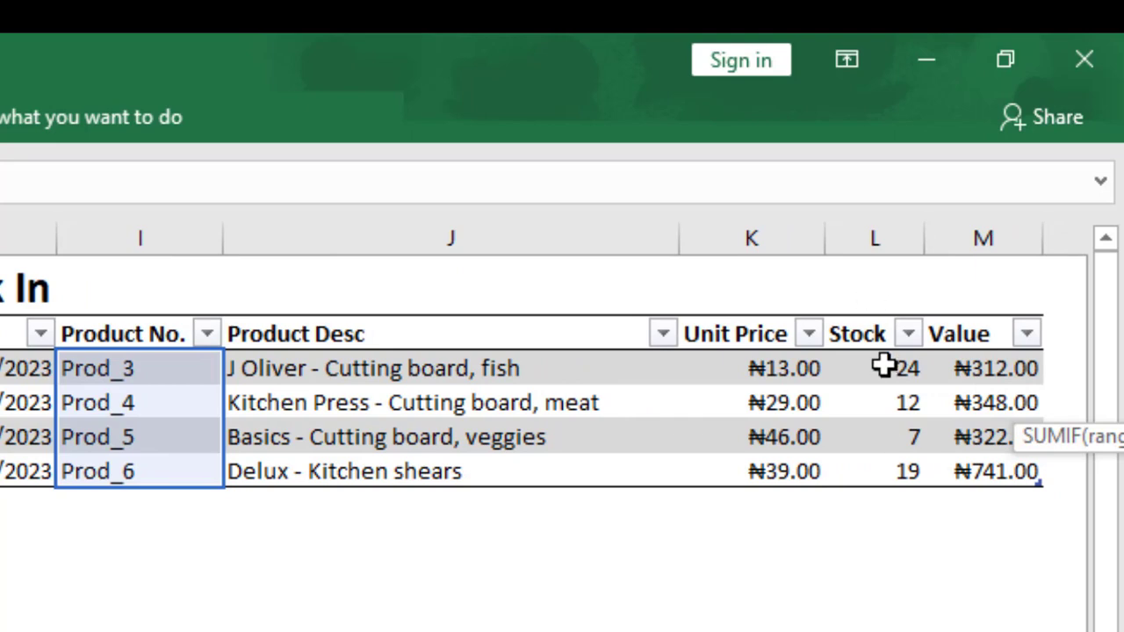
drag(884, 367, 882, 470)
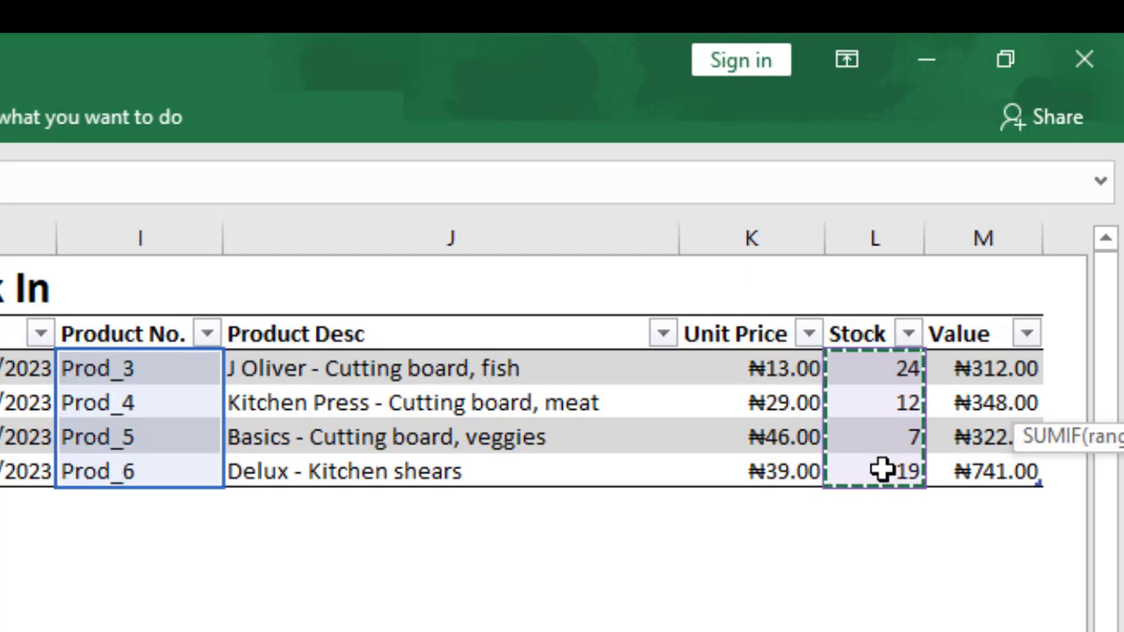
text())
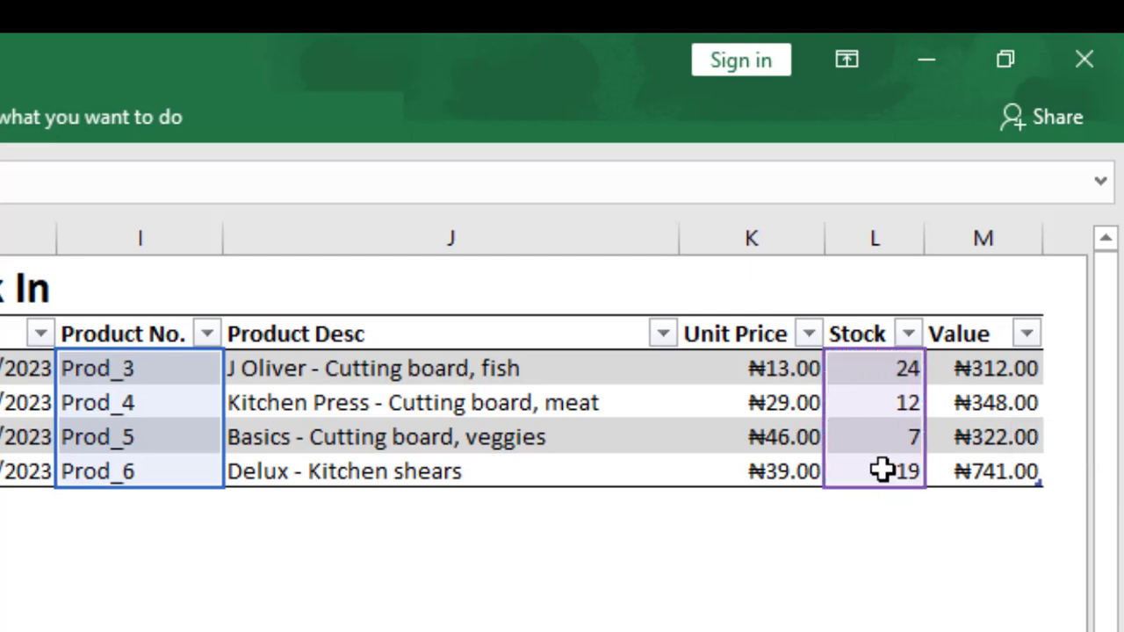
key(Return)
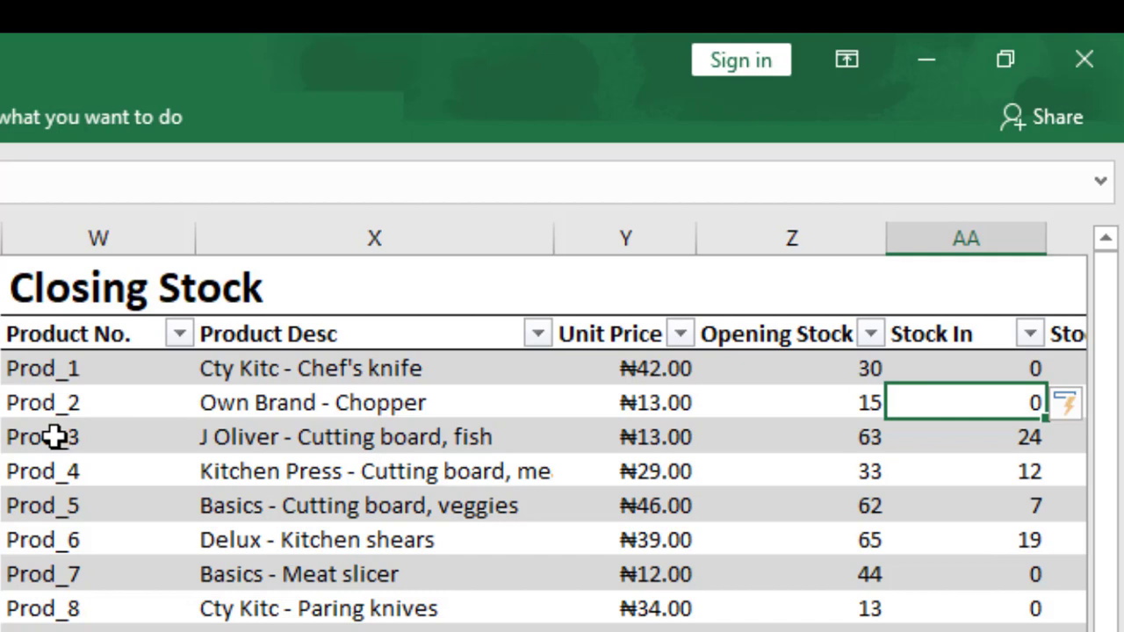
Check the Closing Stock rows for Prod_3 to Prod_6 against the entries in the Stock In table.
drag(55, 436, 965, 542)
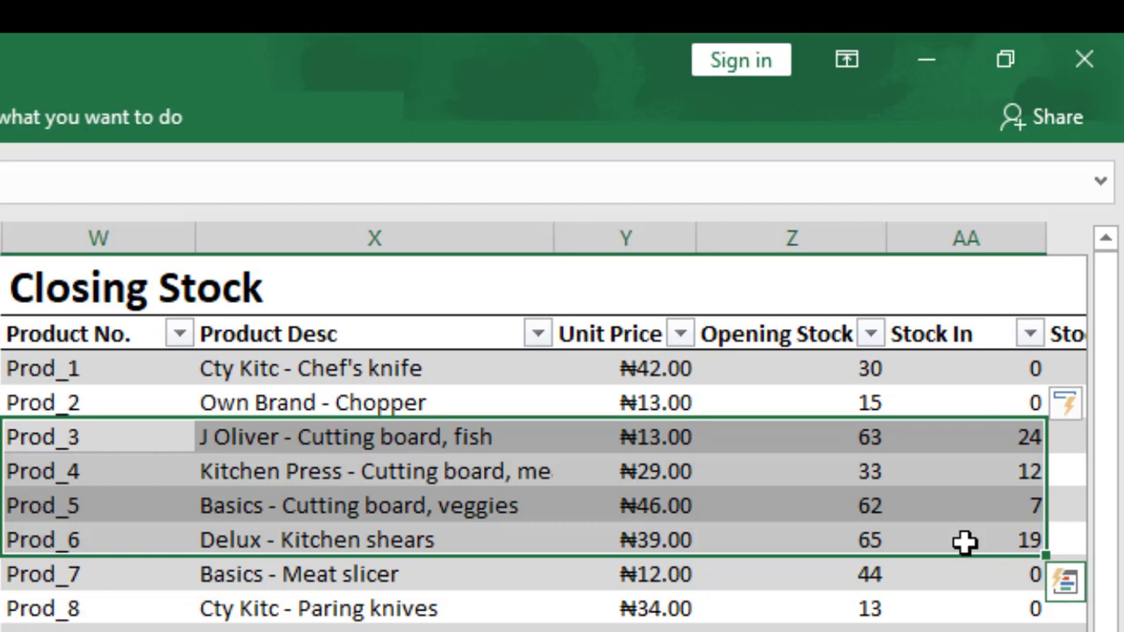
scroll(543, 427, left, 10)
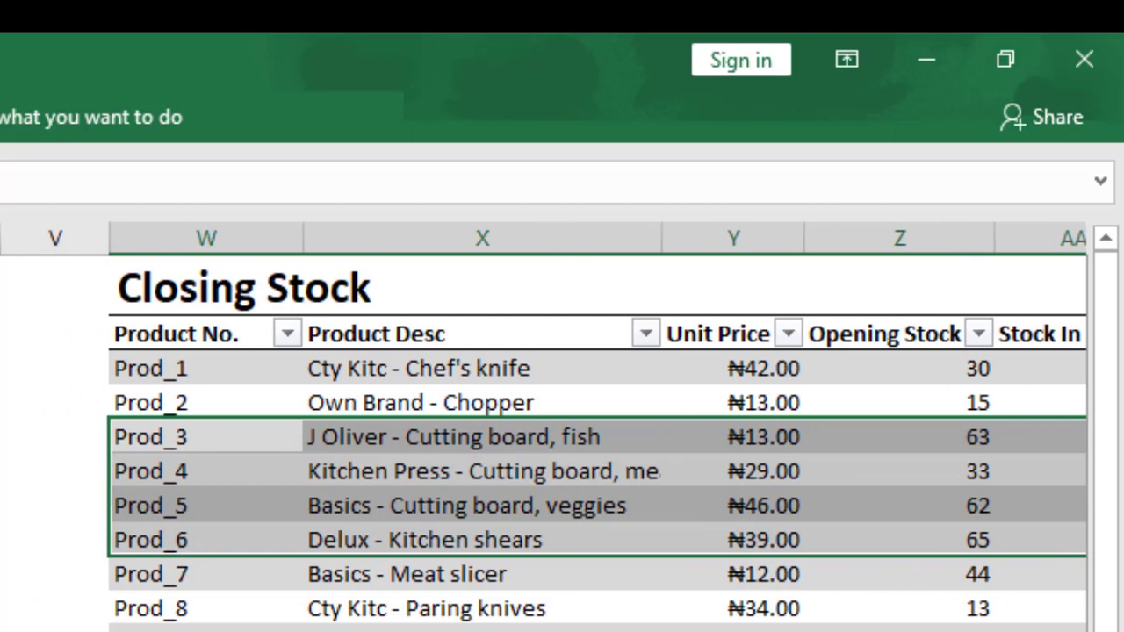
scroll(544, 427, left, 10)
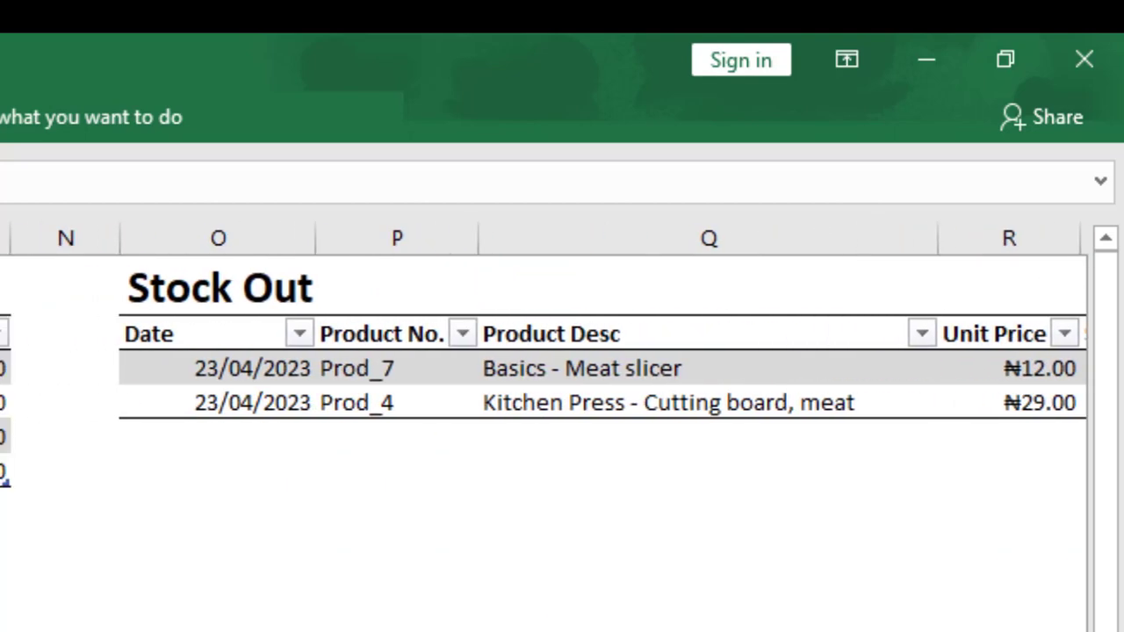
scroll(544, 427, left, 5)
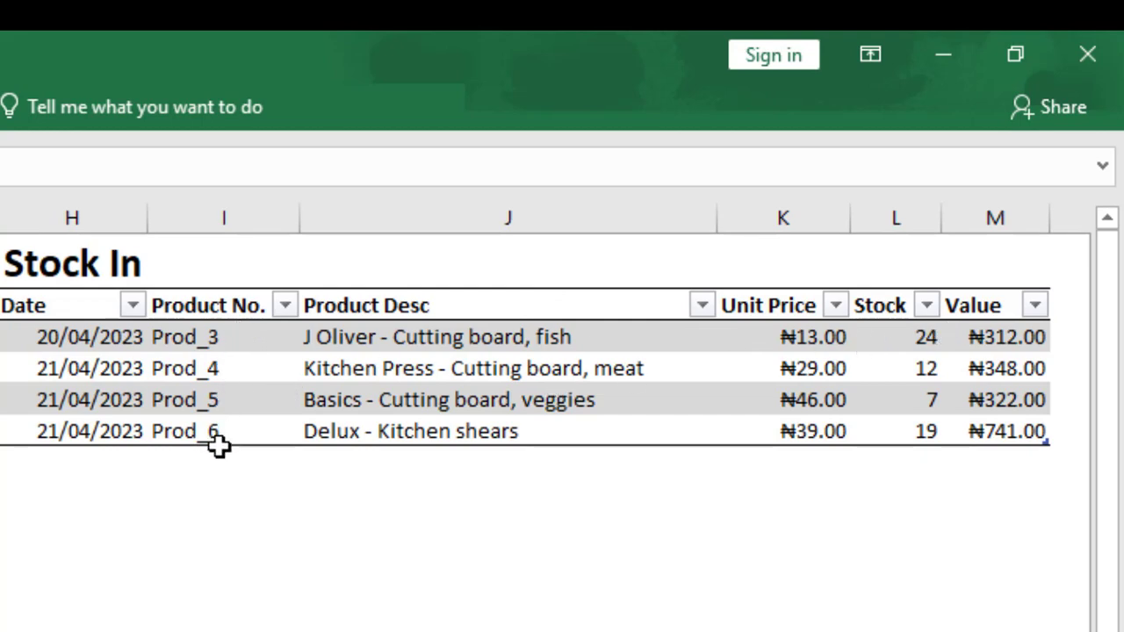
Add a new row below the last Stock In entry with the date 22/04/2023.
click(61, 466)
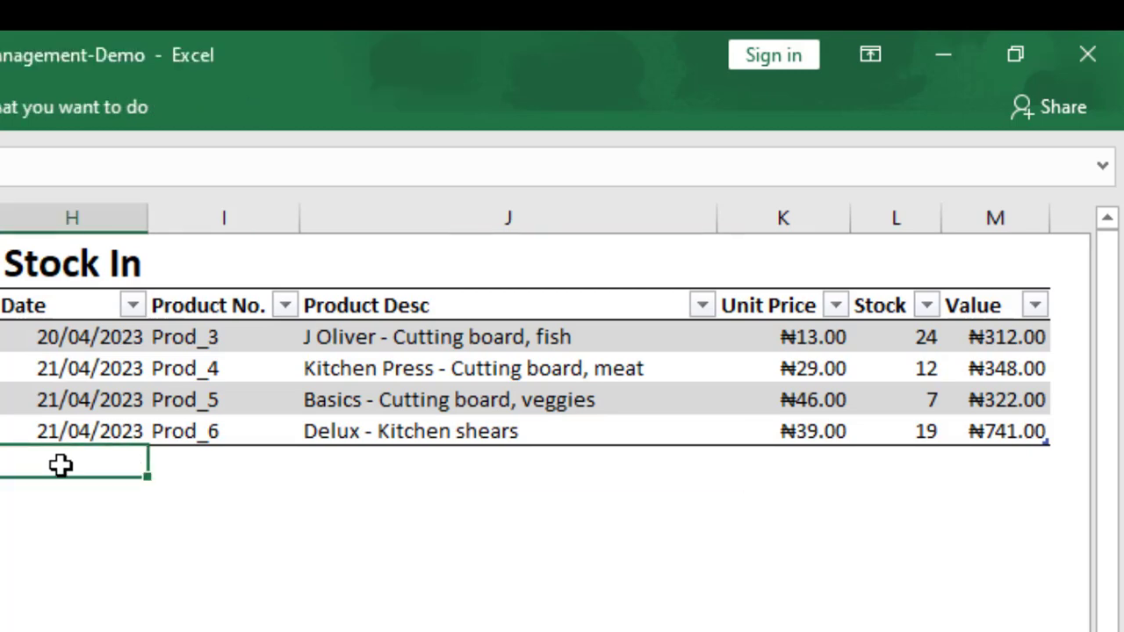
text(21/)
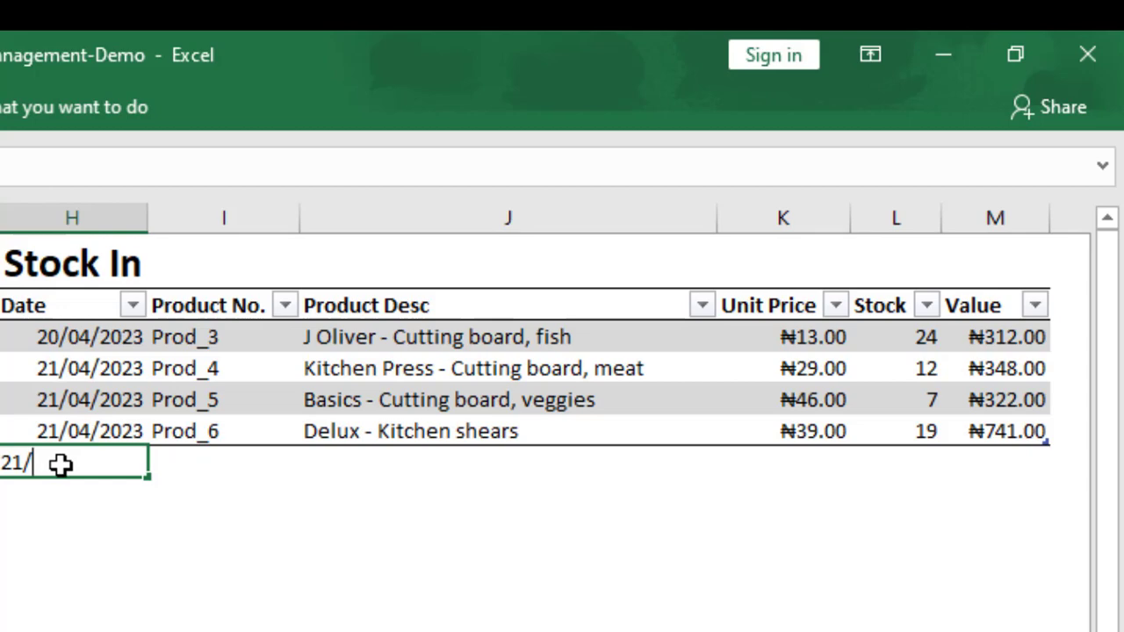
key(BackSpace)
key(BackSpace)
text(2/04/2023)
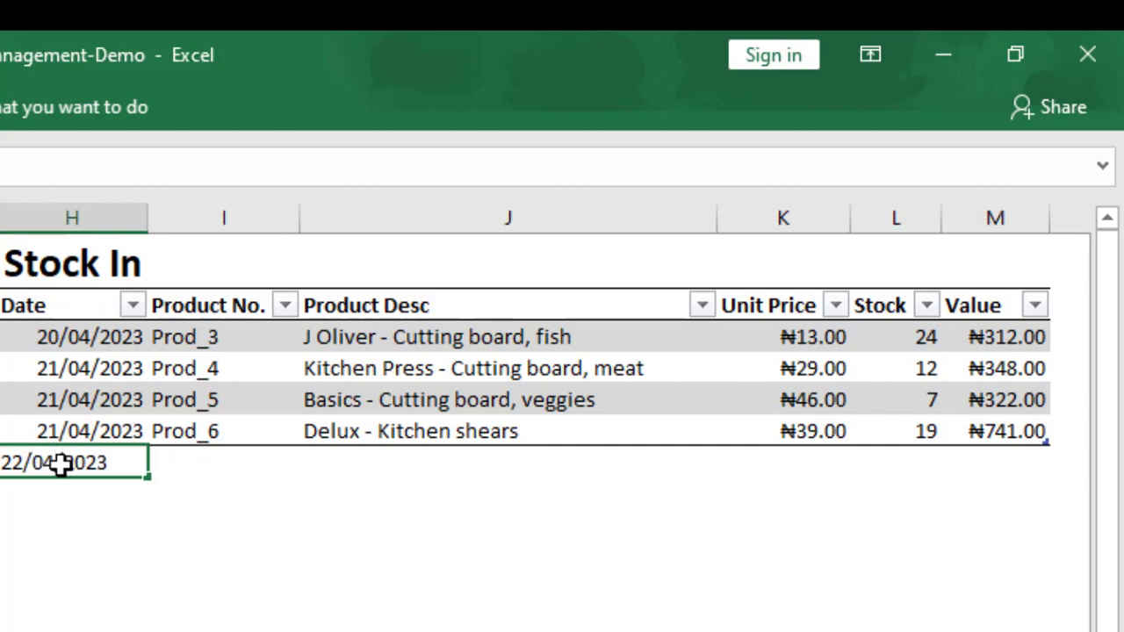
key(Return)
Choose Prod_8 as the product of the new Stock In row and enter a stock quantity of 29.
key(Tab)
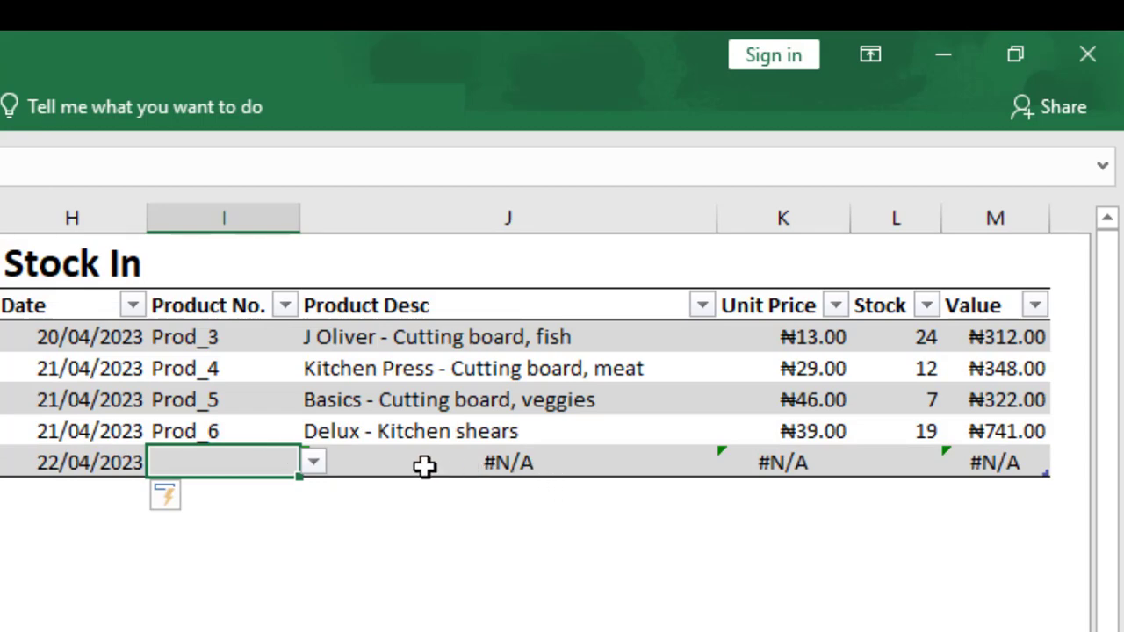
click(313, 463)
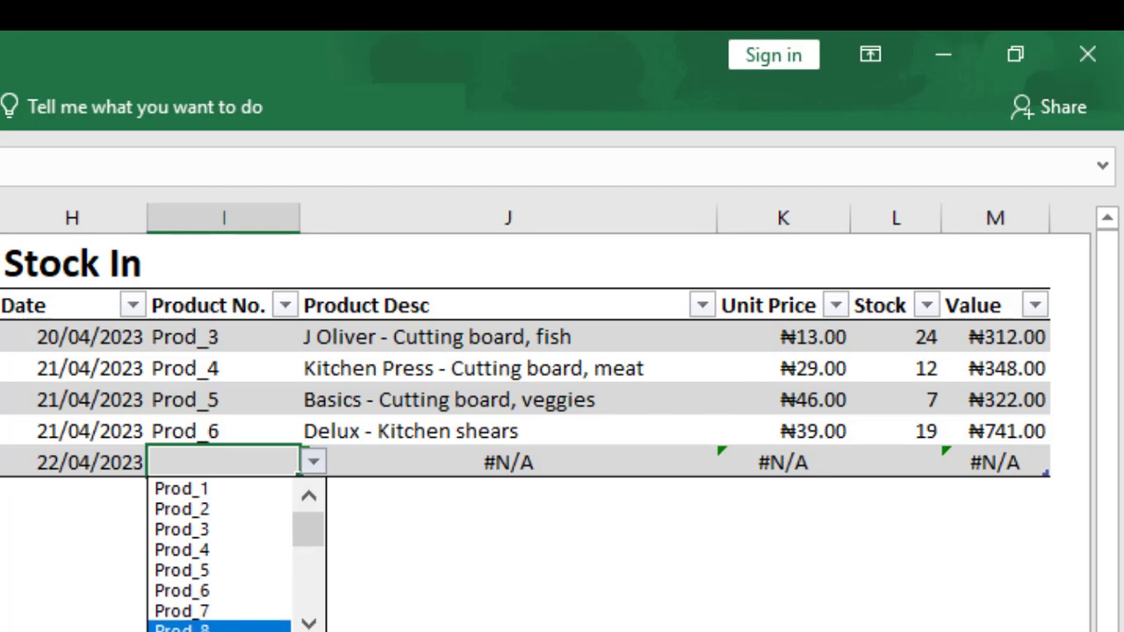
click(217, 627)
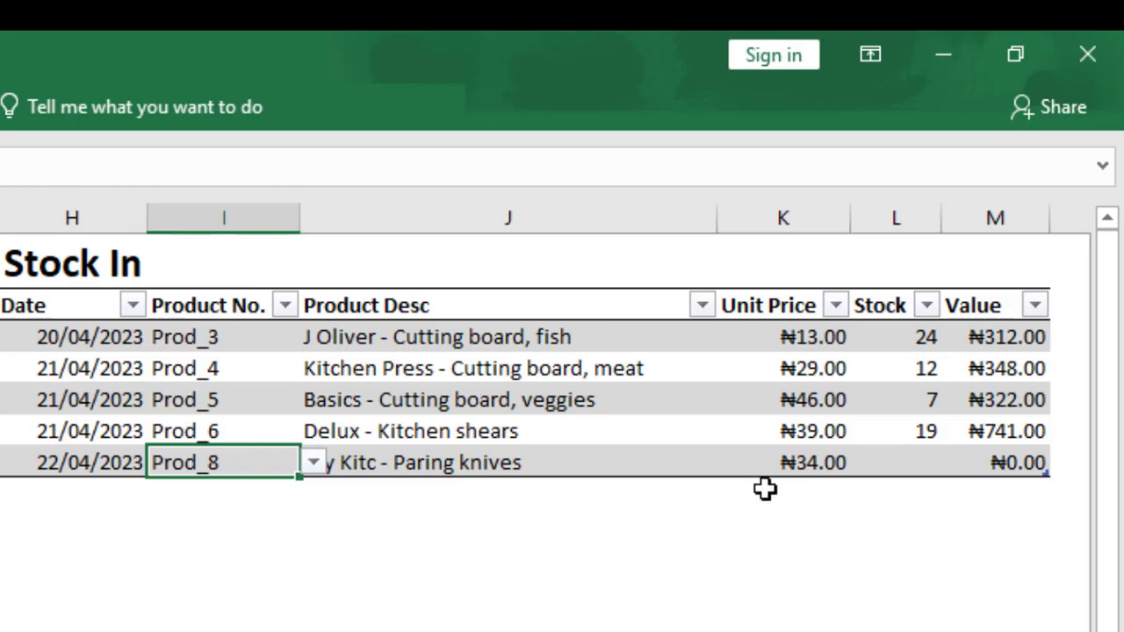
click(923, 458)
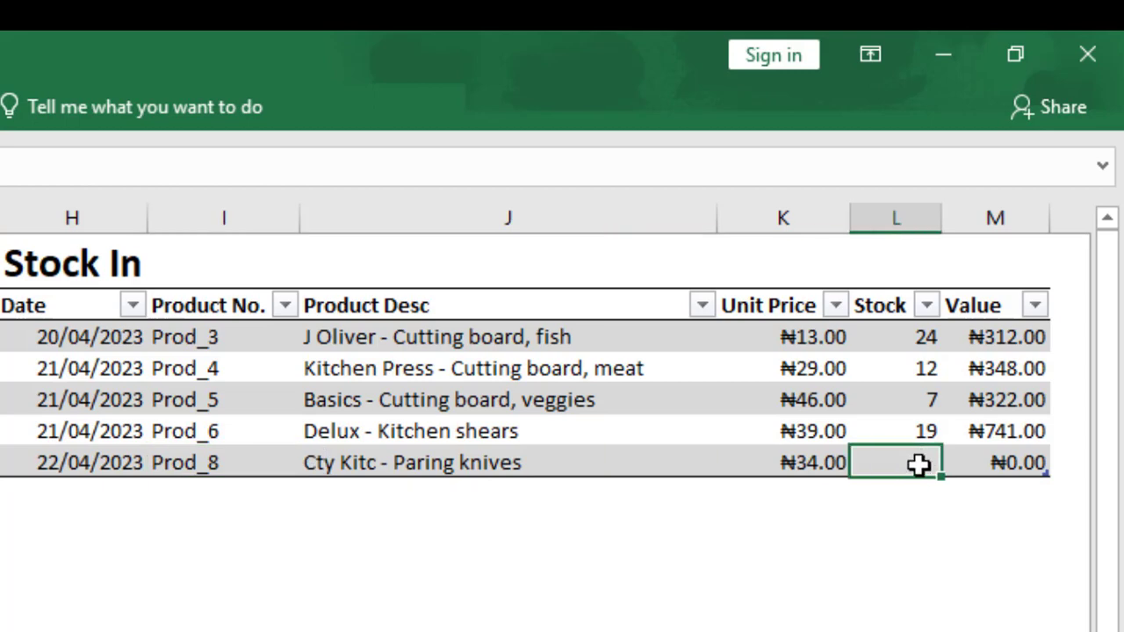
text(29)
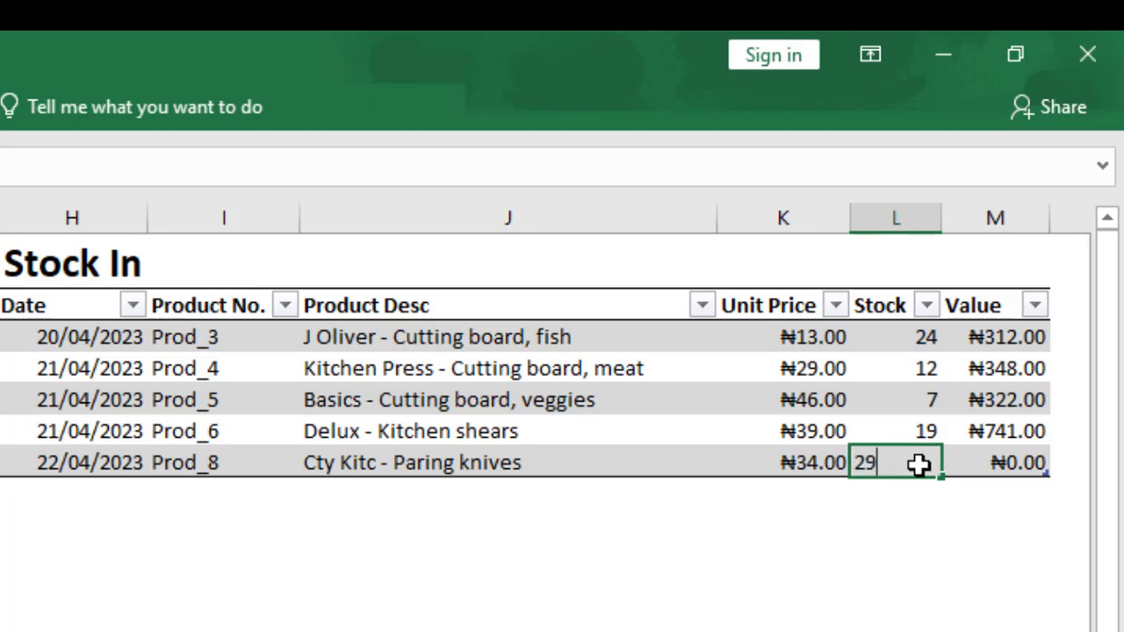
key(Return)
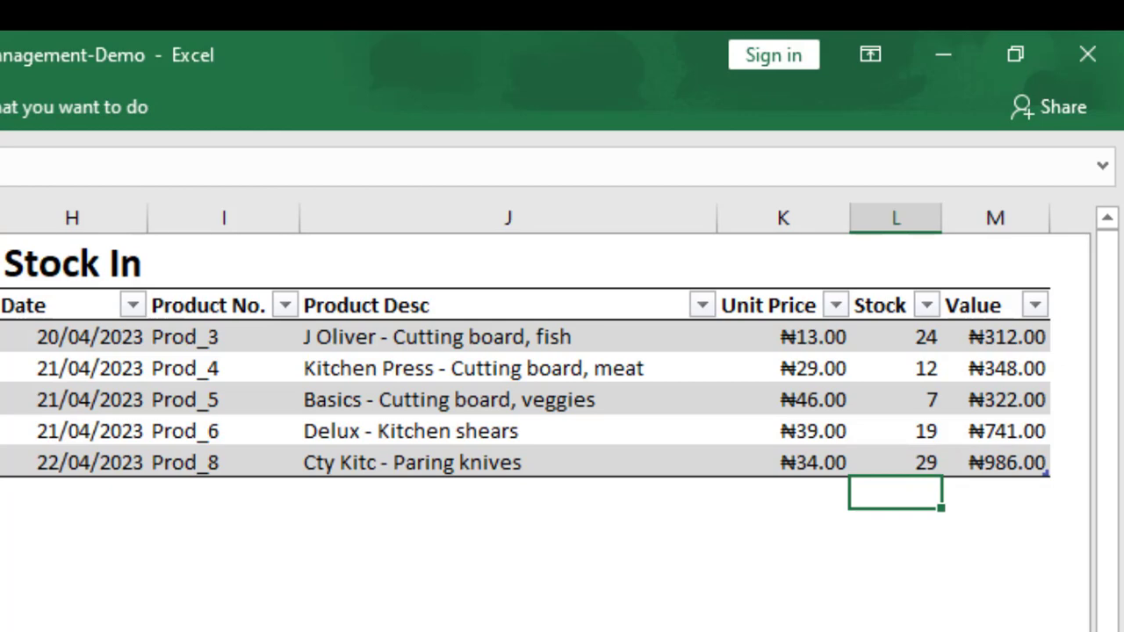
Begin a SUMIF formula in the Closing Stock table's Stock Out cell for Prod_1.
scroll(545, 395, right, 10)
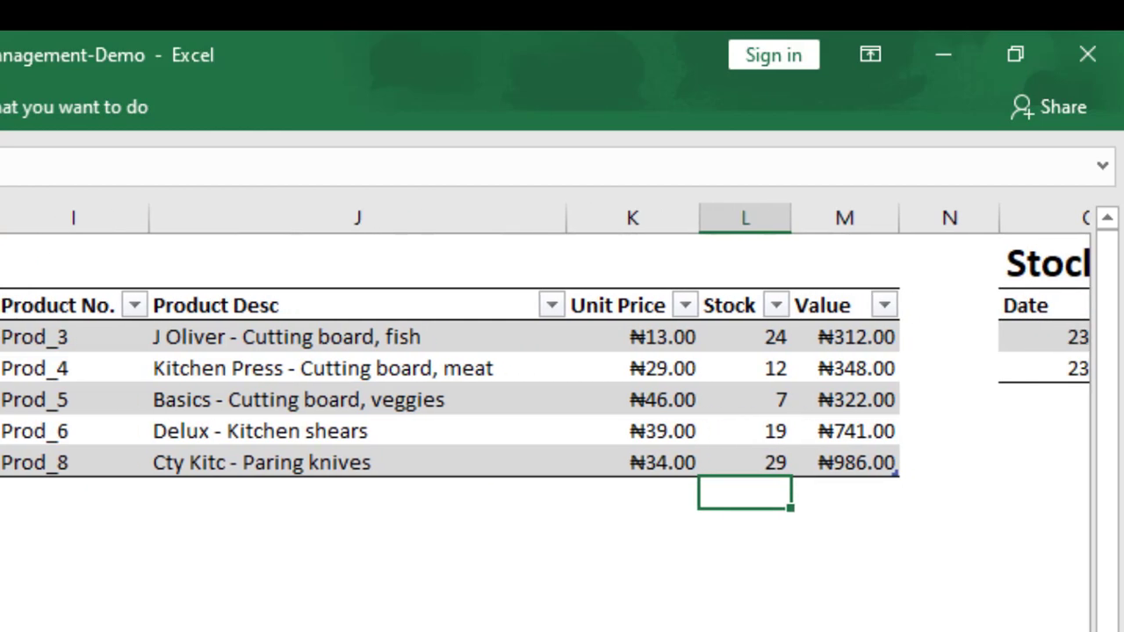
scroll(544, 395, right, 10)
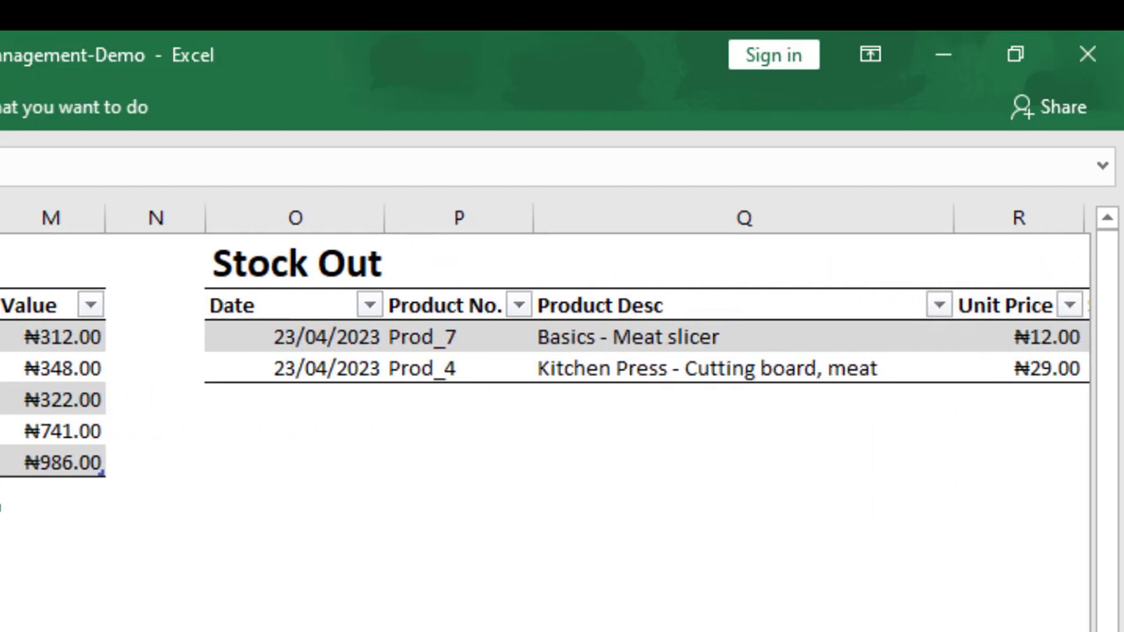
scroll(545, 396, right, 10)
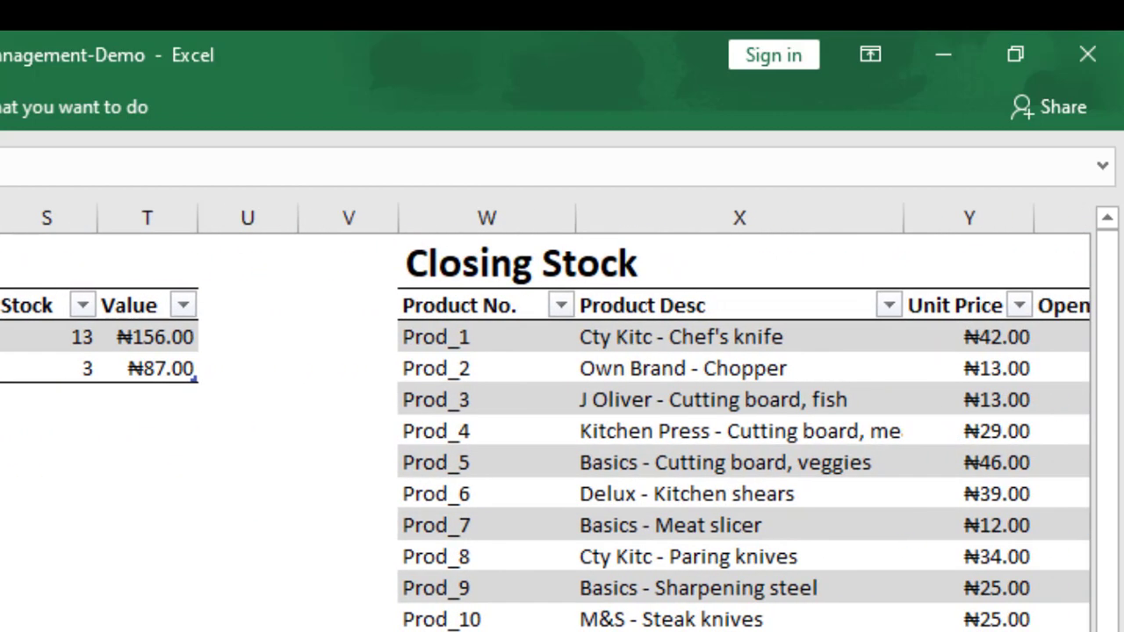
scroll(545, 395, right, 3)
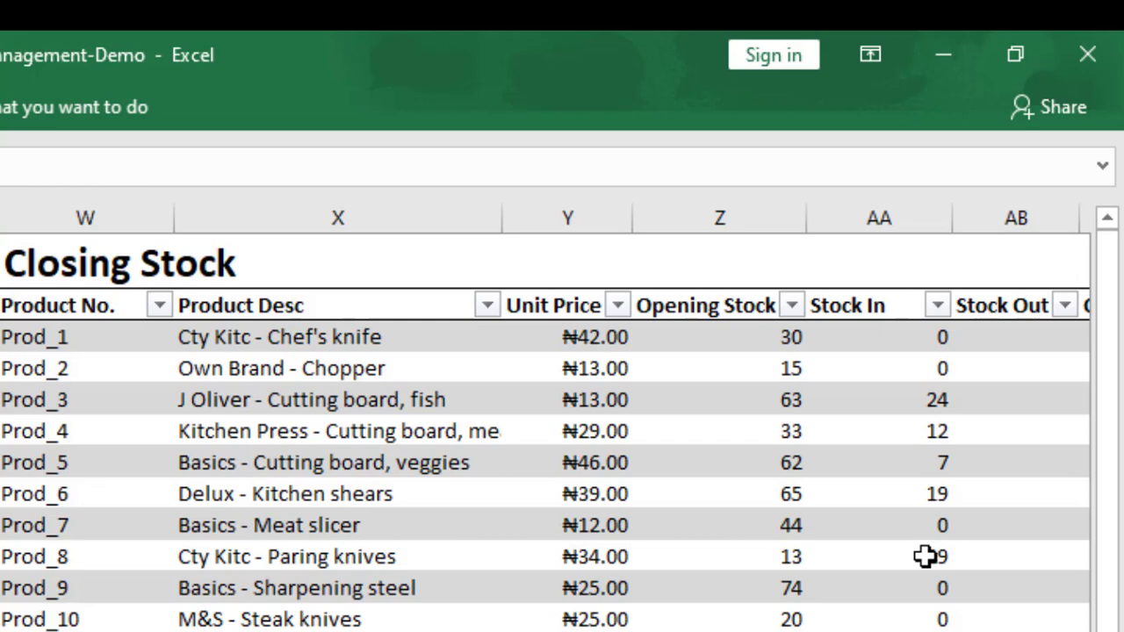
click(1019, 334)
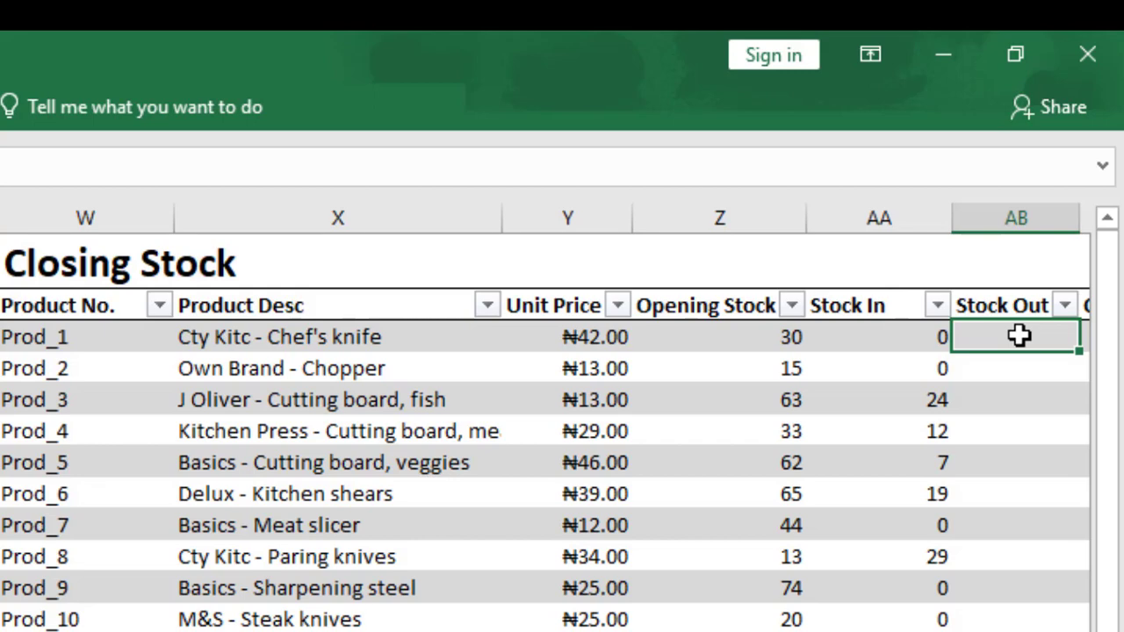
text(=)
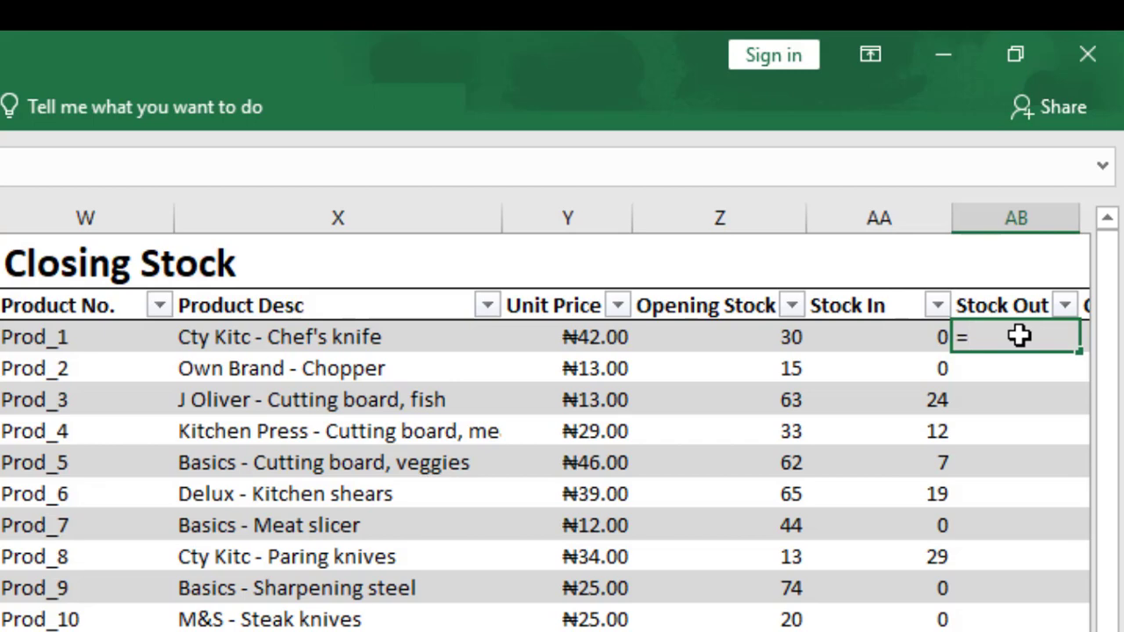
text(sumif)
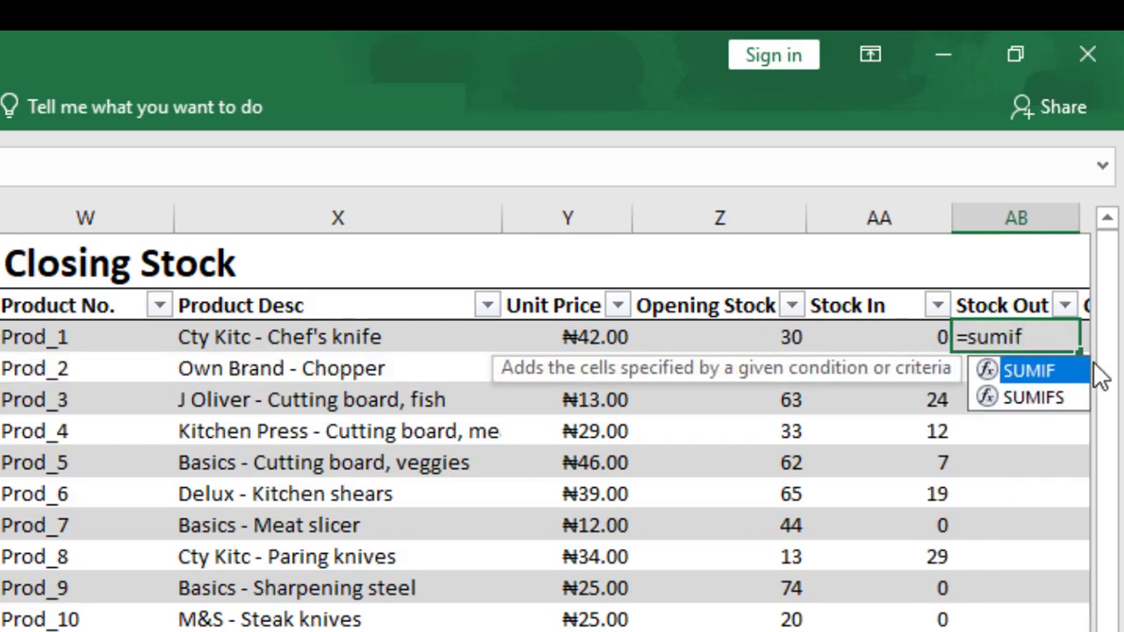
double_click(1037, 373)
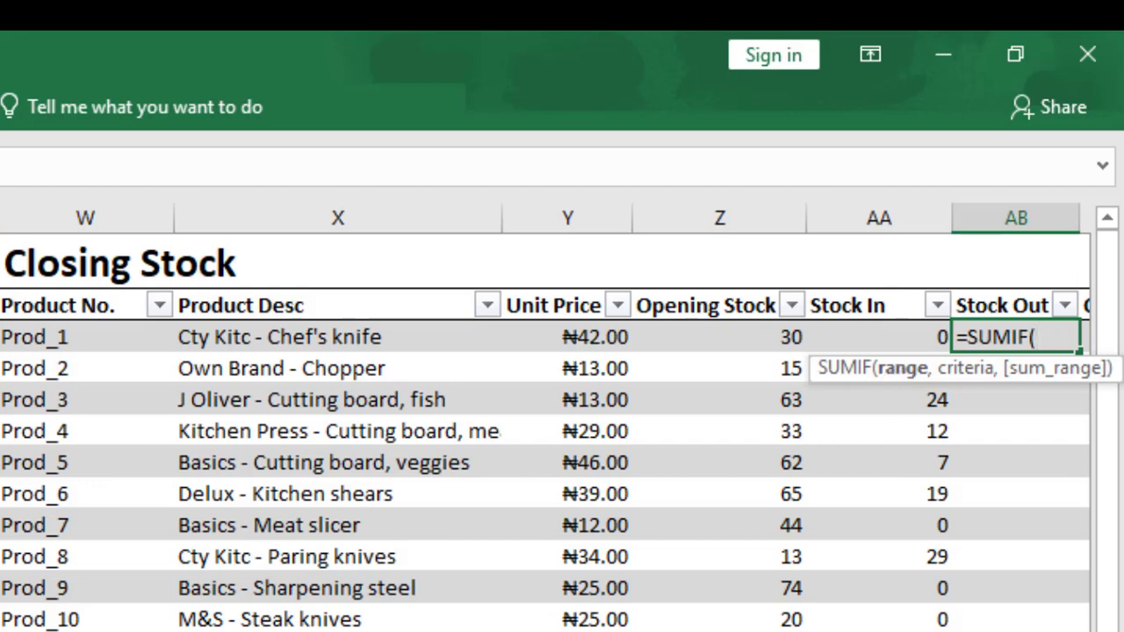
Use the Stock Out table's Product No. column as the SUMIF range.
scroll(544, 417, left, 8)
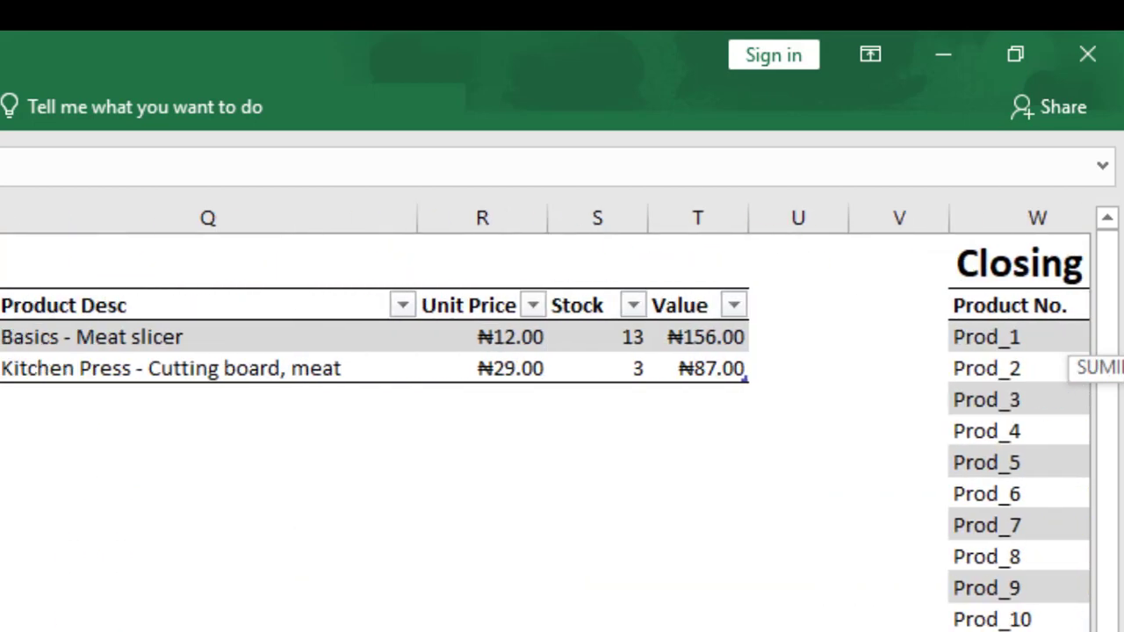
scroll(545, 417, left, 3)
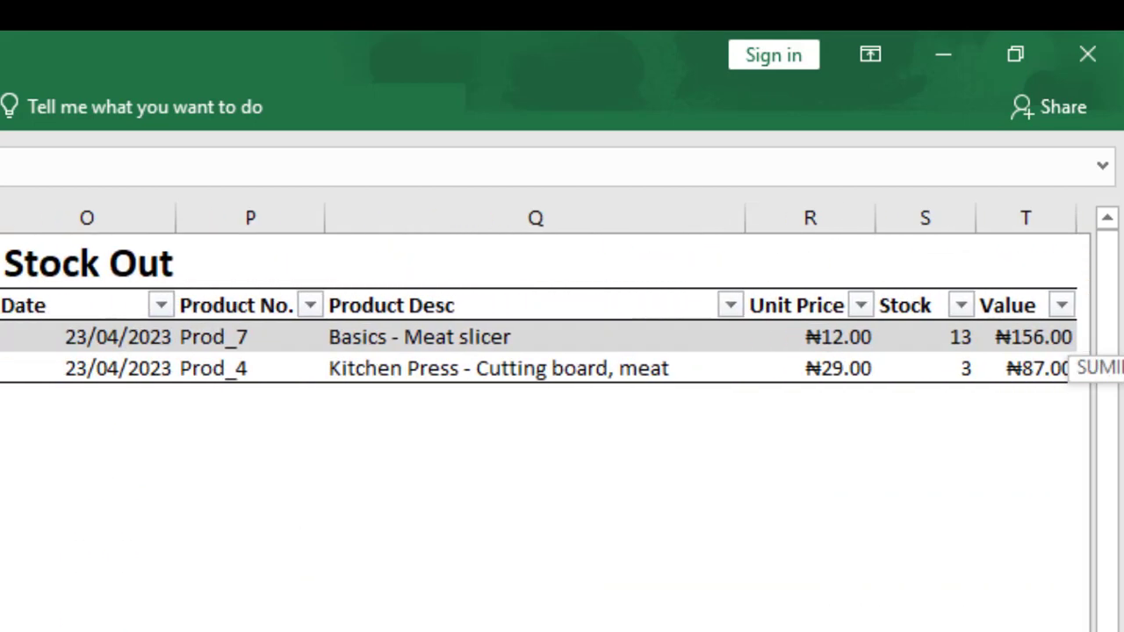
click(219, 336)
drag(219, 336, 220, 352)
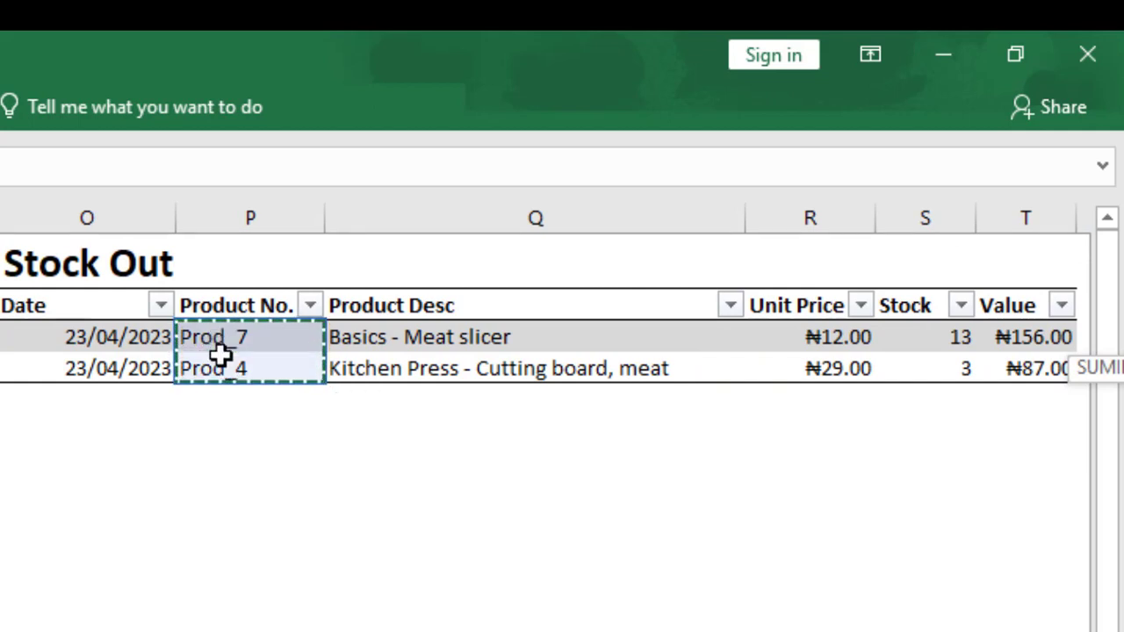
text(,)
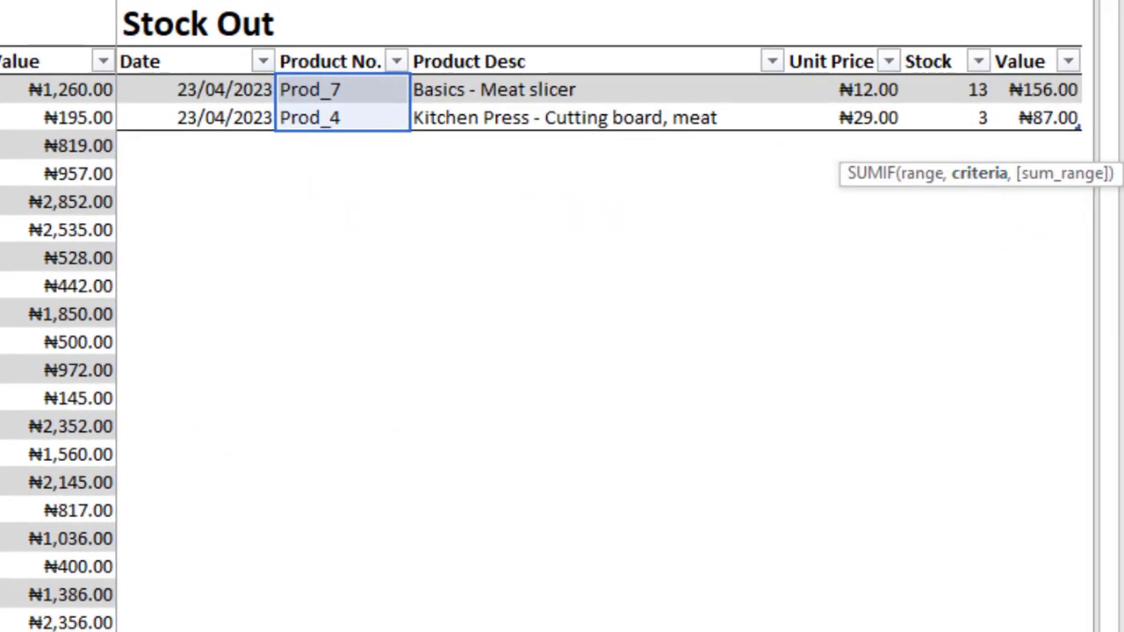
Set the Stock Out SUMIF criteria to the Prod_1 cell in the Closing Stock table's Product No. column.
scroll(606, 316, right, 5)
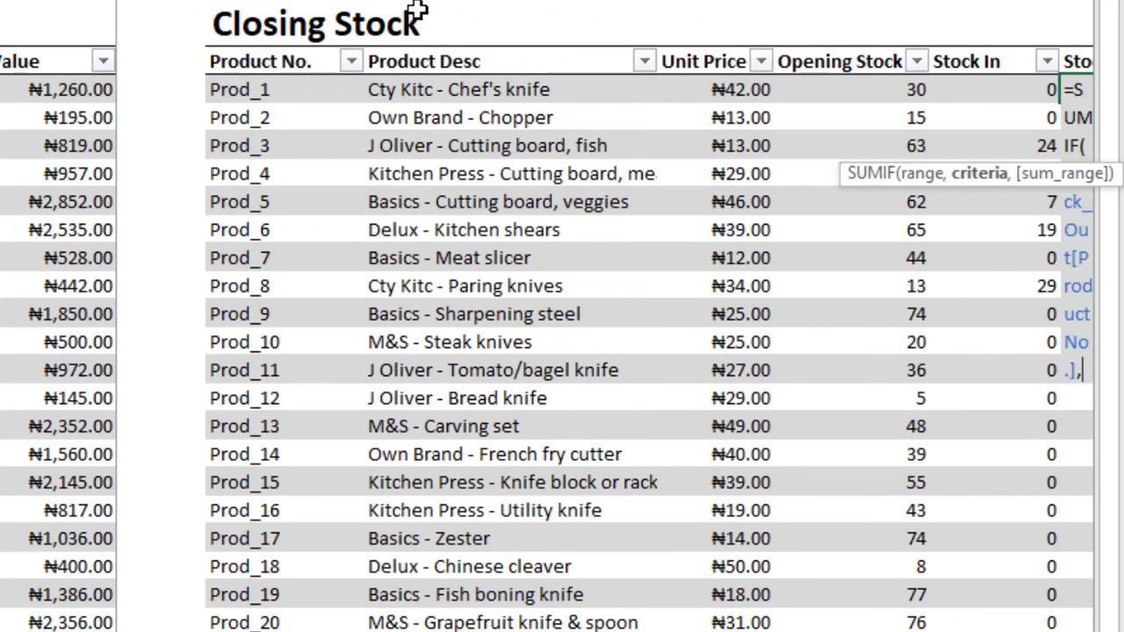
click(274, 89)
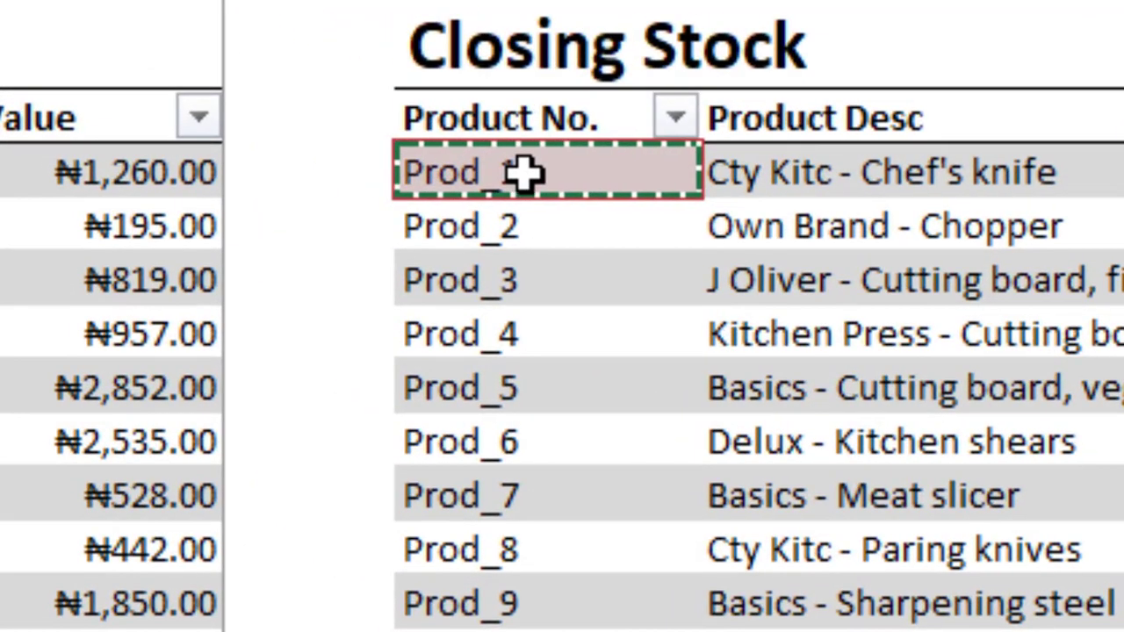
text(,)
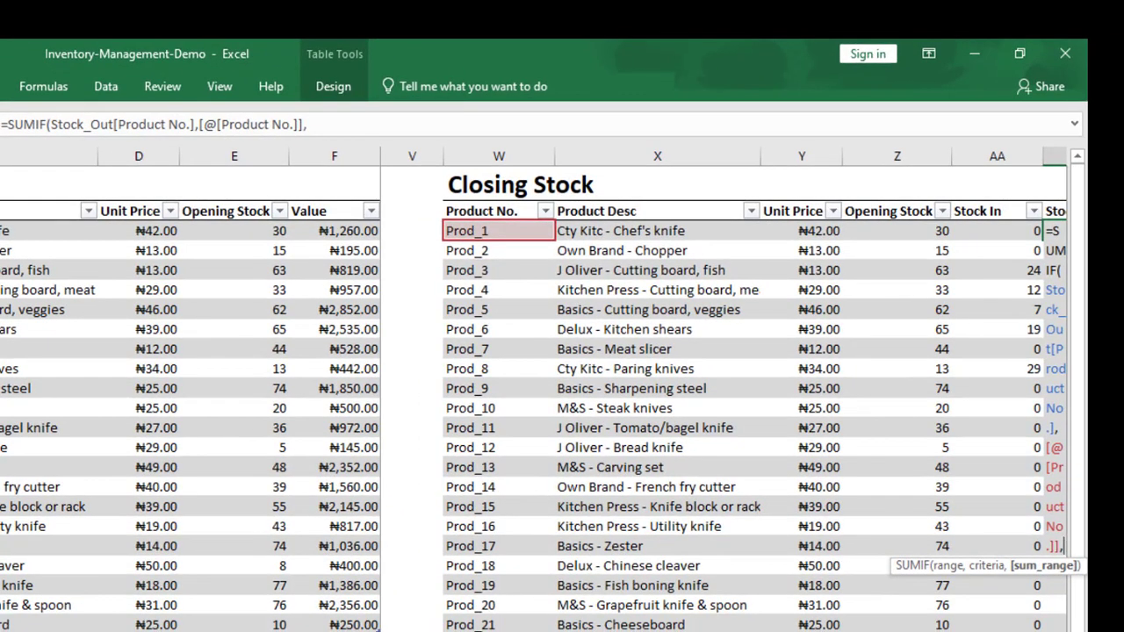
Use the Stock Out table's Stock column as the SUMIF sum range and complete the formula.
scroll(727, 390, left, 6)
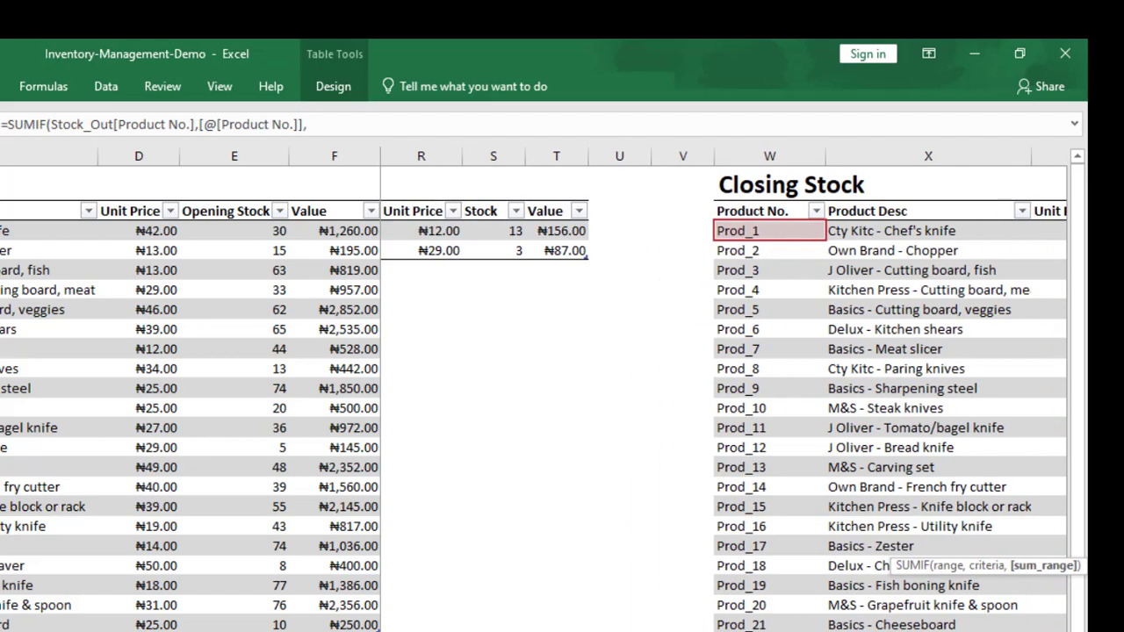
scroll(715, 369, left, 3)
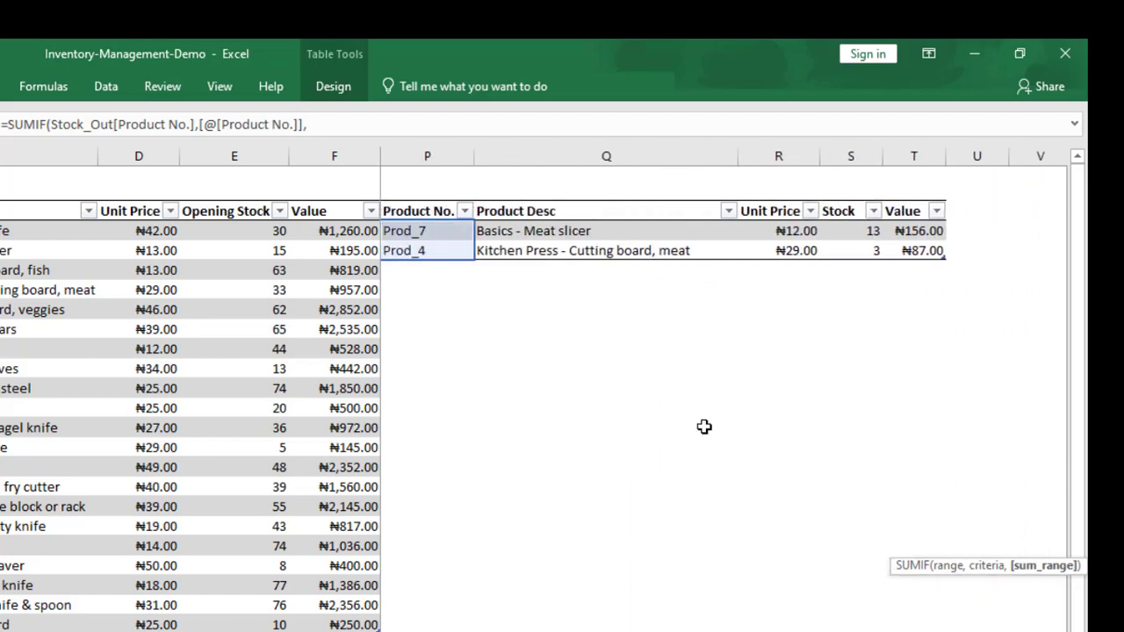
scroll(562, 351, left, 1)
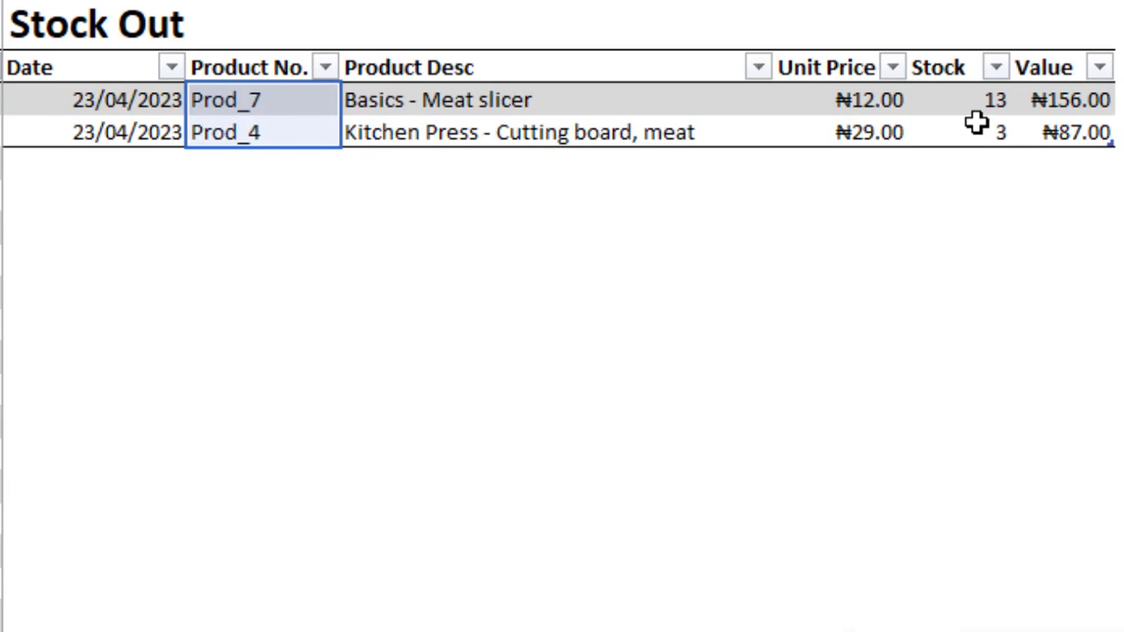
drag(966, 98, 966, 117)
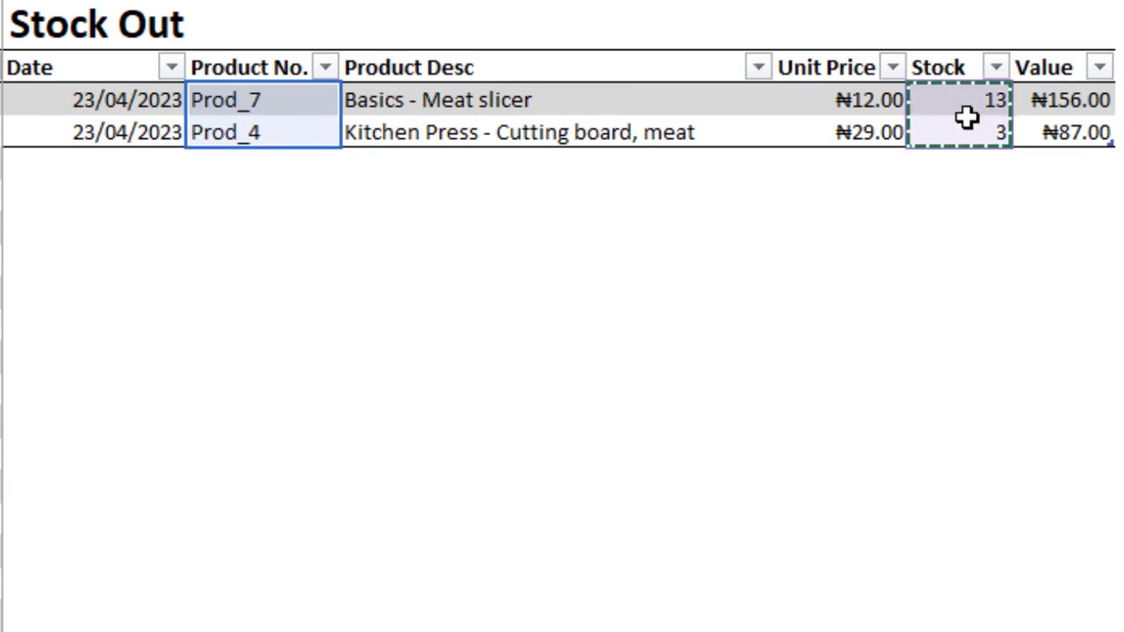
text())
key(Return)
text(0)
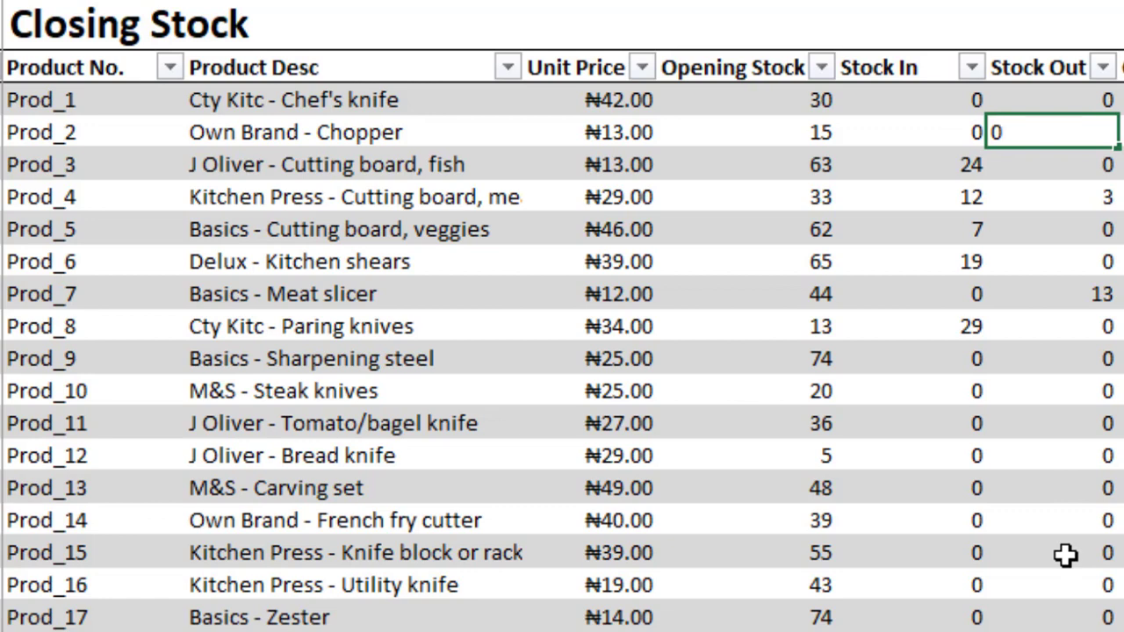
click(1070, 99)
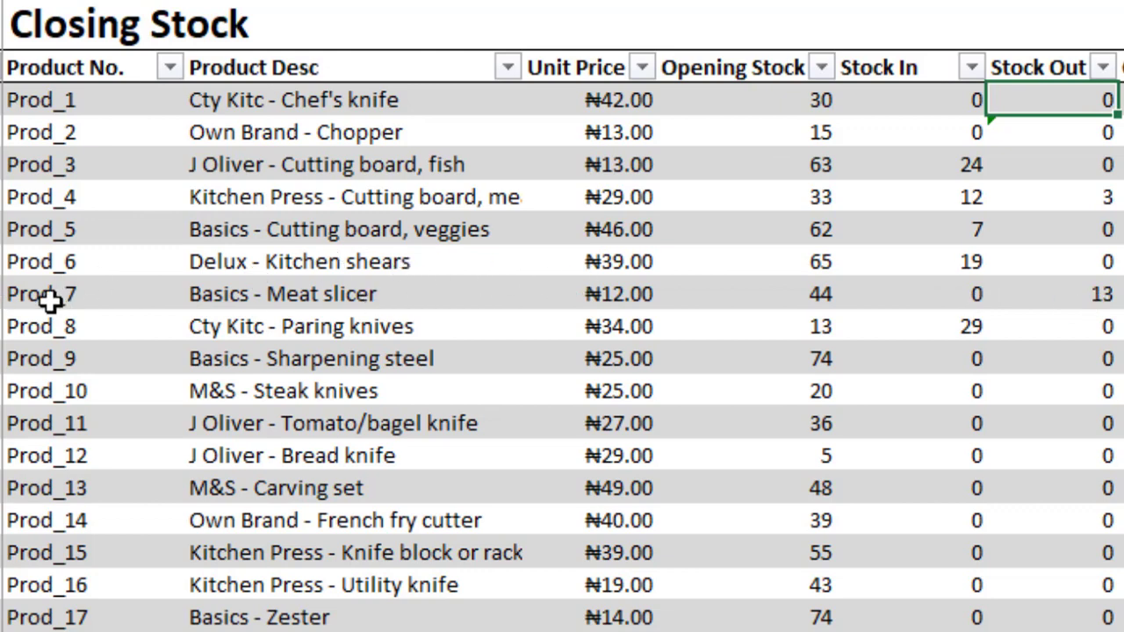
Check the Closing Stock rows for Prod_4 and Prod_7 against the entries in the Stock Out table.
drag(57, 204, 1063, 194)
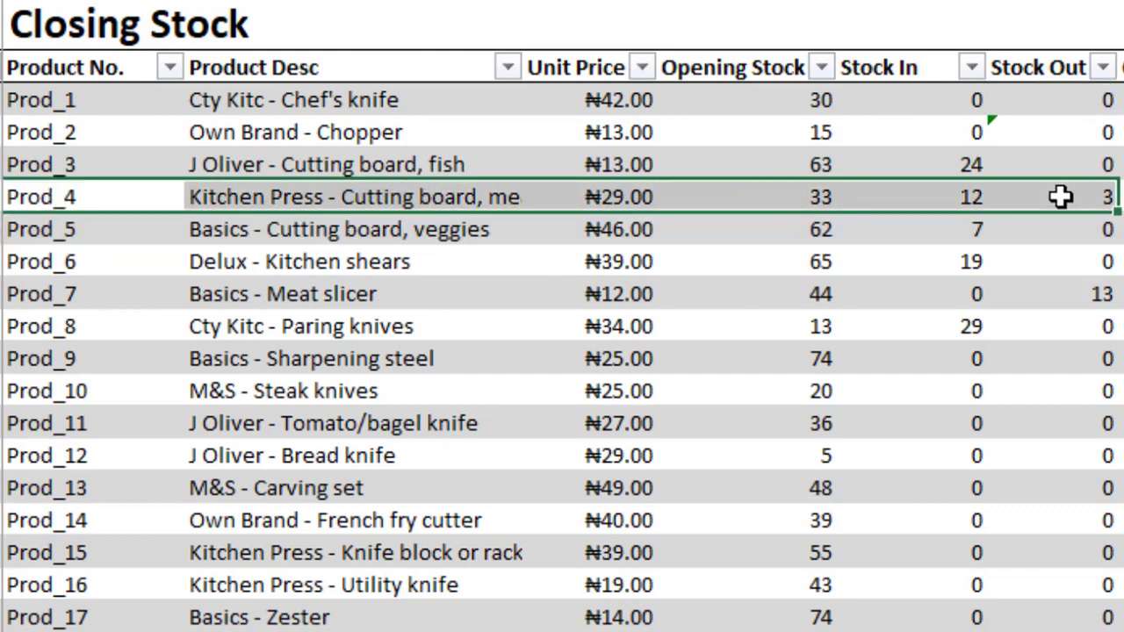
click(66, 299)
drag(66, 298, 1076, 291)
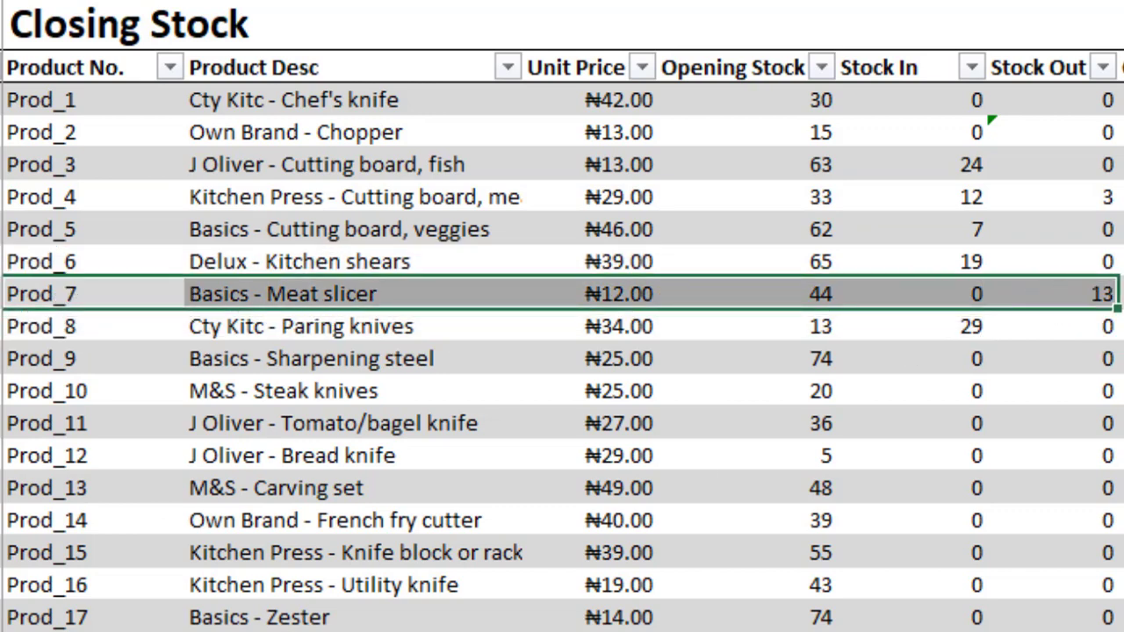
scroll(562, 316, left, 7)
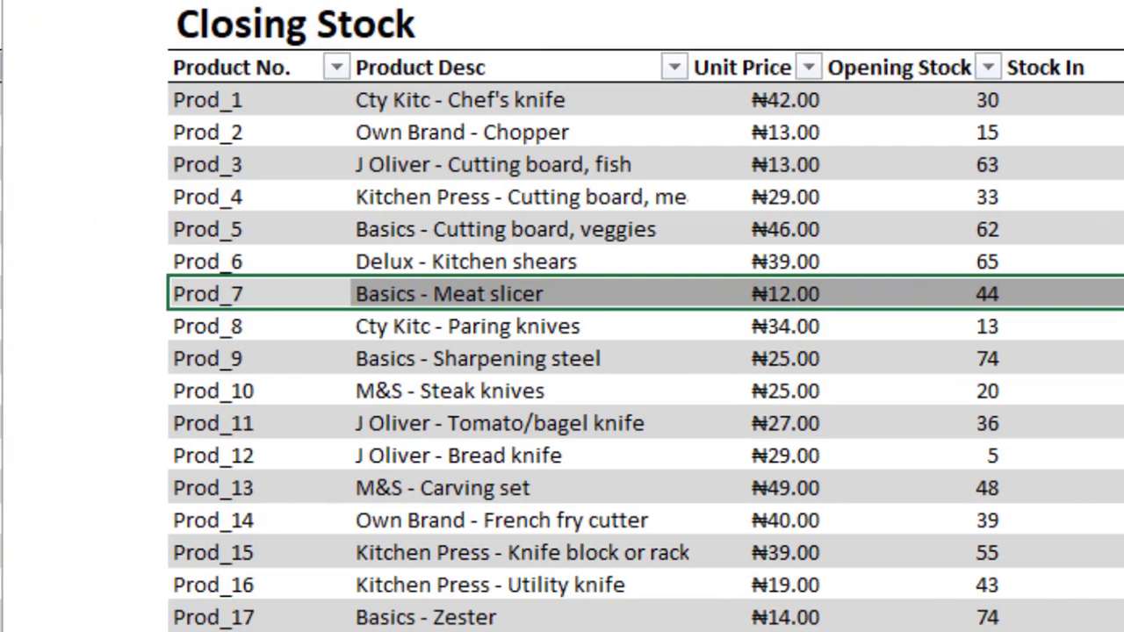
scroll(562, 316, left, 4)
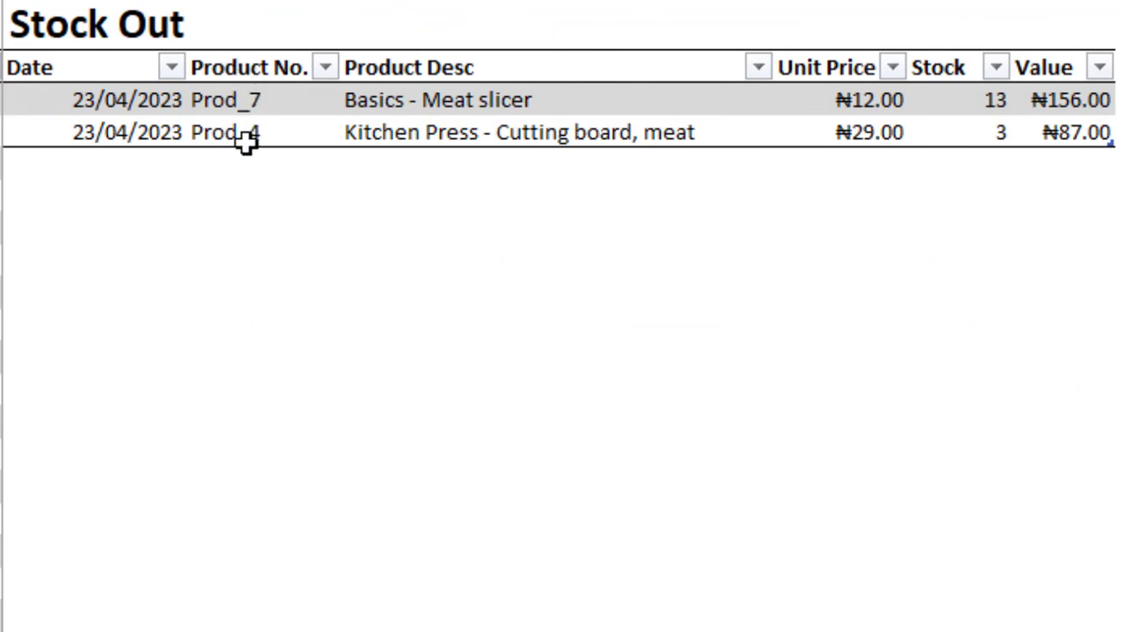
Add a row below the last Stock Out entry with the date 23/04/2023 and product Prod_1.
click(68, 160)
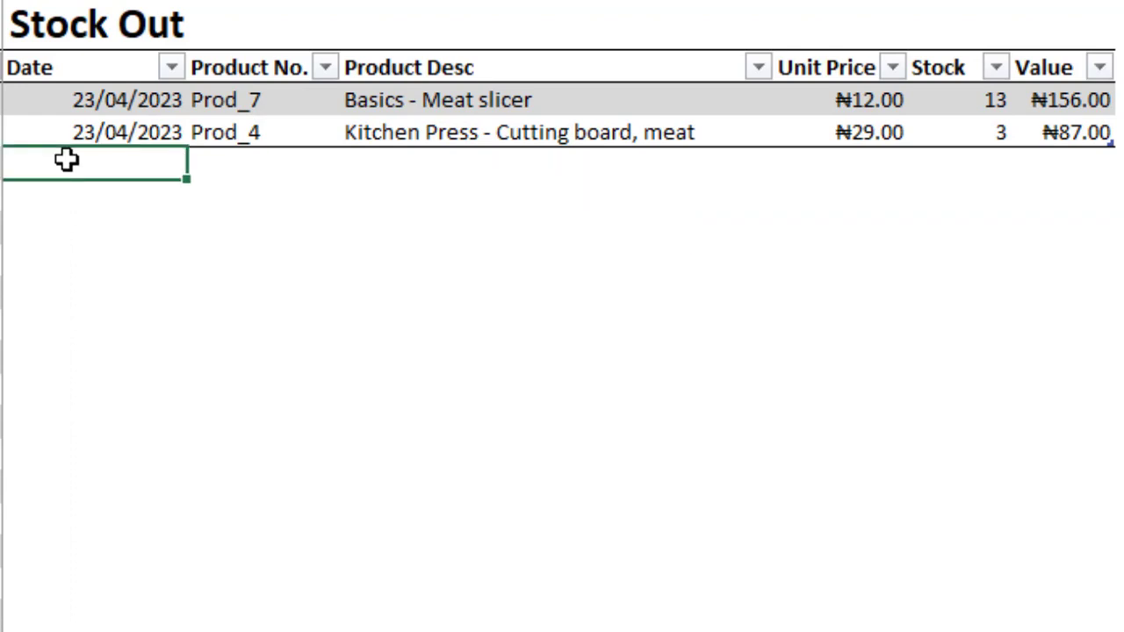
text(23/04/2023)
key(Tab)
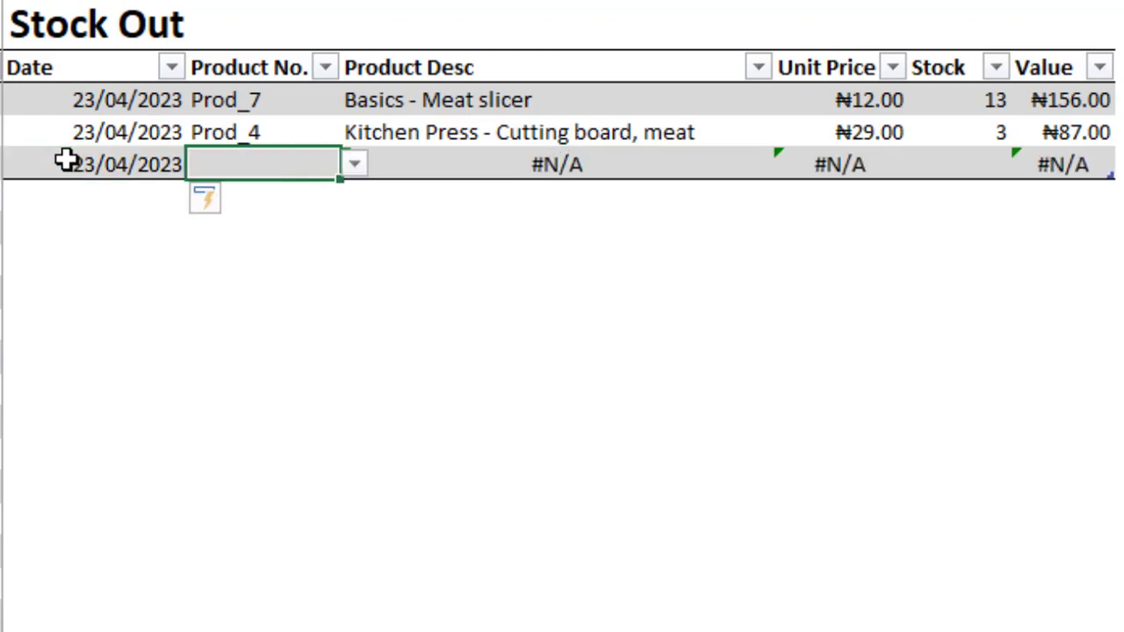
click(354, 164)
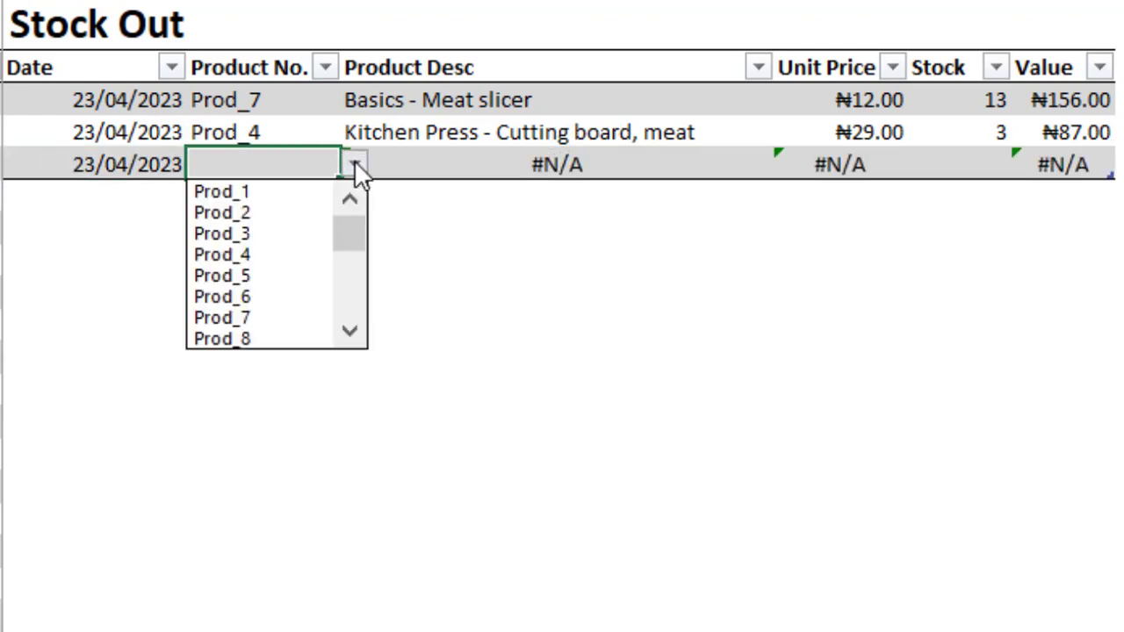
click(254, 190)
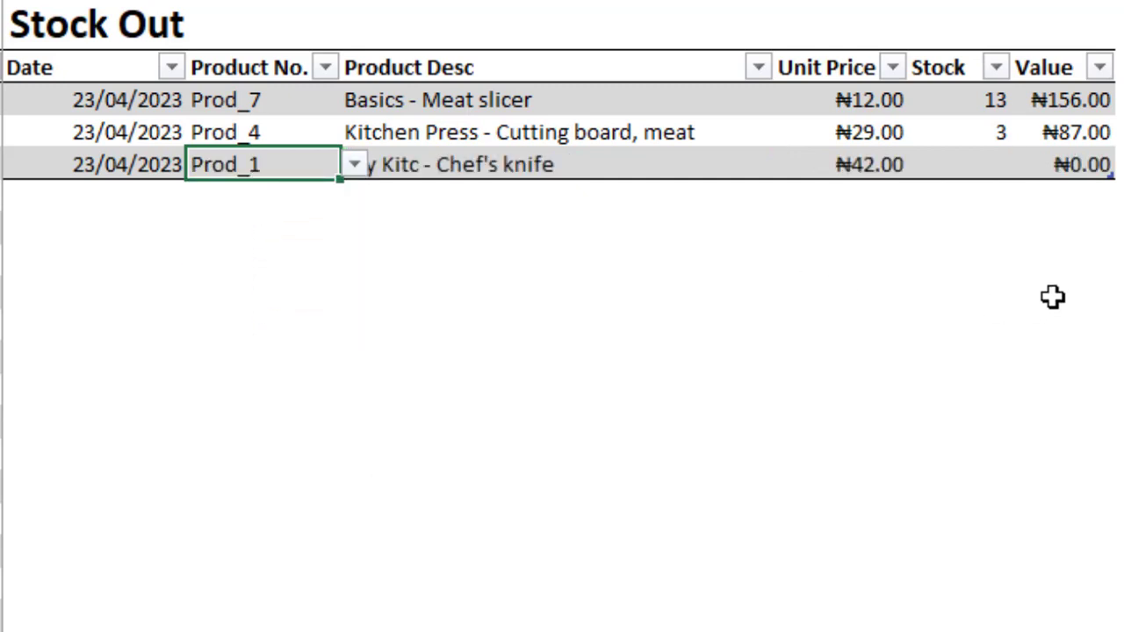
Enter a stock quantity of 26 for the Prod_1 entry in the Stock Out table.
key(Tab)
click(994, 164)
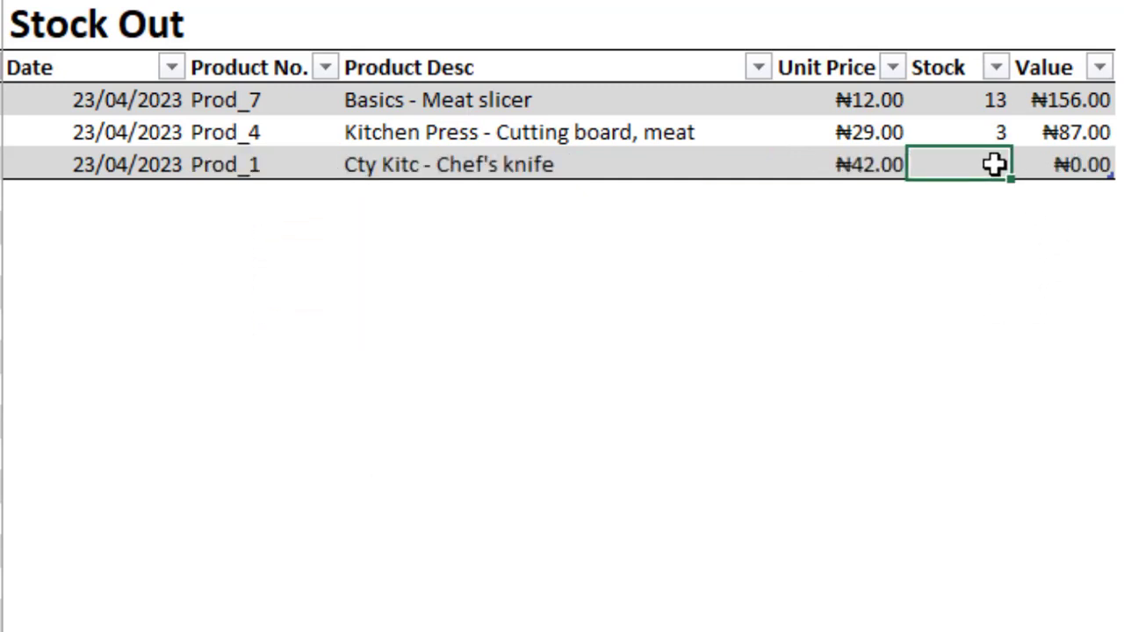
text(2)
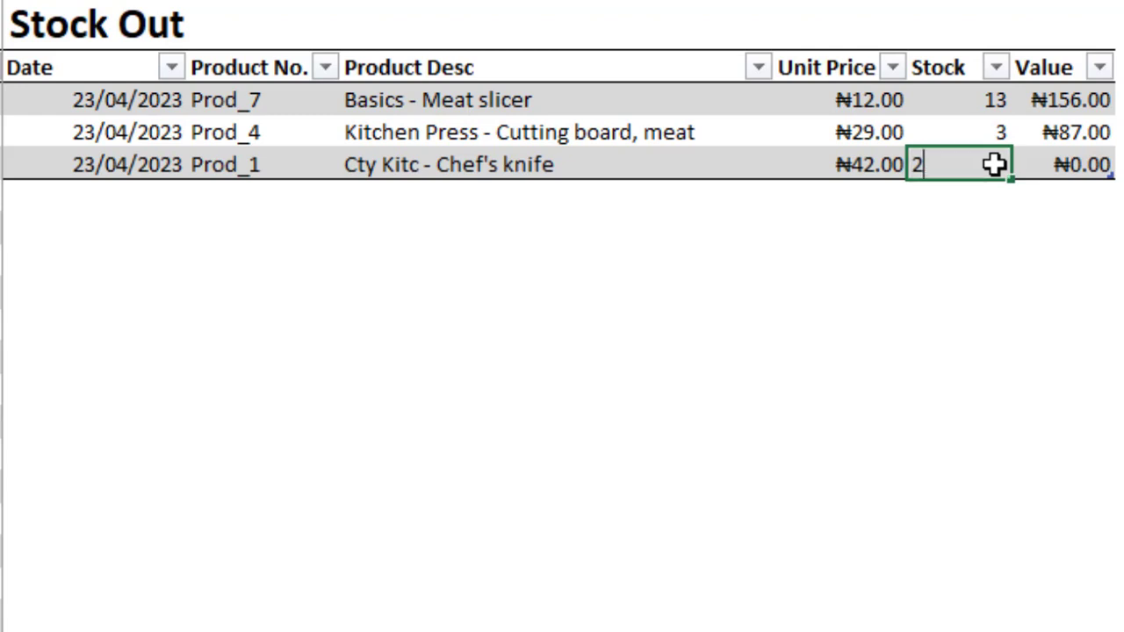
text(6)
key(Tab)
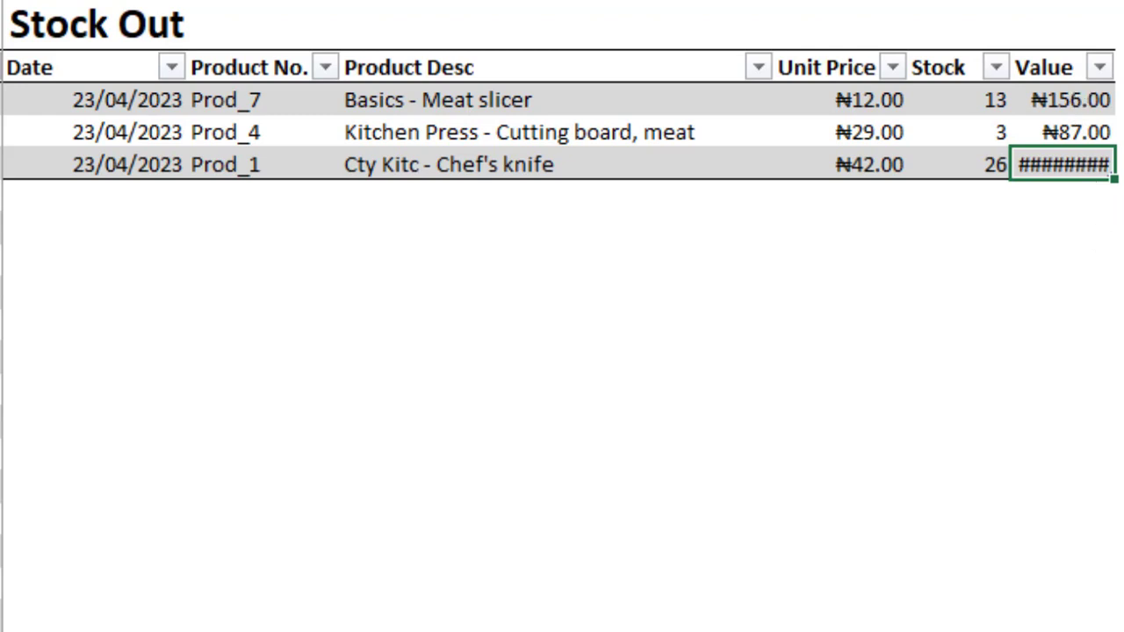
Widen the Stock Out table's Value column (column T) so the Prod_1 amount fits in its cell.
scroll(562, 316, right, 1)
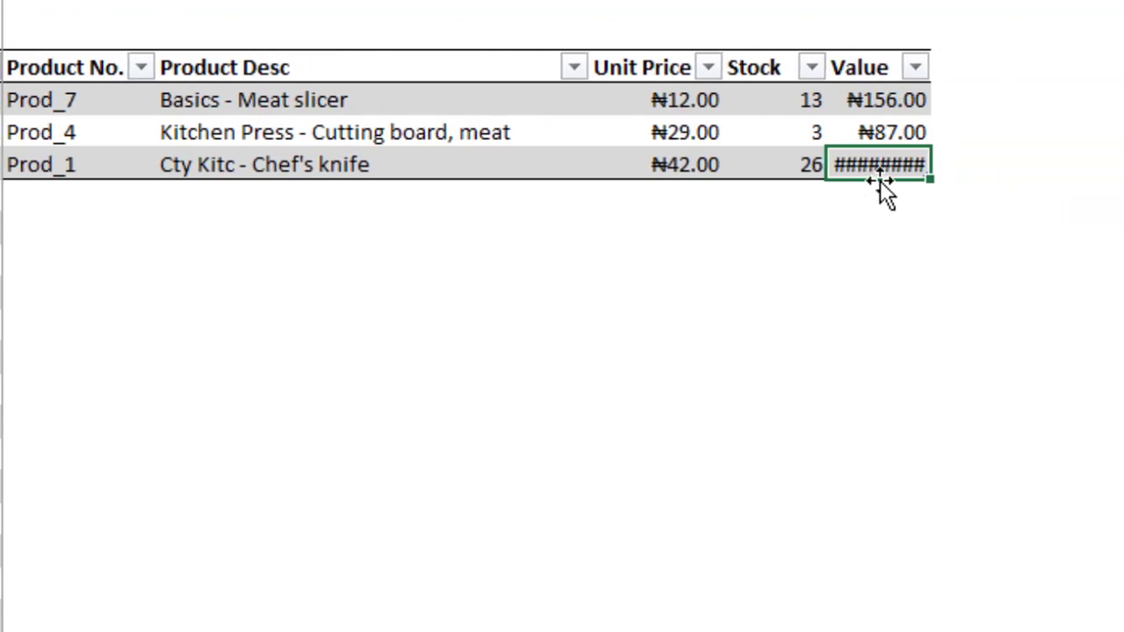
mouse_move(895, 168)
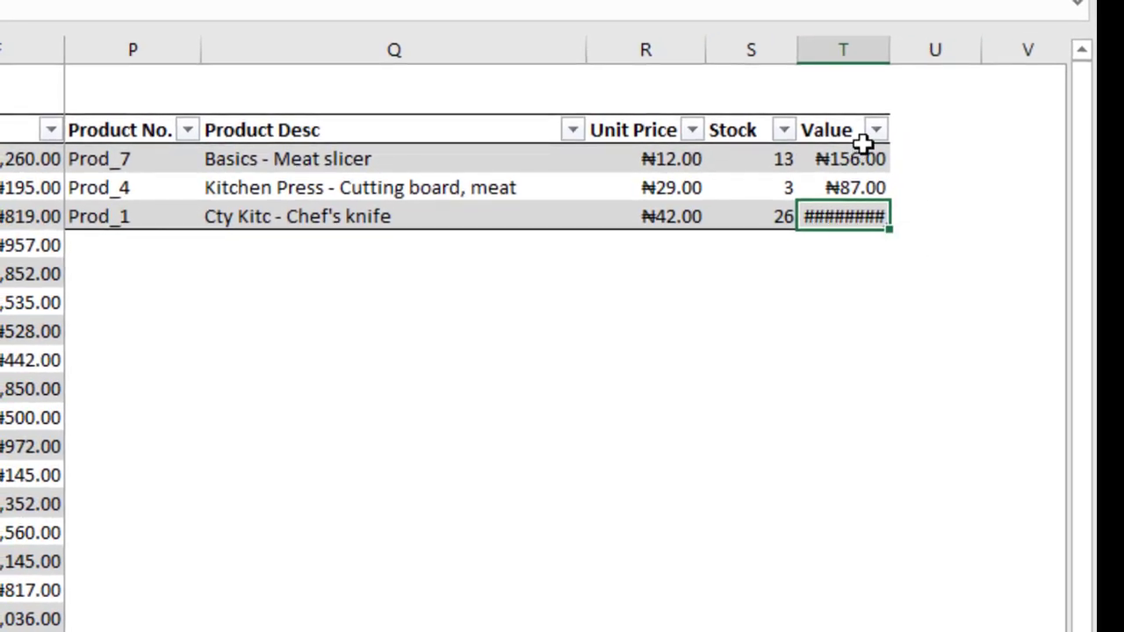
drag(891, 49, 905, 51)
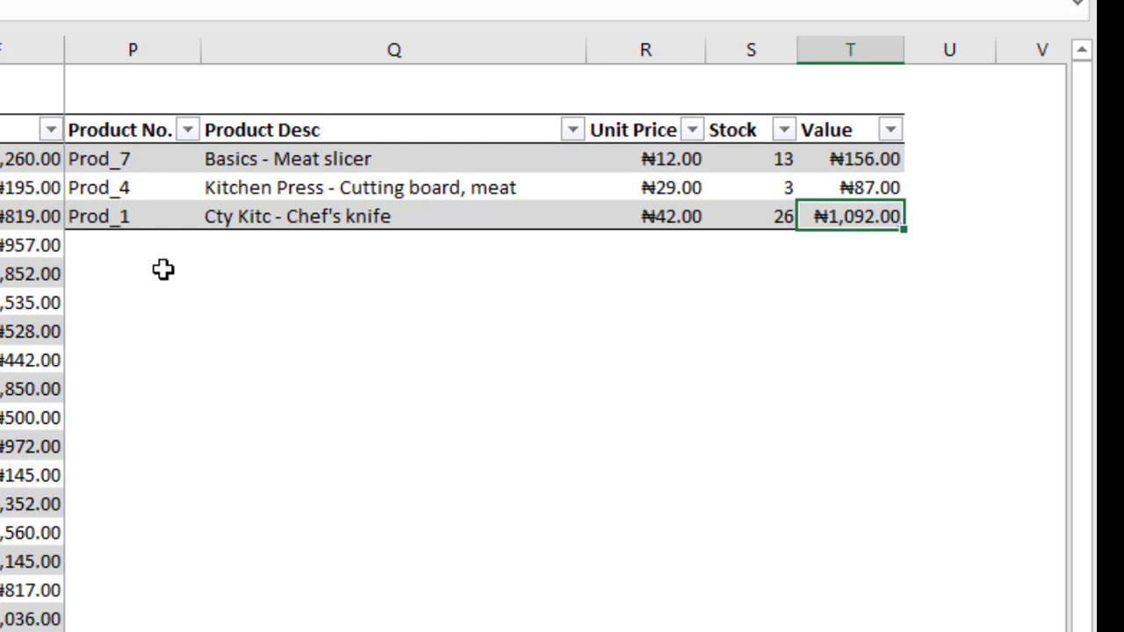
Start another row below the Prod_1 entry in the Stock Out table with the date 27/04/2023.
click(98, 245)
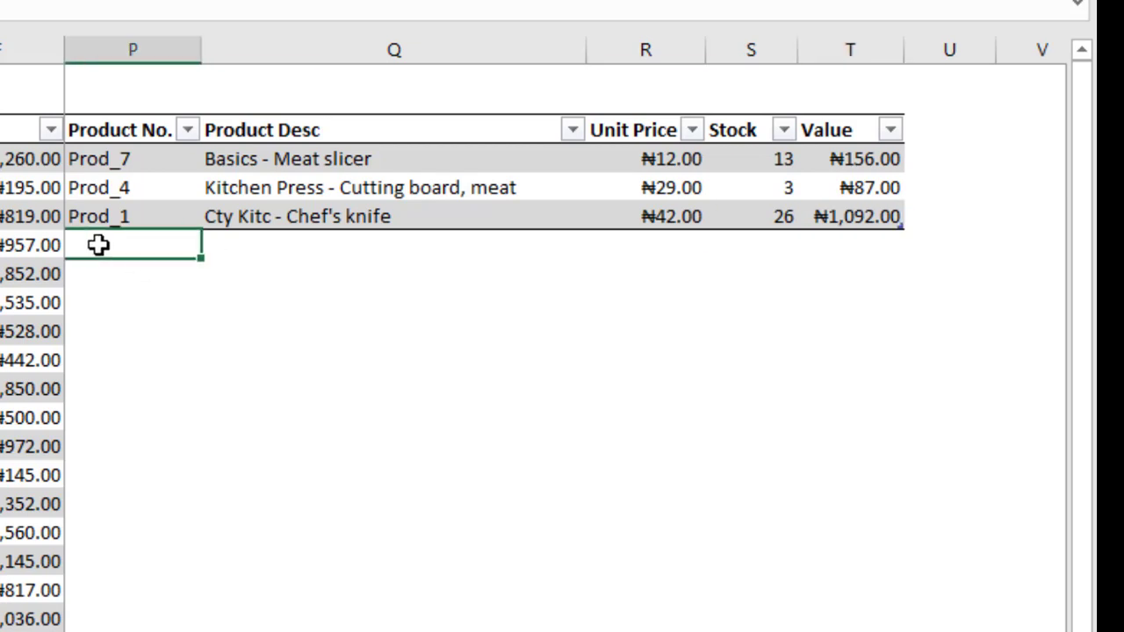
key(Left)
text(2)
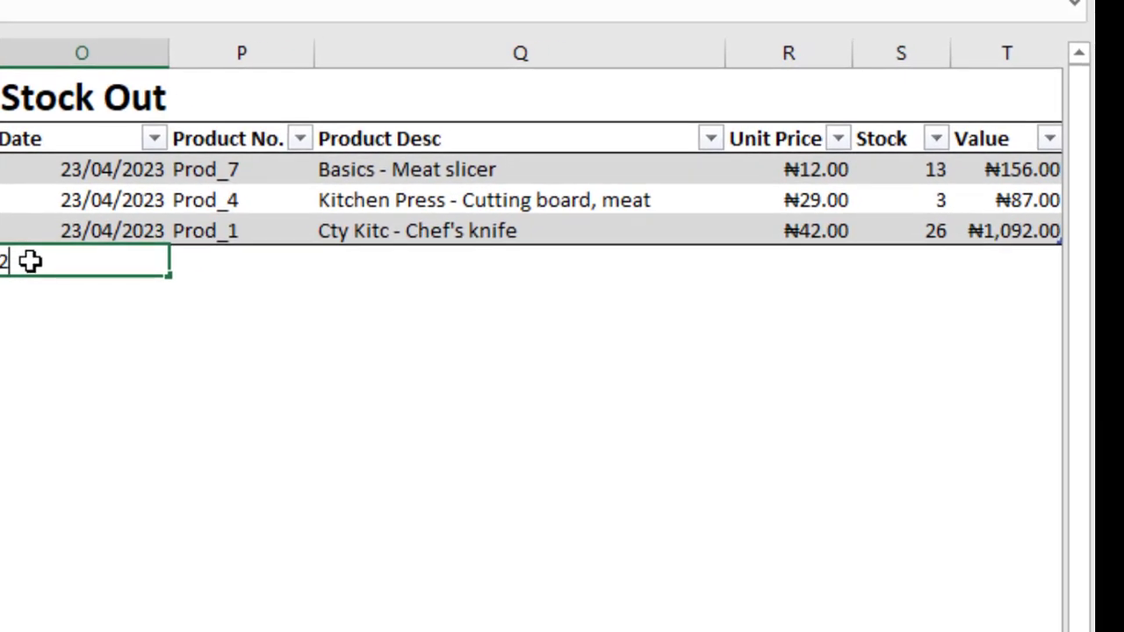
text(7/04/)
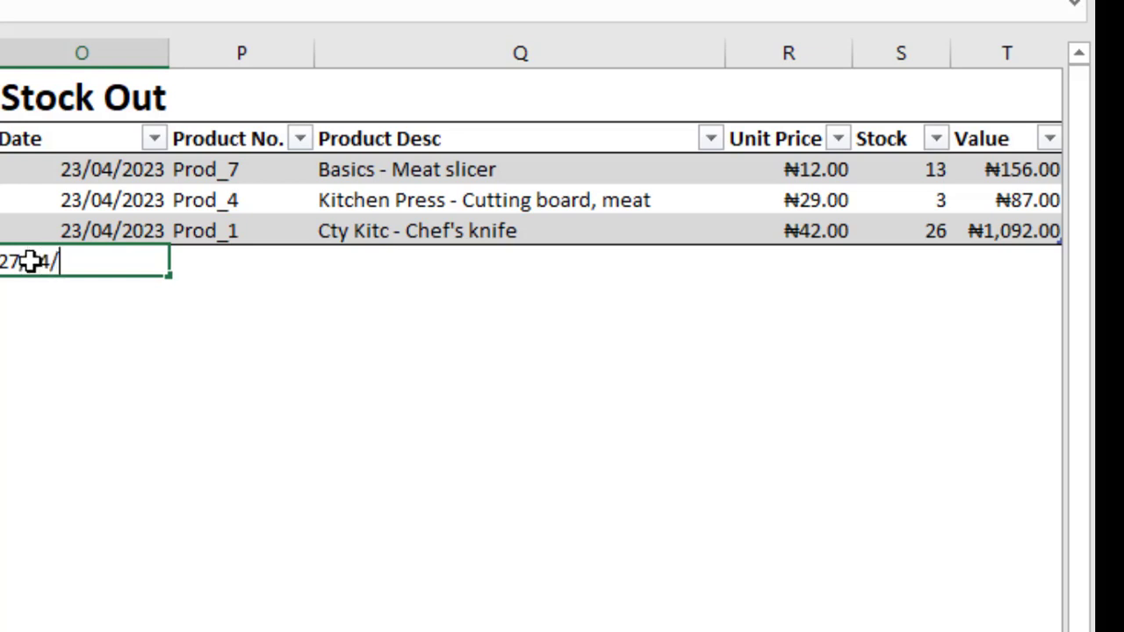
text(2023)
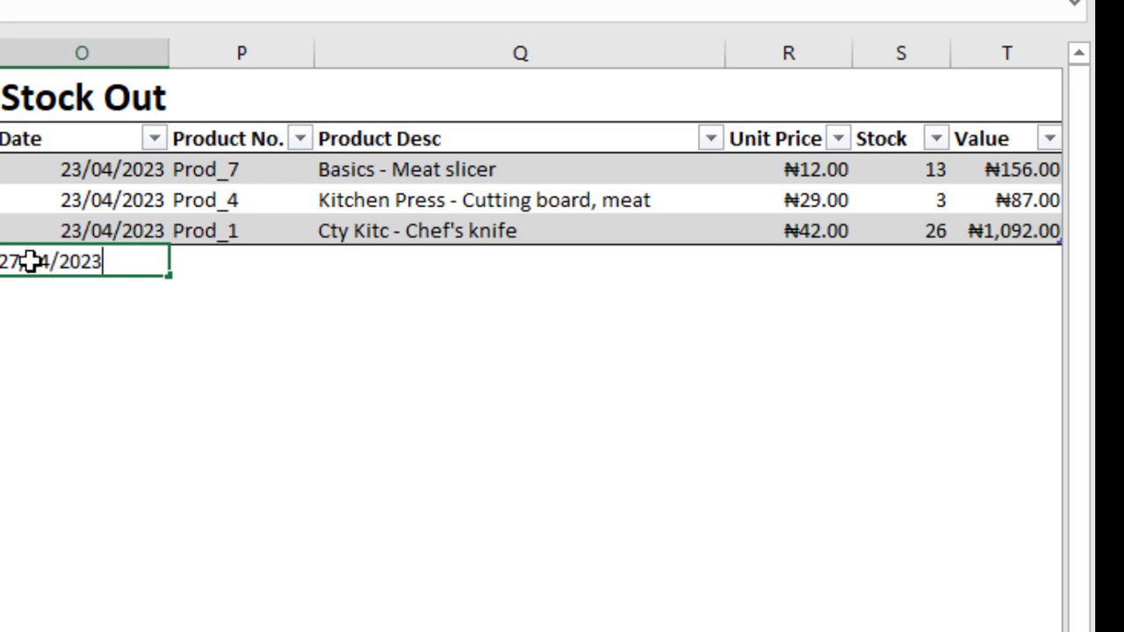
key(Tab)
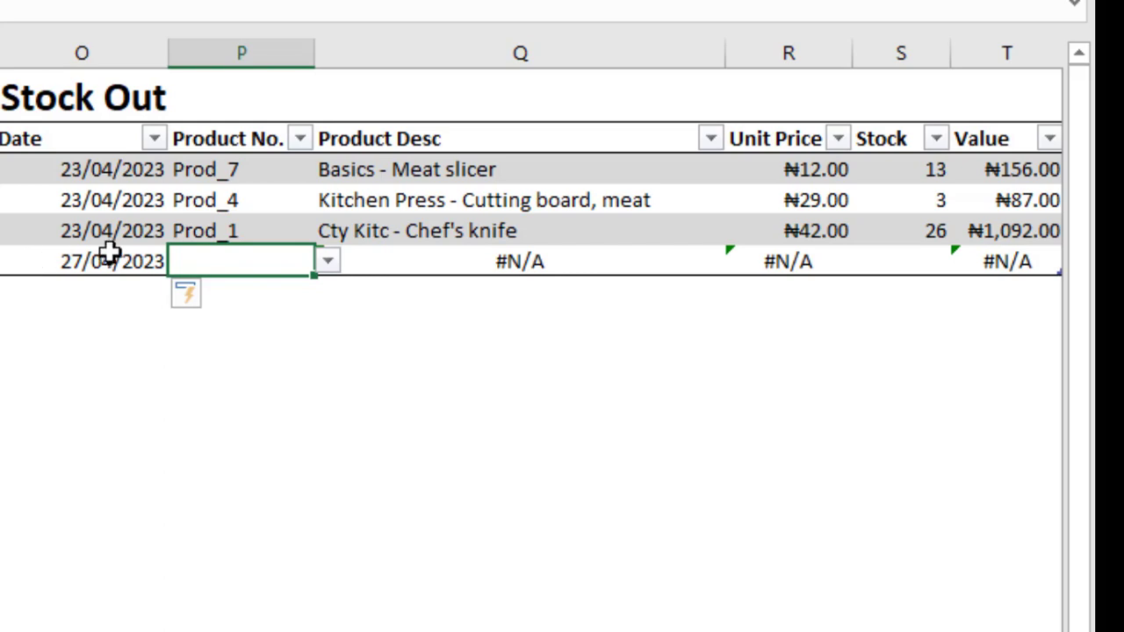
Choose product Prod_2 for the 27/04/2023 Stock Out row and enter a stock quantity of 11.
click(328, 260)
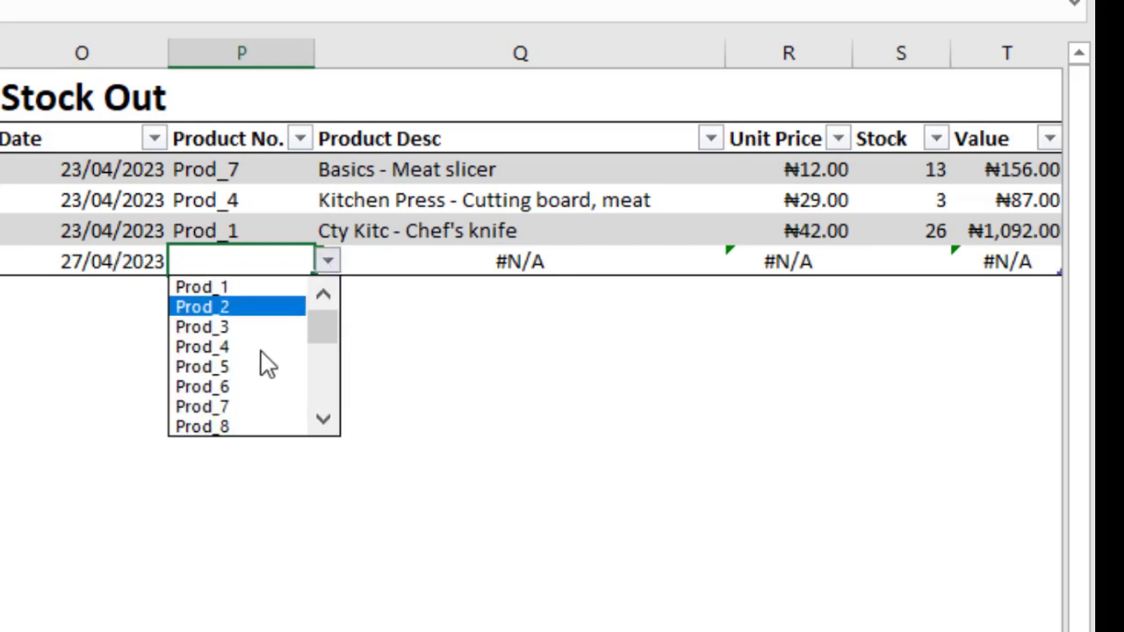
click(231, 306)
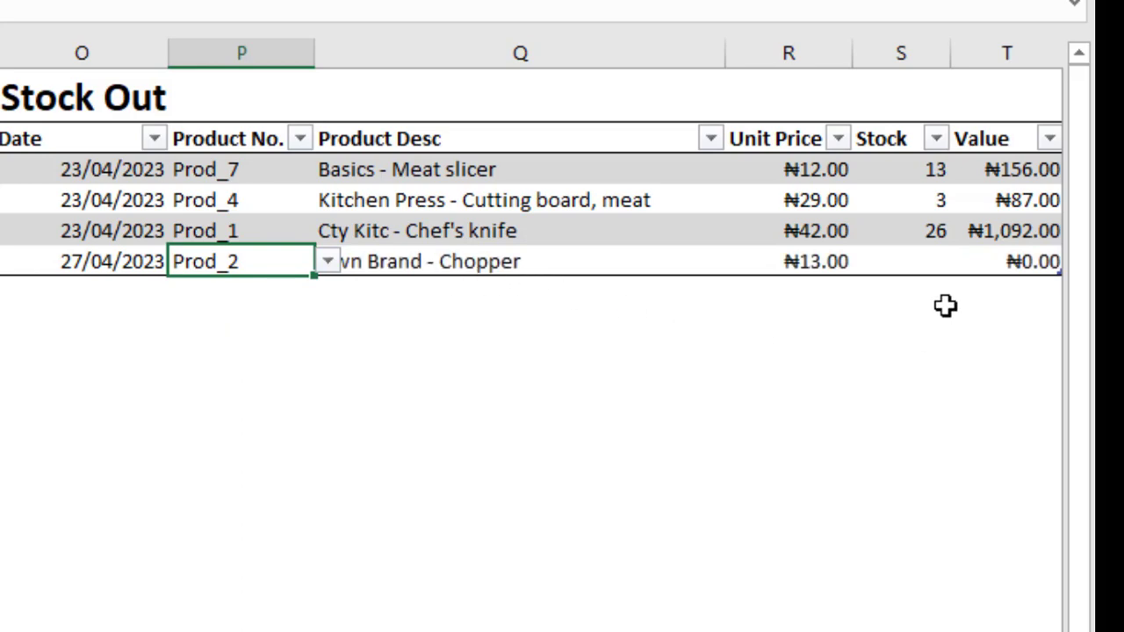
click(931, 258)
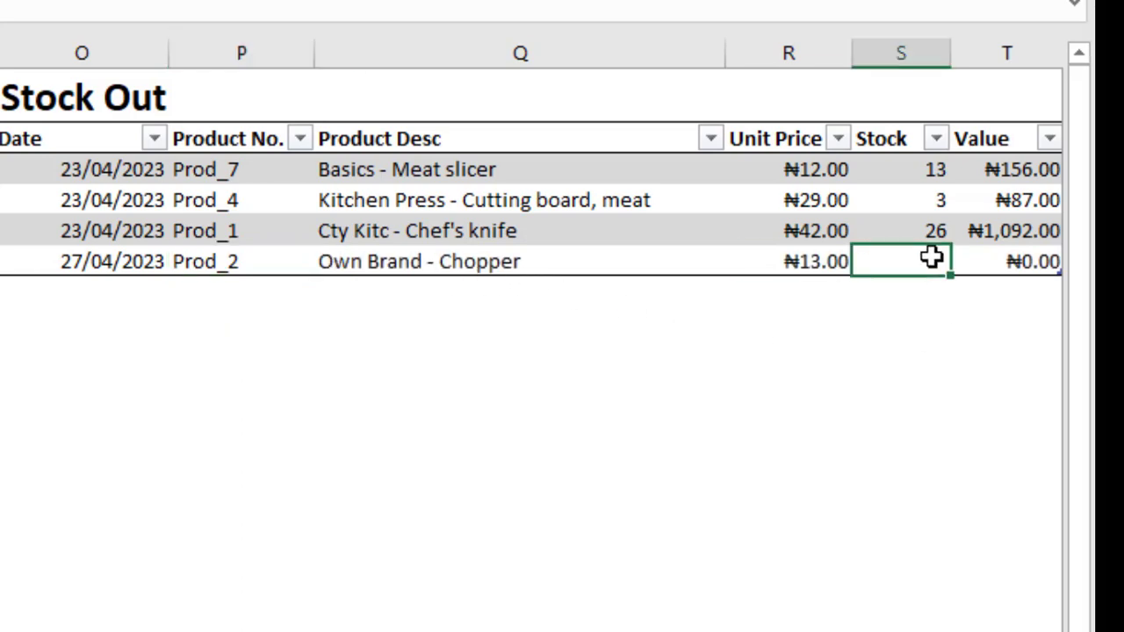
text(11)
key(Tab)
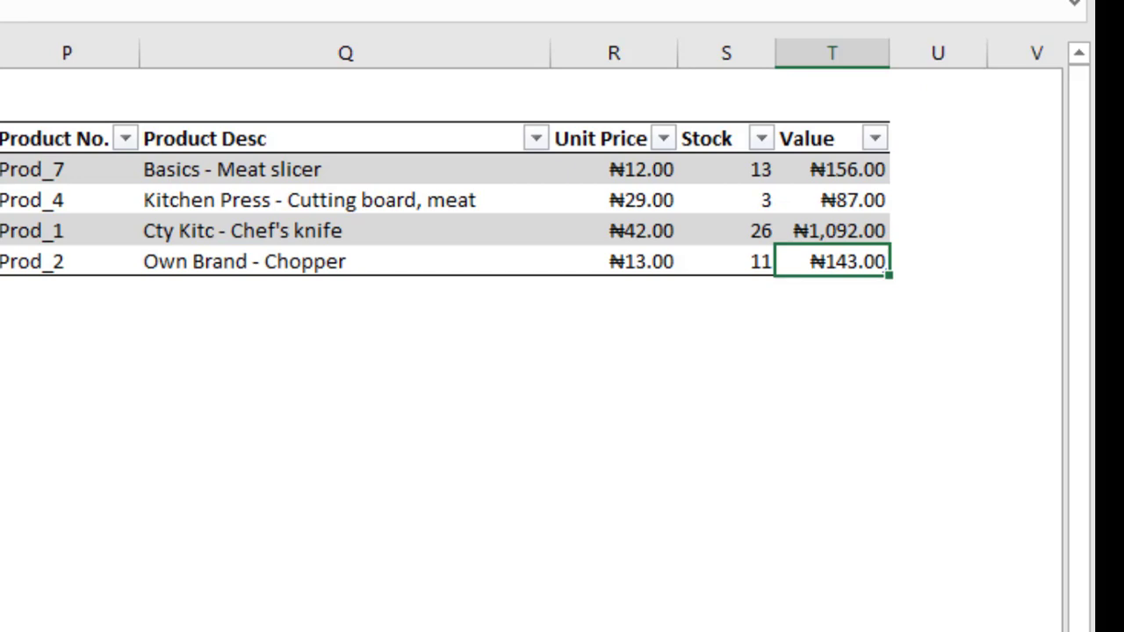
Ignore the inconsistent calculated column formula error on Prod_2's Stock Out cell in the Closing Stock table.
scroll(532, 333, right, 10)
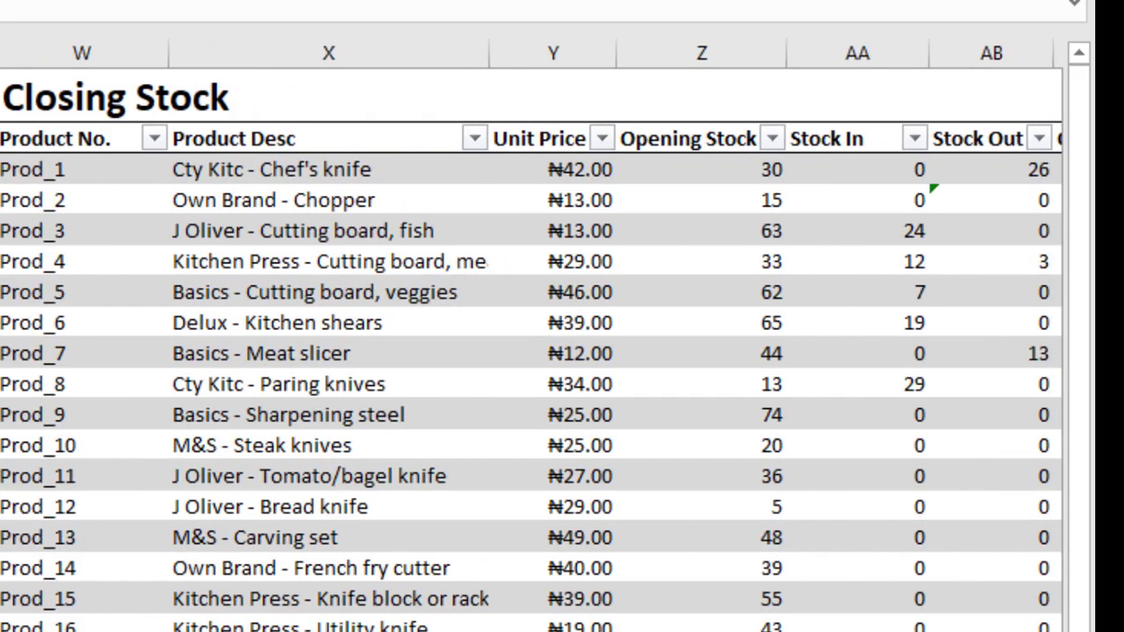
scroll(531, 336, right, 3)
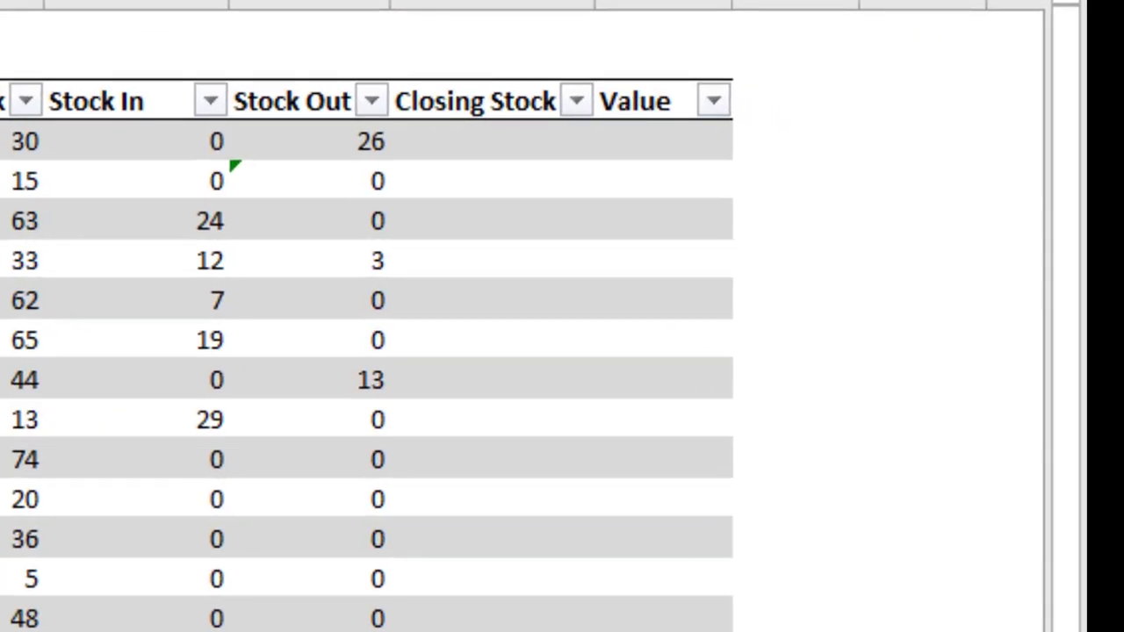
scroll(527, 351, left, 3)
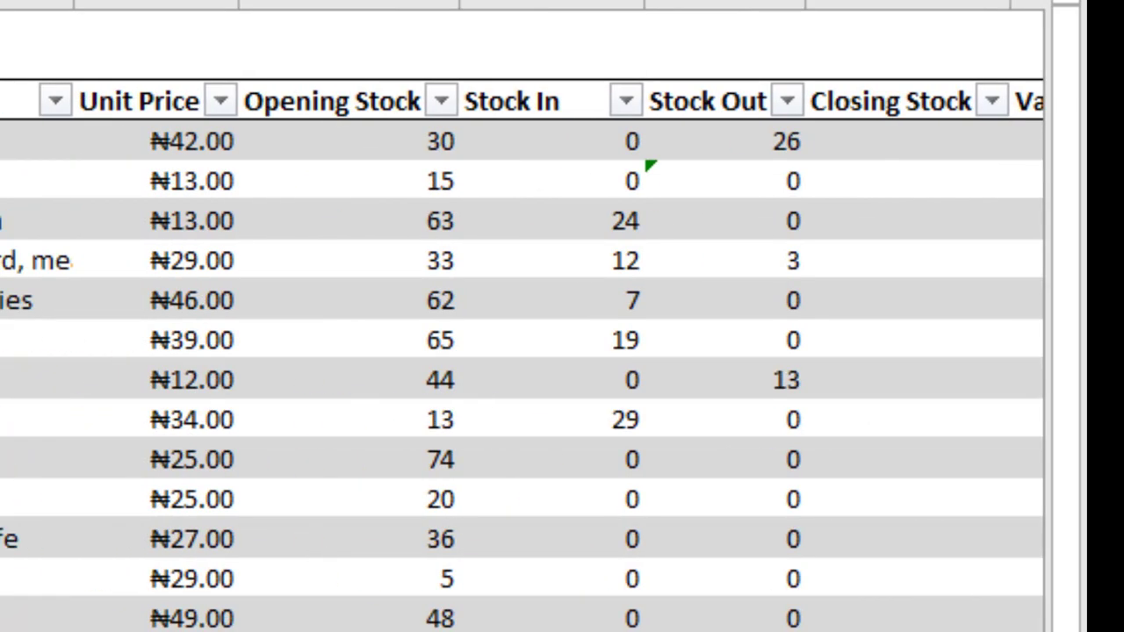
scroll(527, 351, left, 2)
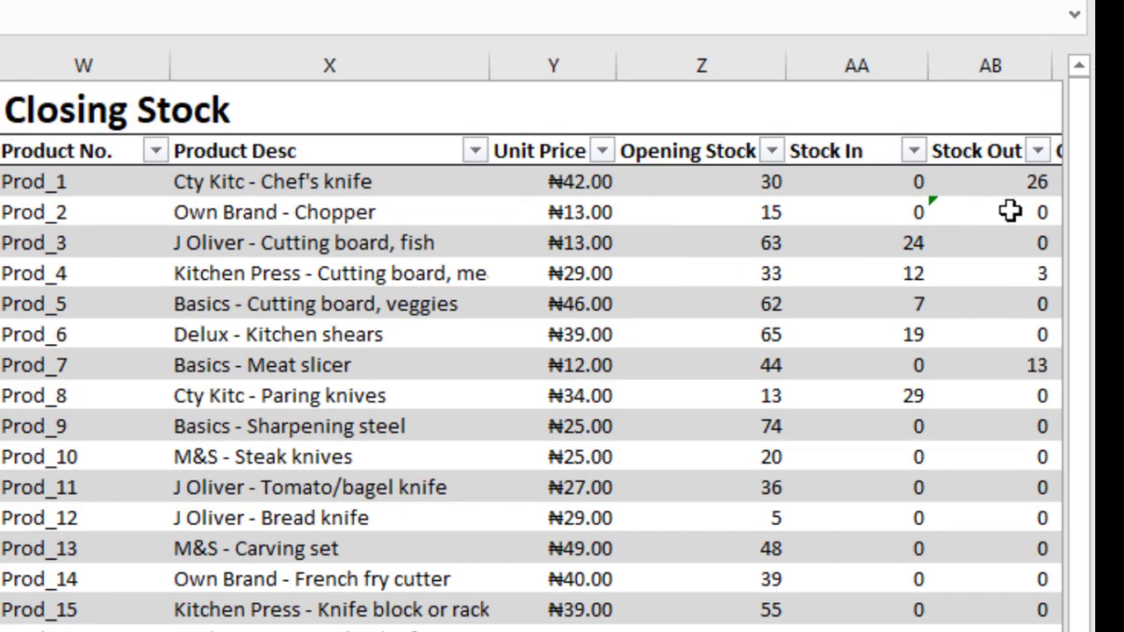
click(1012, 215)
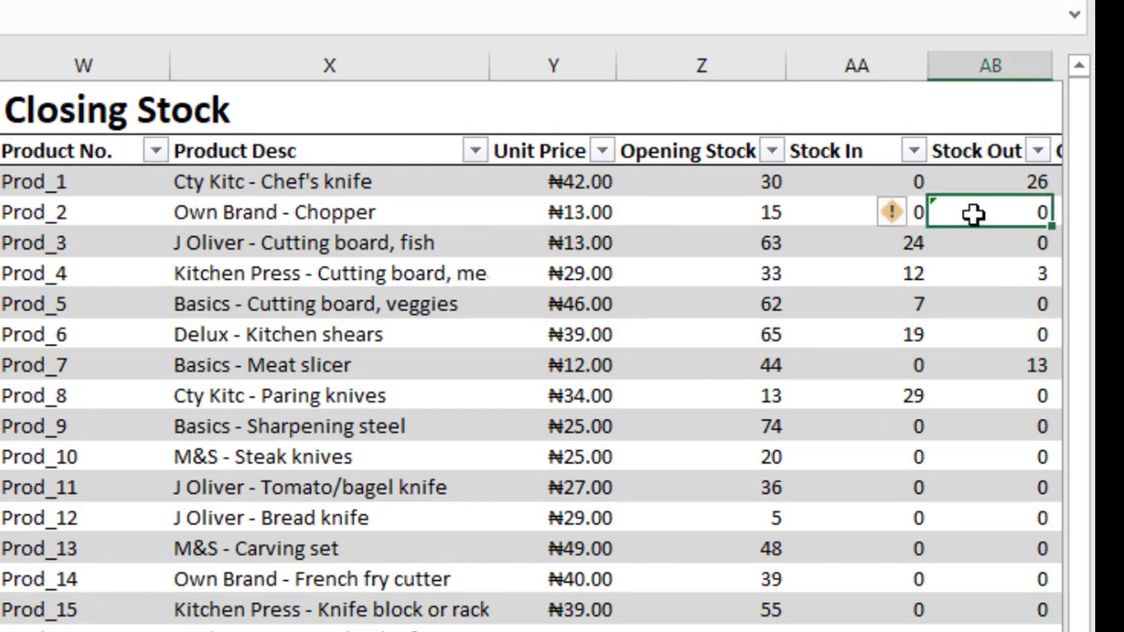
click(918, 215)
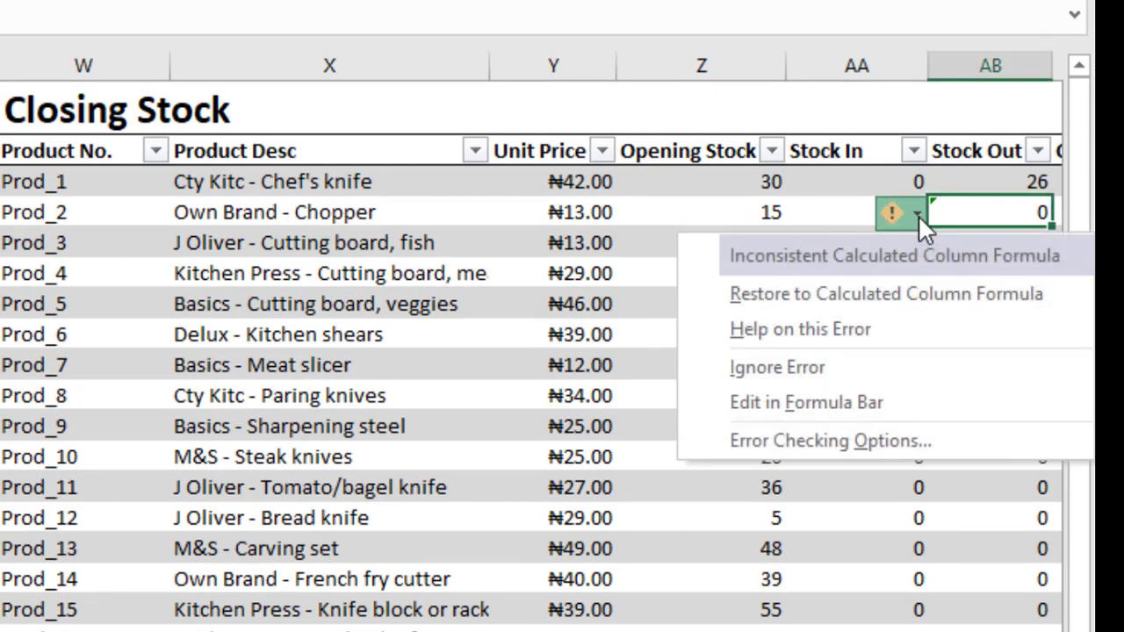
click(864, 372)
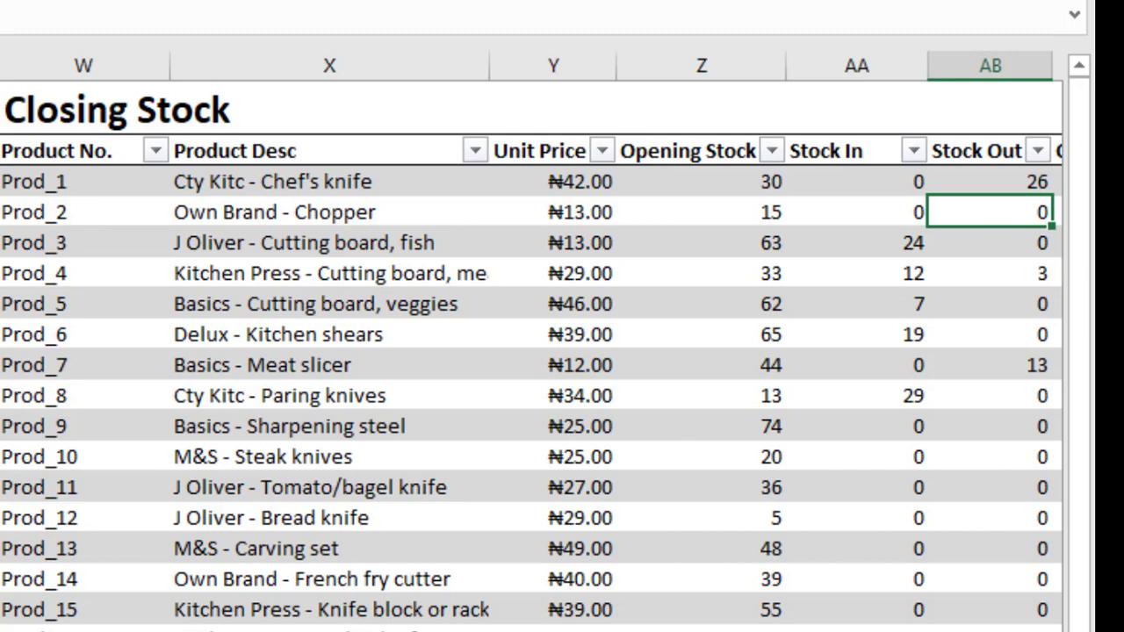
Compare the Prod_2 entry in the Stock Out table with its row in the Closing Stock table.
scroll(531, 338, left, 4)
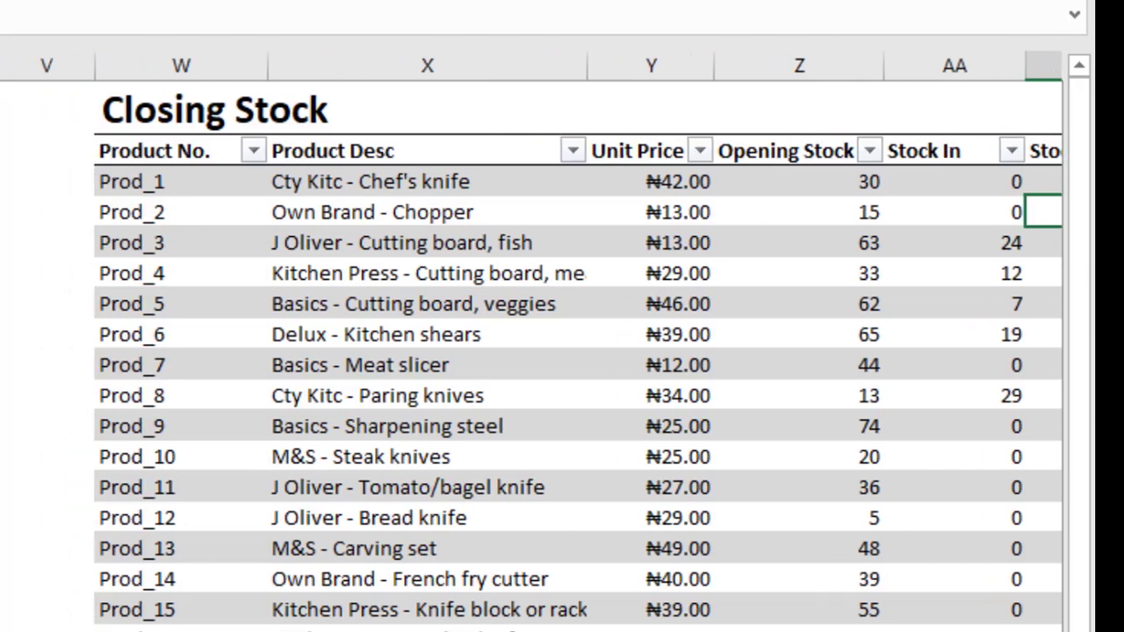
scroll(532, 338, left, 5)
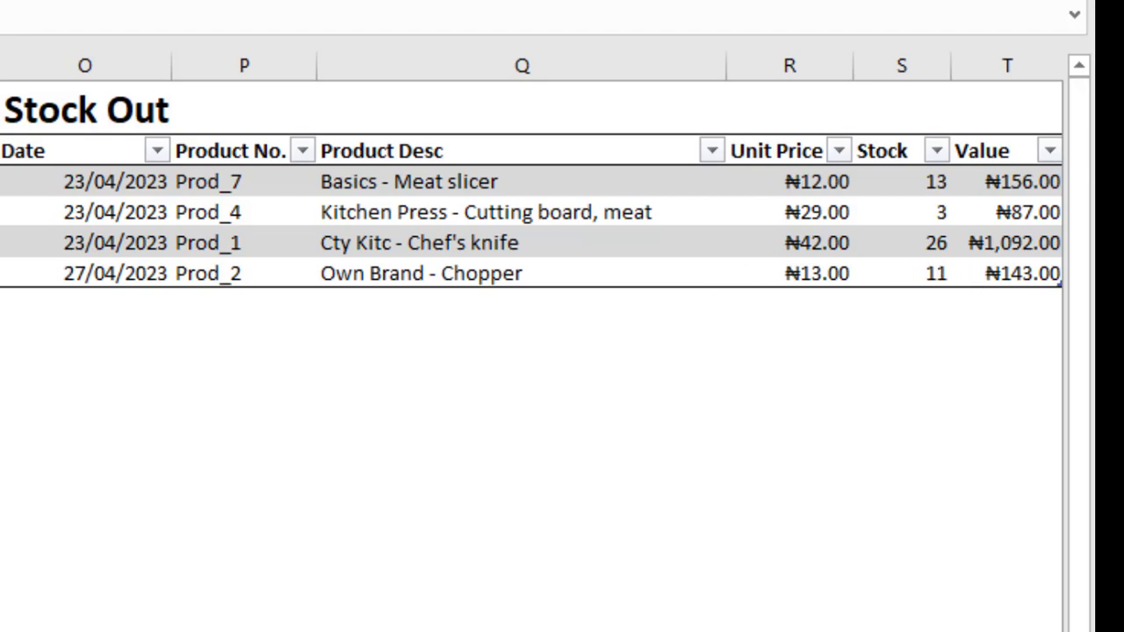
scroll(550, 338, right, 10)
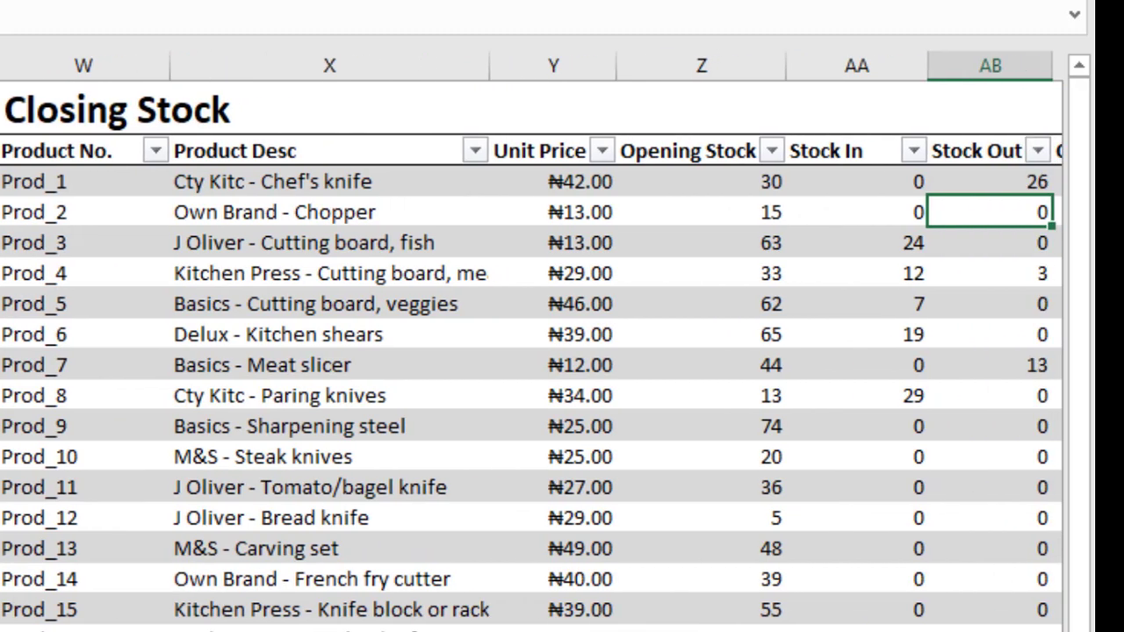
scroll(550, 338, right, 3)
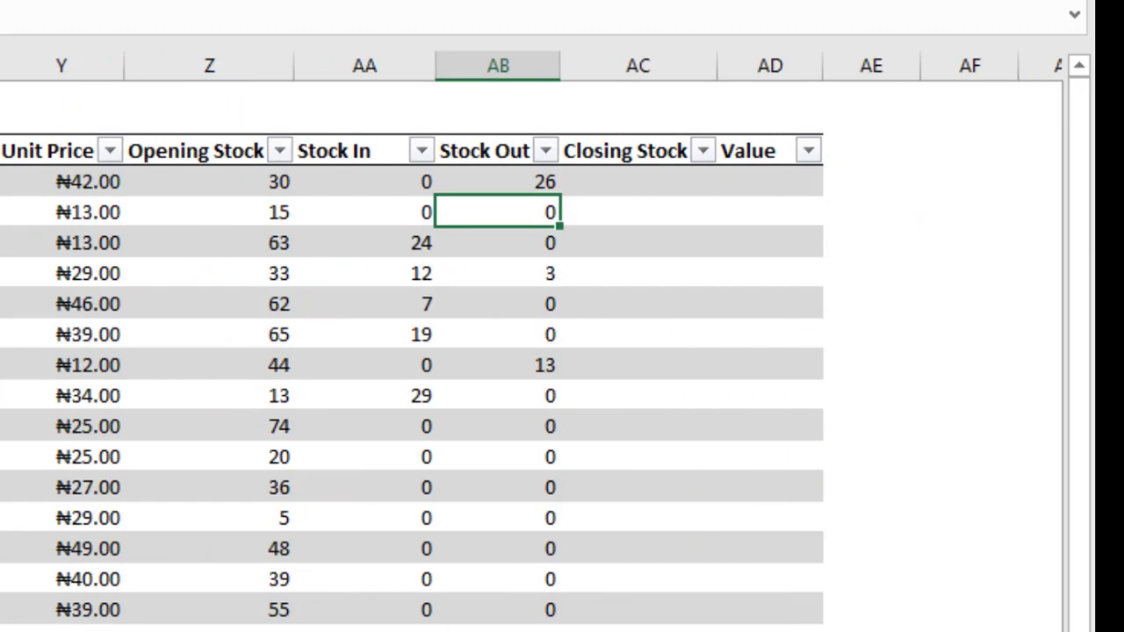
Inspect the Prod_1 and Prod_2 Stock Out cells and fill Prod_1's SUMIF formula down the Closing Stock table's Stock Out column.
click(524, 182)
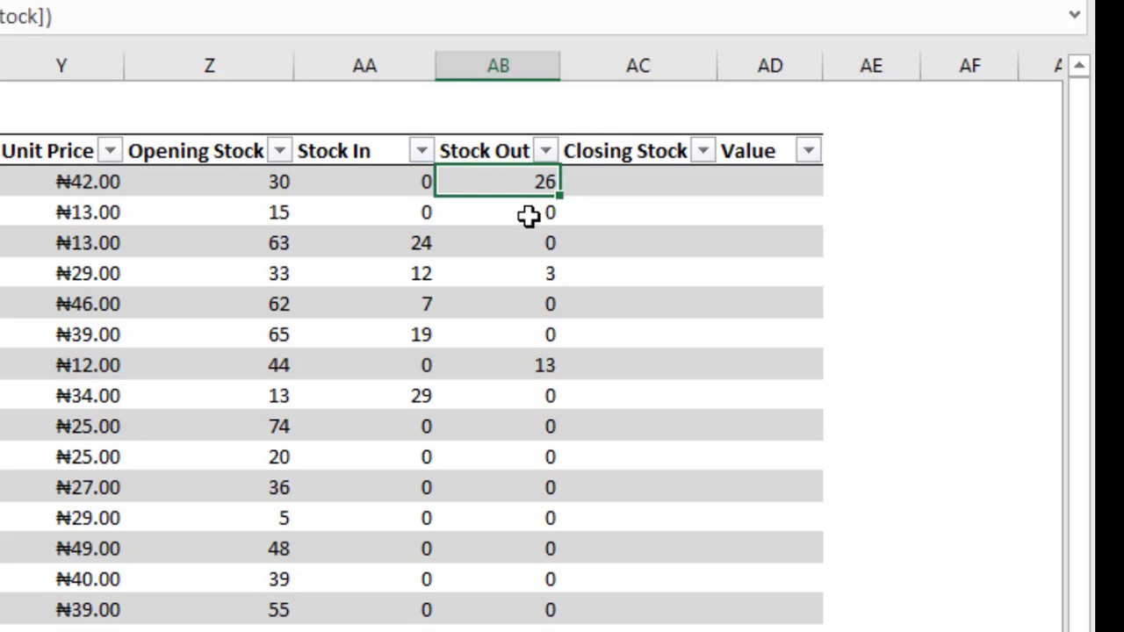
click(528, 214)
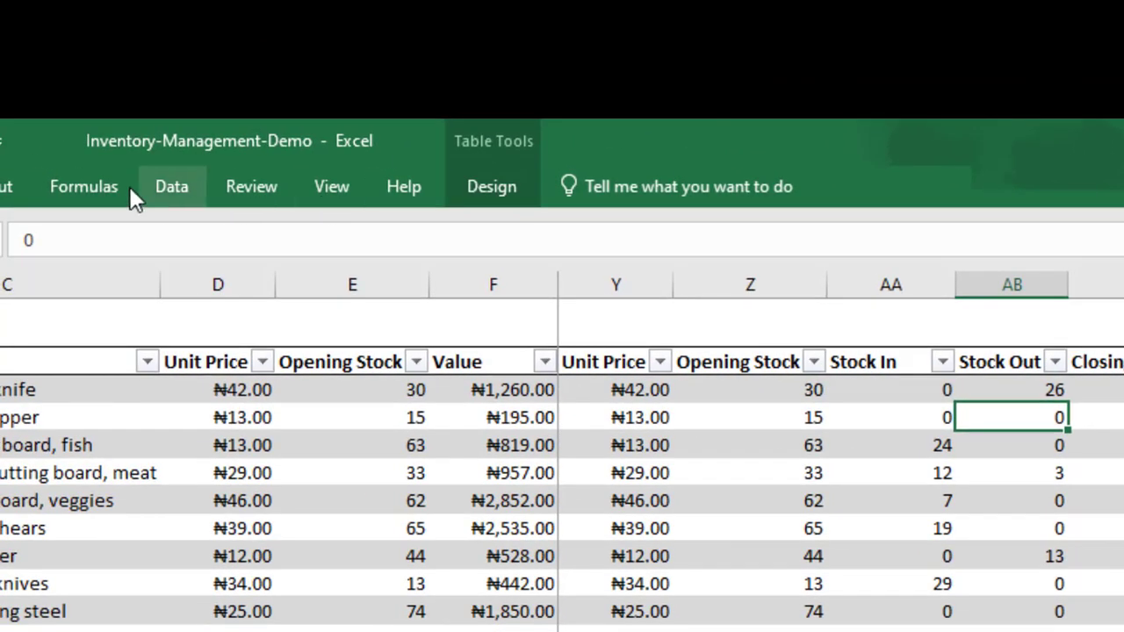
click(1039, 390)
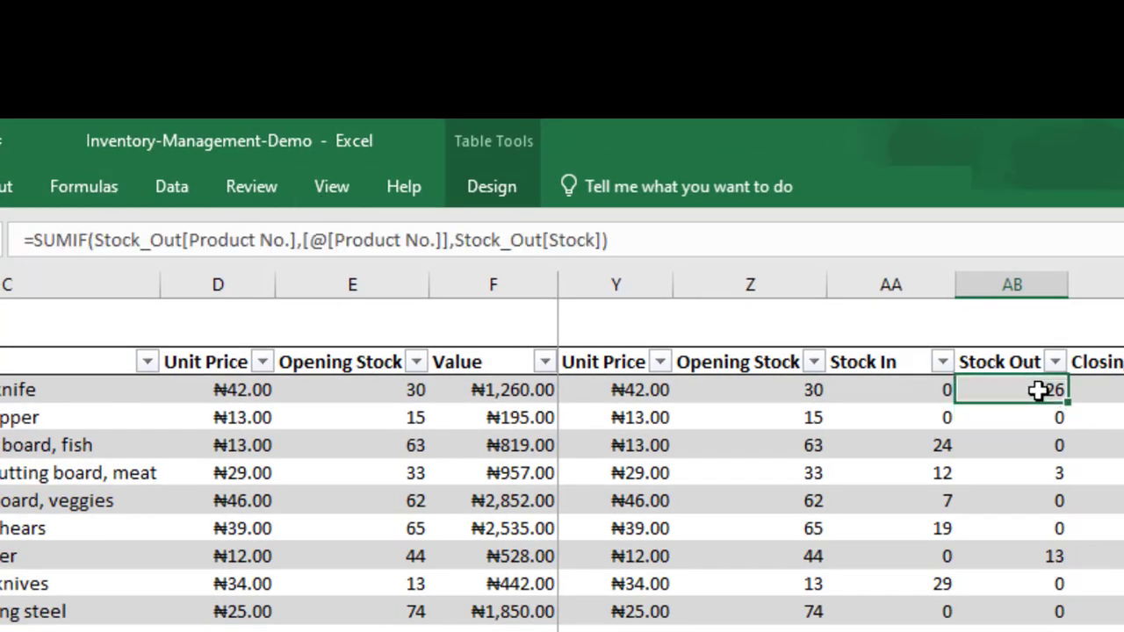
double_click(1067, 401)
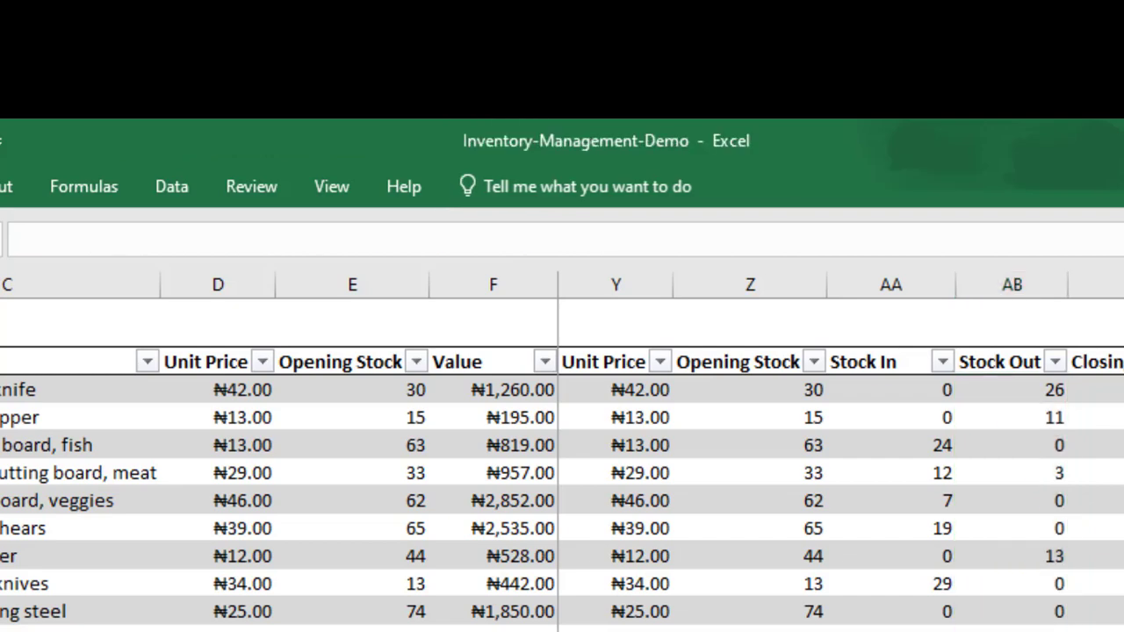
Check the Stock Out formula in the Prod_2 and Prod_6 rows and review the Closing Stock table.
click(1049, 417)
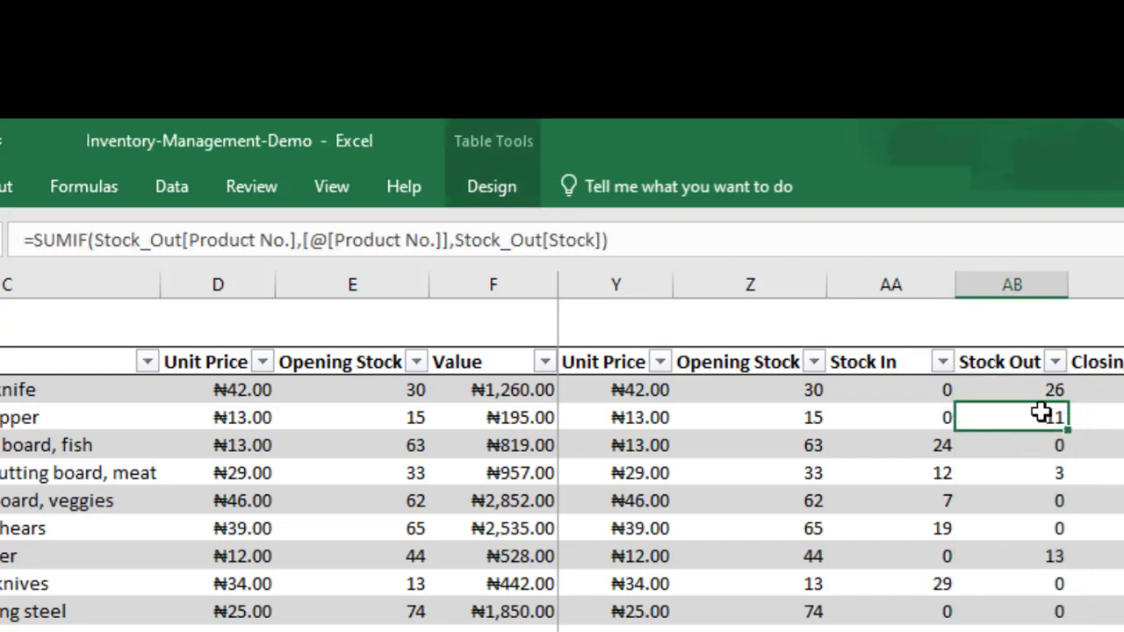
click(1036, 513)
click(1037, 518)
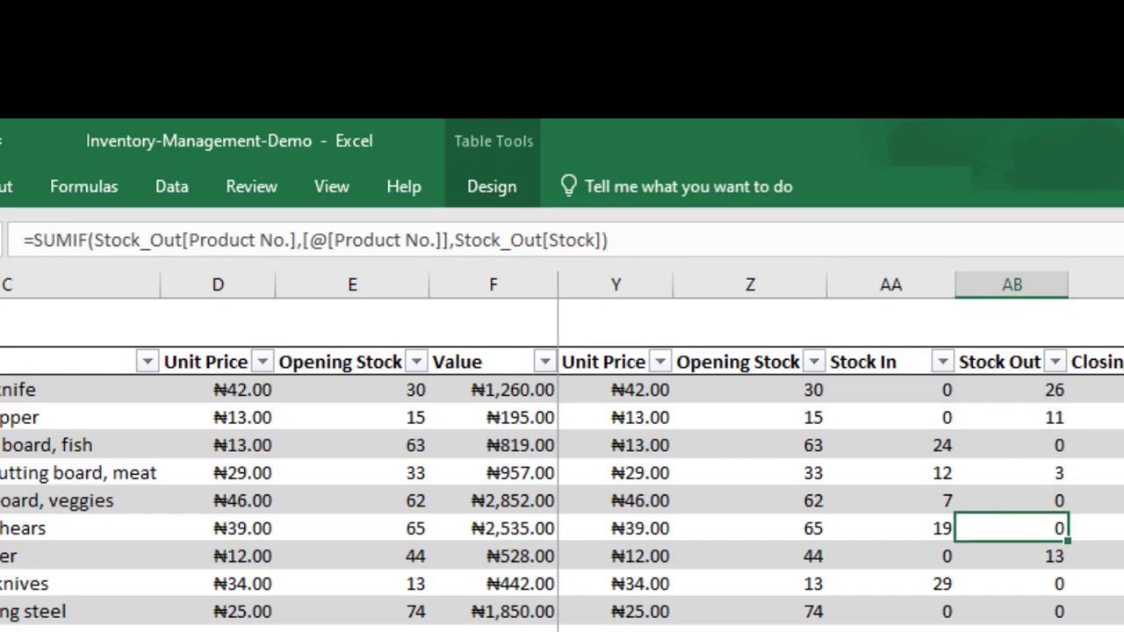
scroll(841, 466, left, 1)
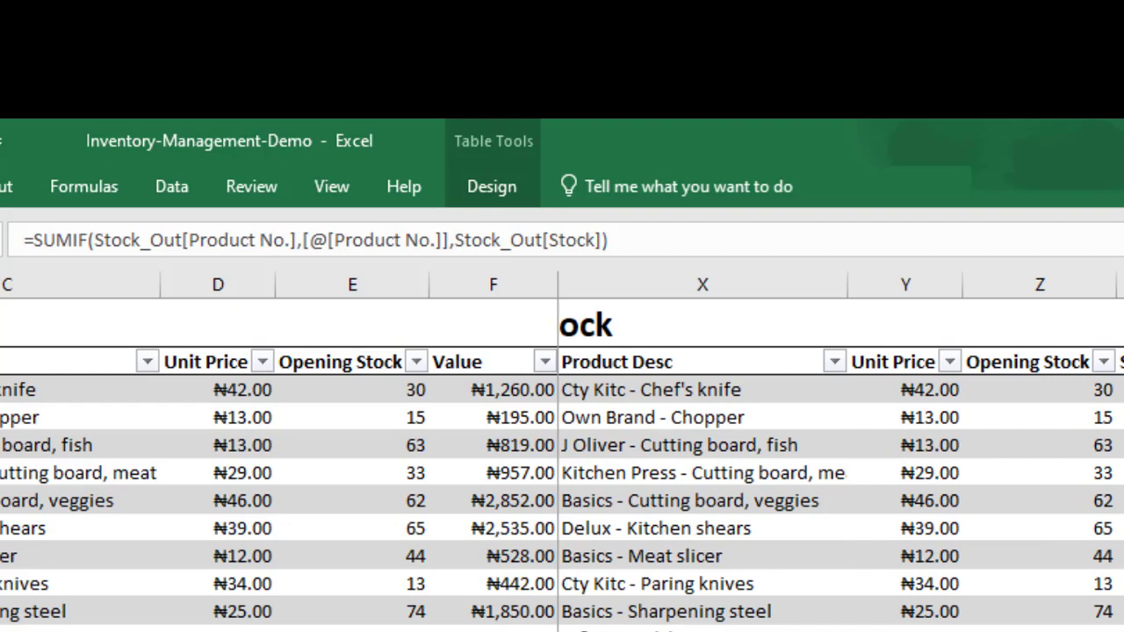
scroll(841, 465, left, 1)
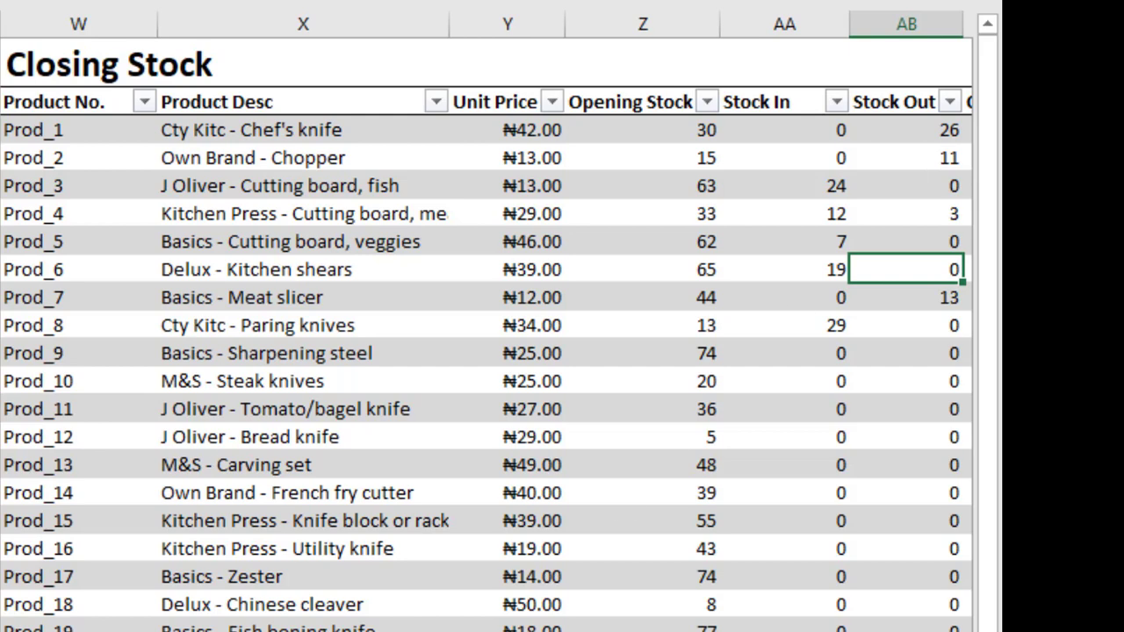
scroll(487, 334, left, 8)
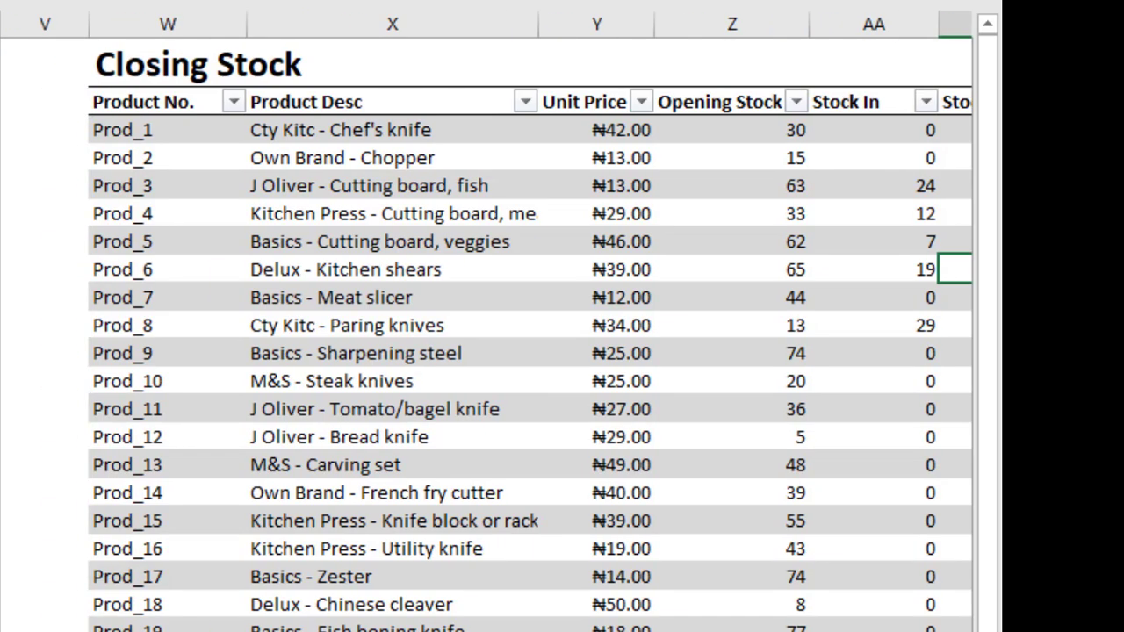
Add a new Stock Out entry dated 28/04/2023 below the Prod_2 row.
scroll(486, 334, left, 2)
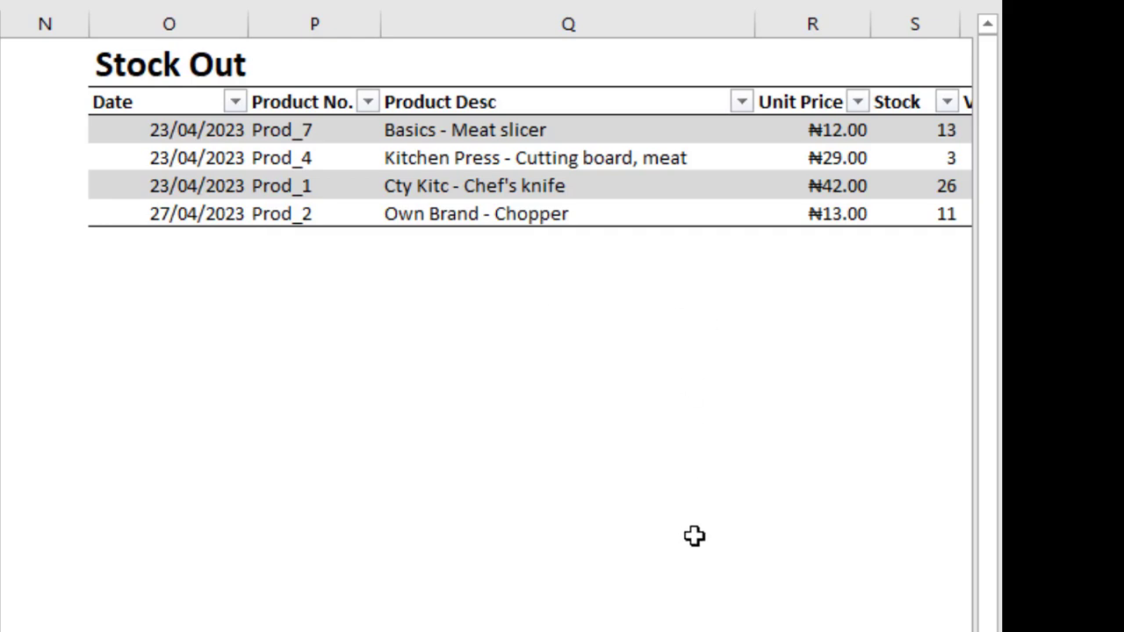
scroll(809, 496, right, 10)
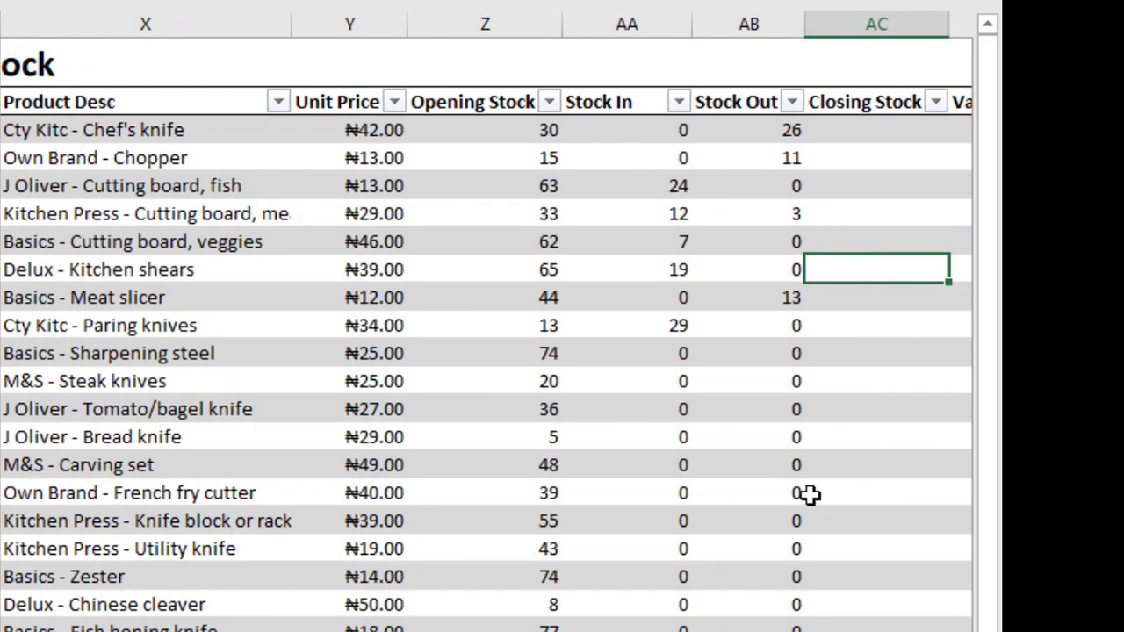
key(Left)
key(Left)
key(Left)
key(Left)
key(Left)
key(Left)
key(Left)
key(Left)
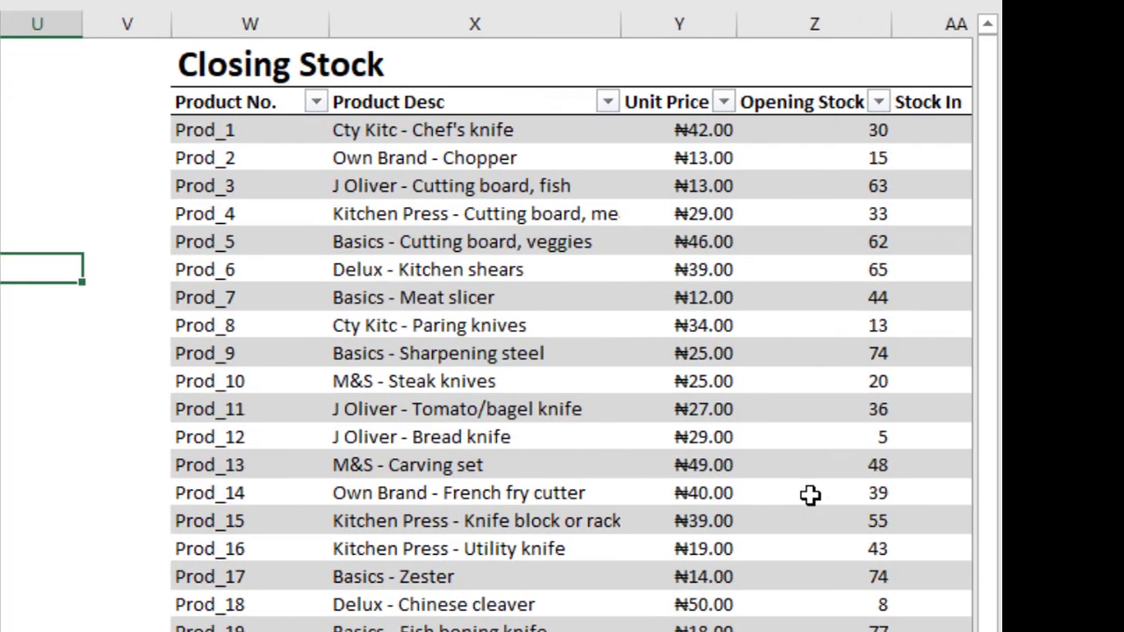
key(Left)
key(Left)
key(Left)
key(Left)
key(Left)
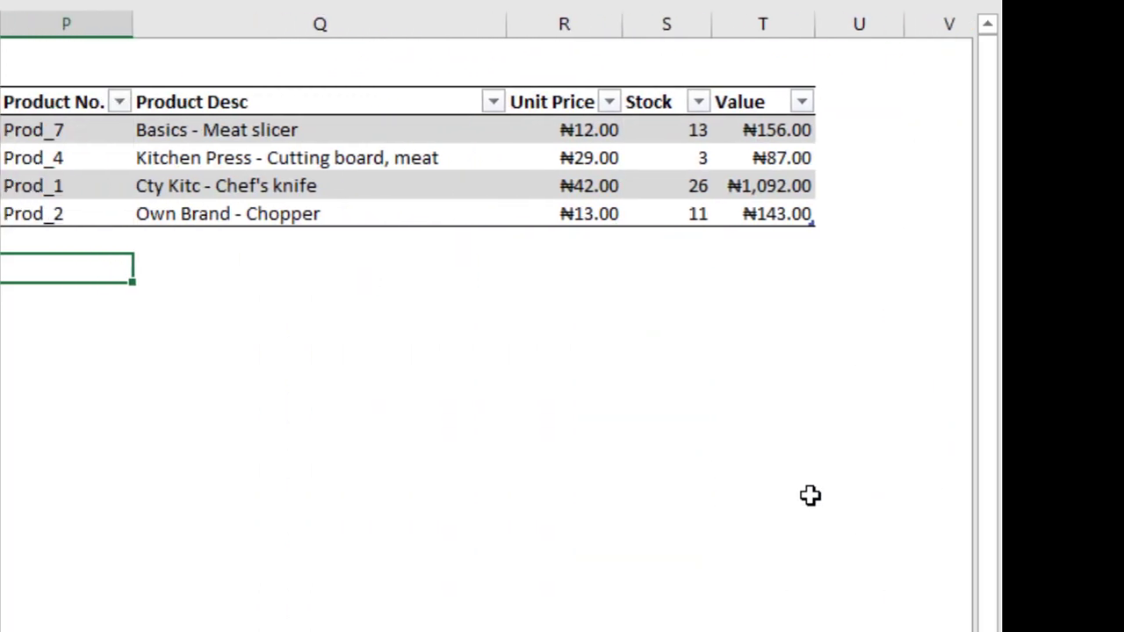
key(Left)
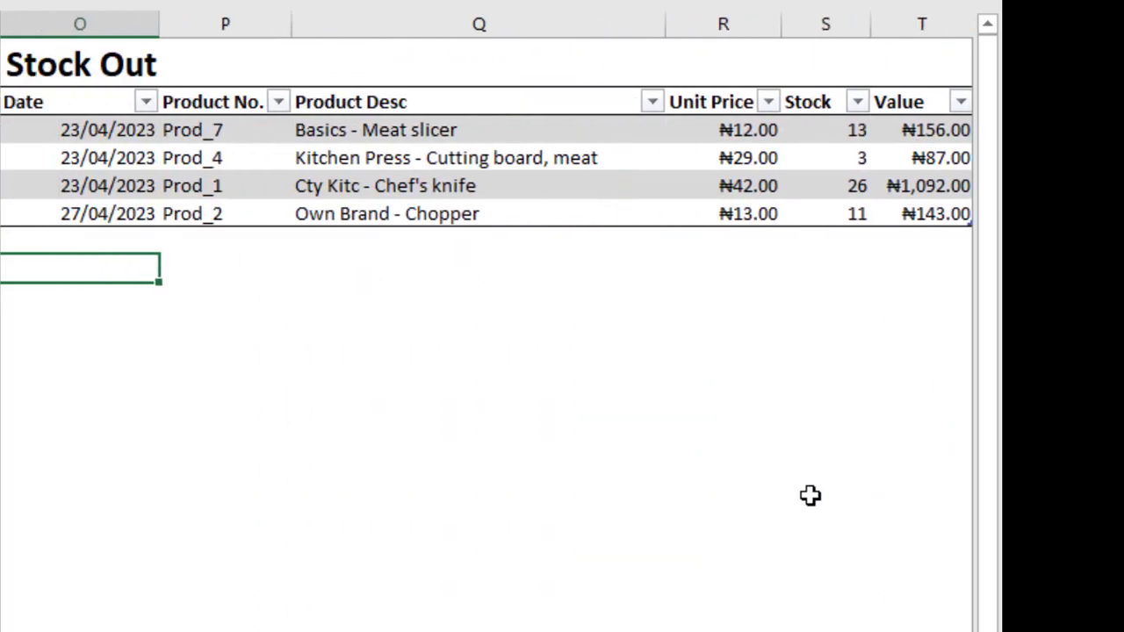
click(63, 236)
text(2)
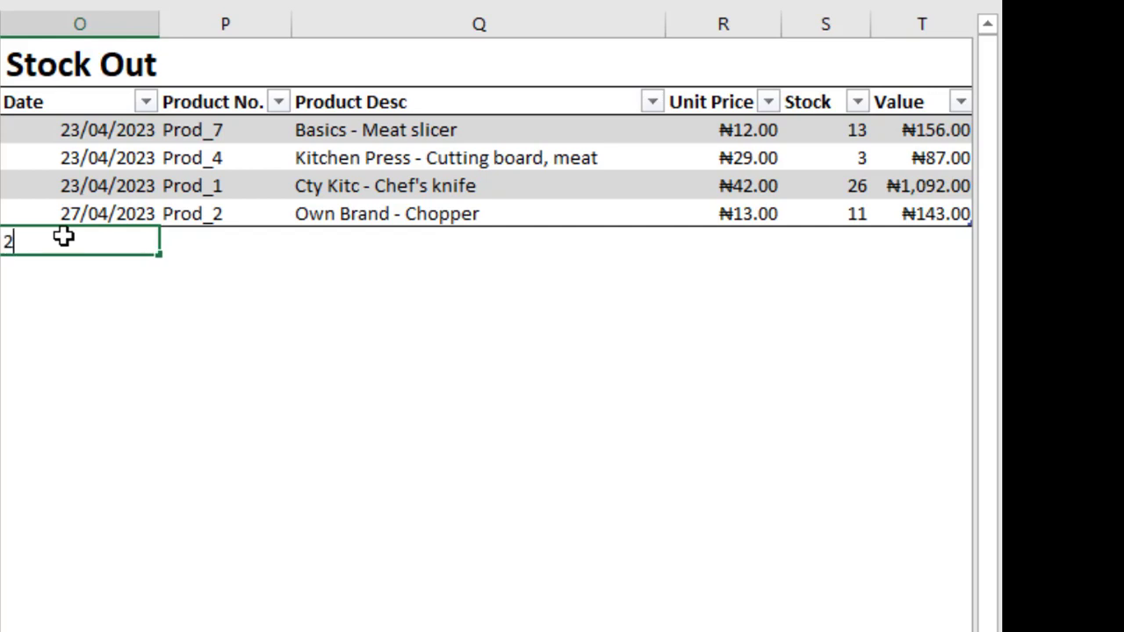
text(8/04/2023)
key(Tab)
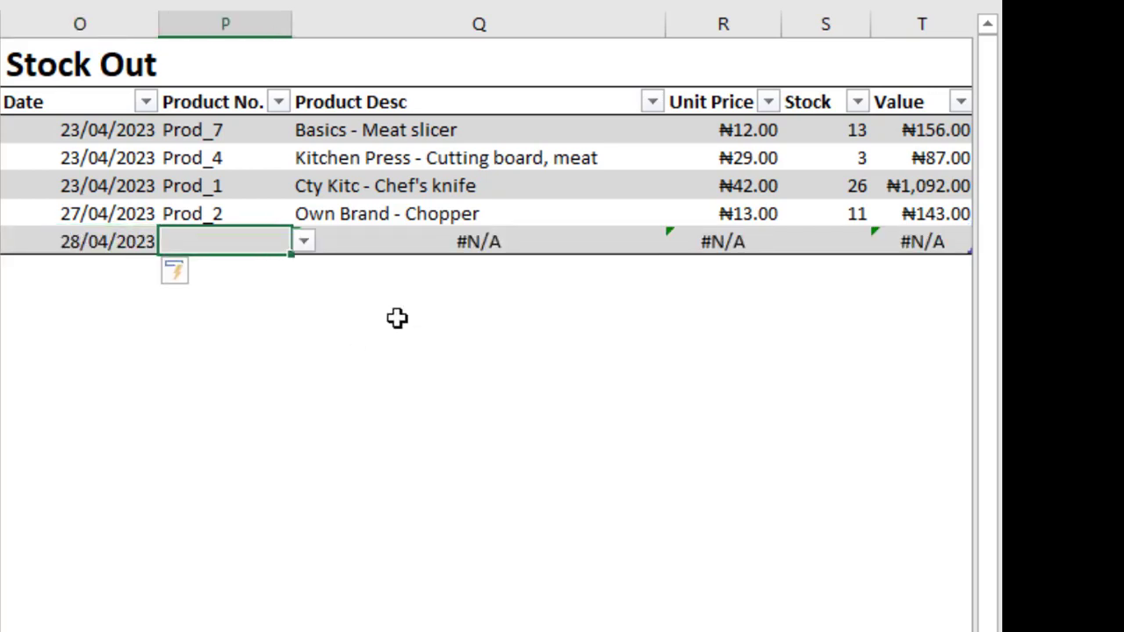
Choose Prod_3 as the product of the 28/04/2023 Stock Out entry and set its stock quantity to 17.
click(305, 249)
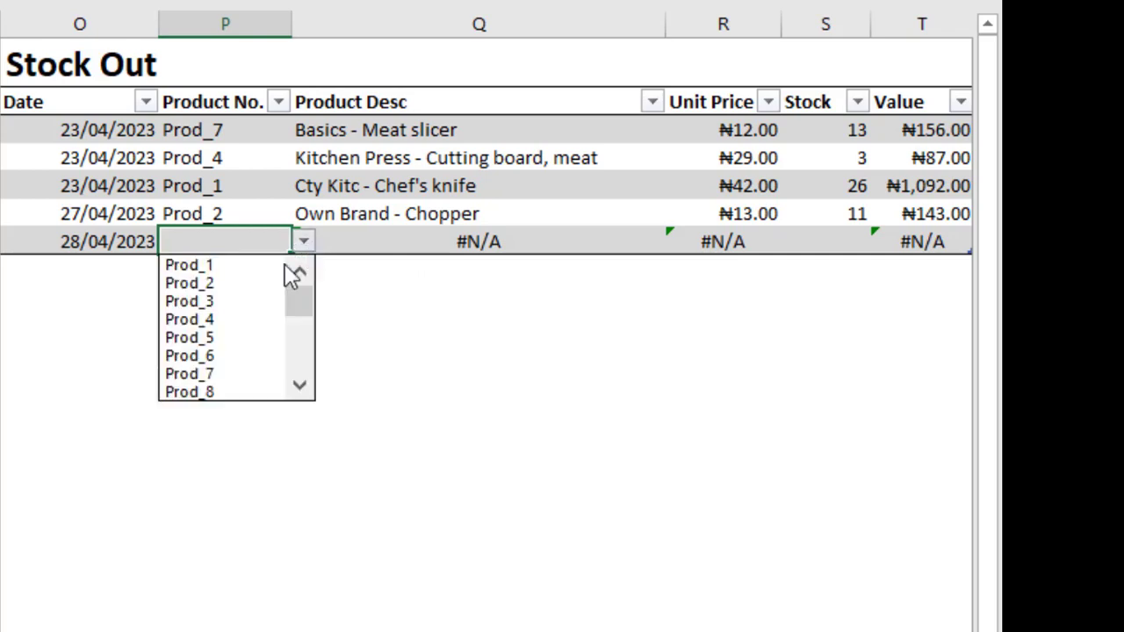
click(217, 303)
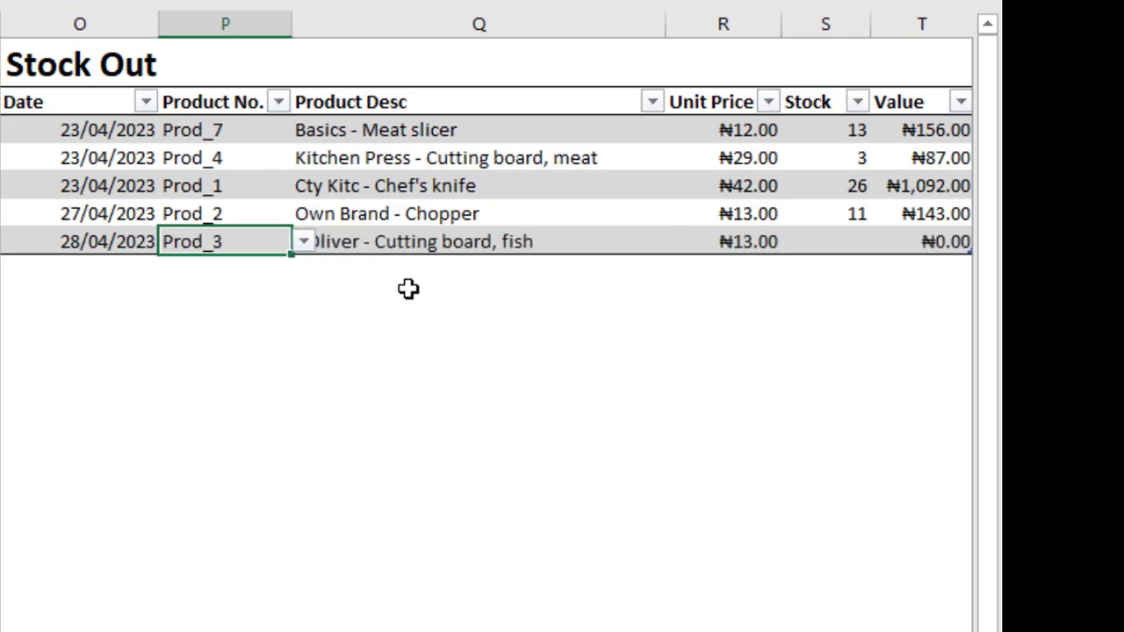
click(860, 241)
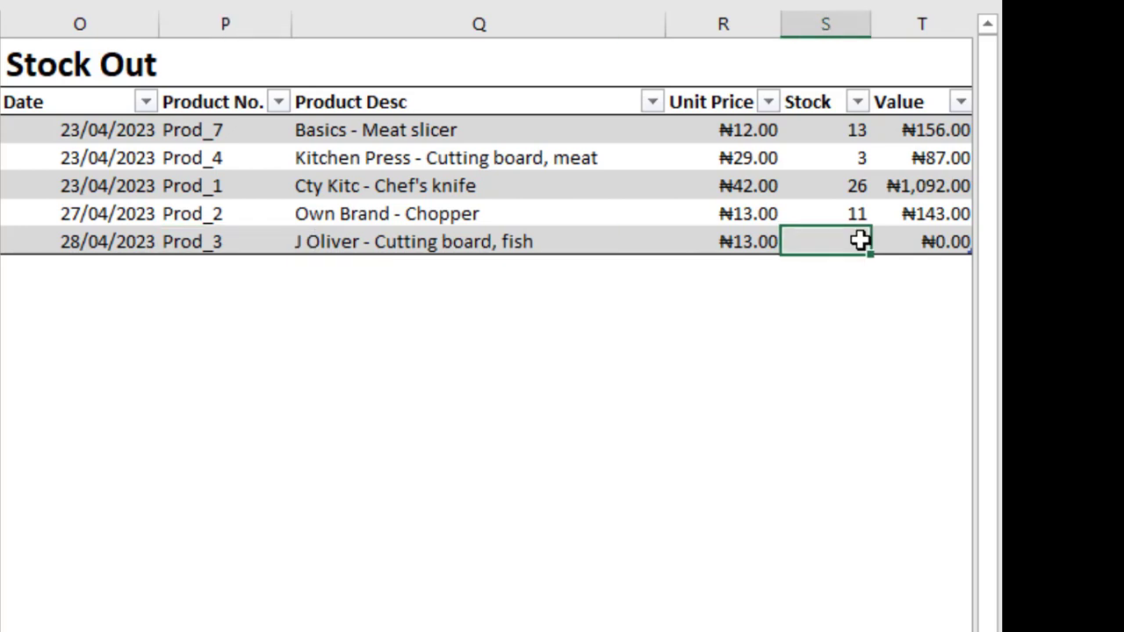
text(17)
key(Tab)
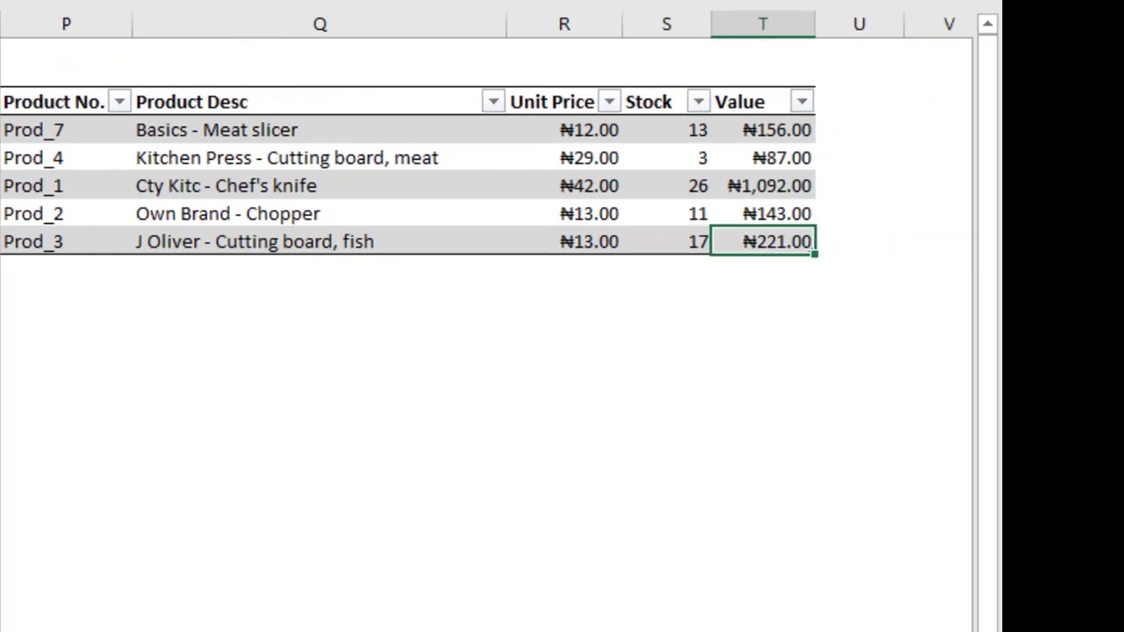
Fill the Closing Stock table's Closing Stock column with the formula =[@[Opening Stock]]+[@[Stock In]]-[@[Stock Out]].
scroll(487, 321, right, 6)
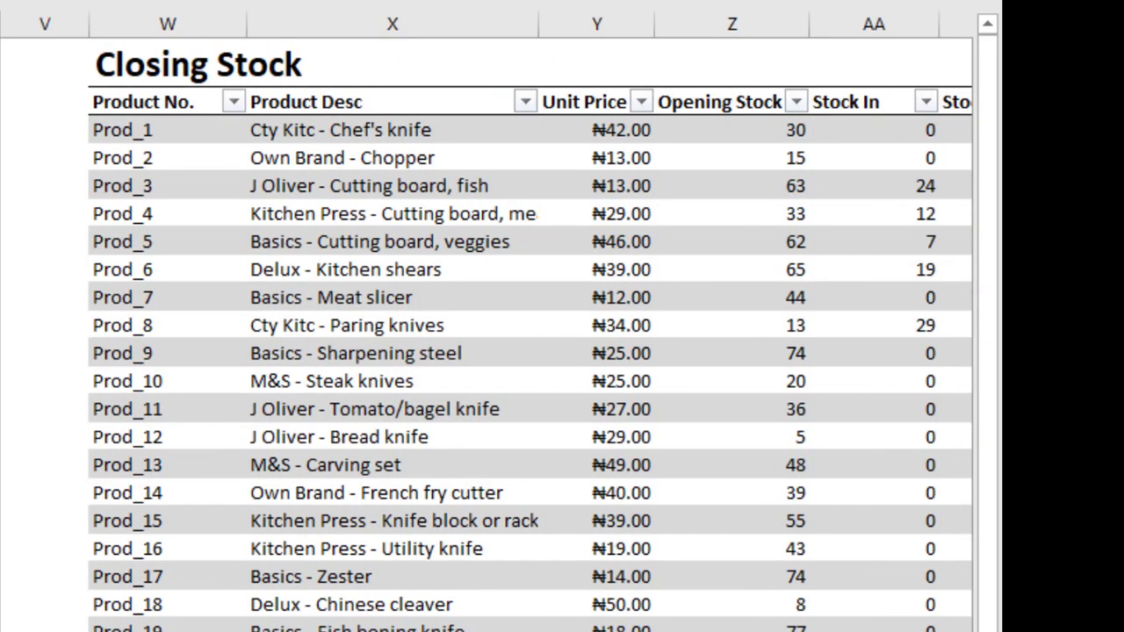
scroll(486, 322, right, 3)
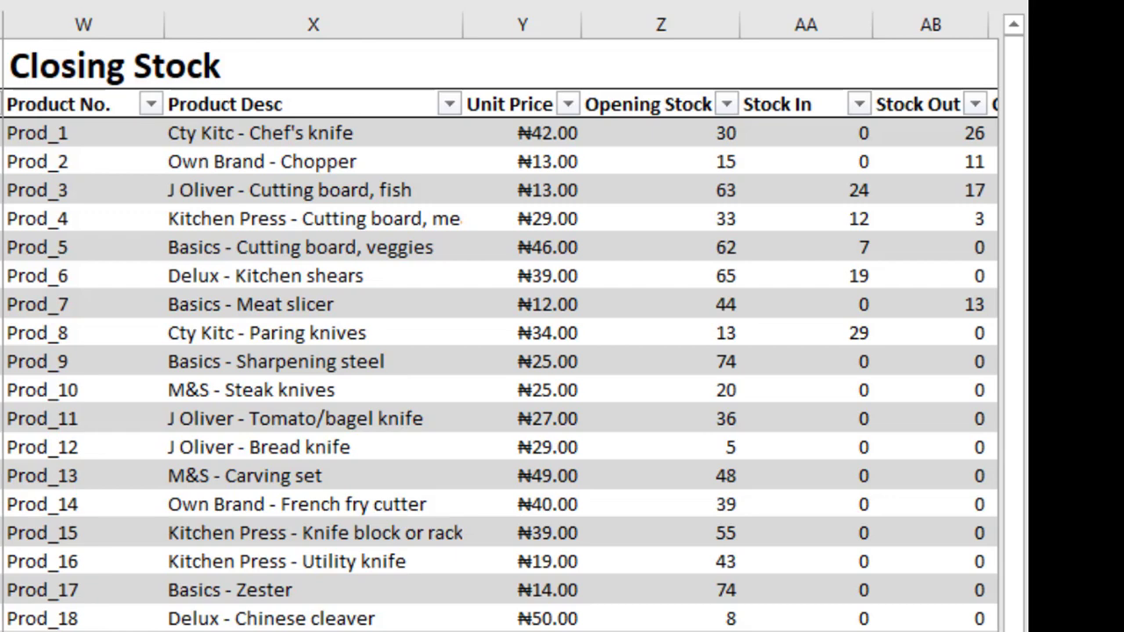
scroll(501, 334, right, 1)
scroll(500, 333, right, 1)
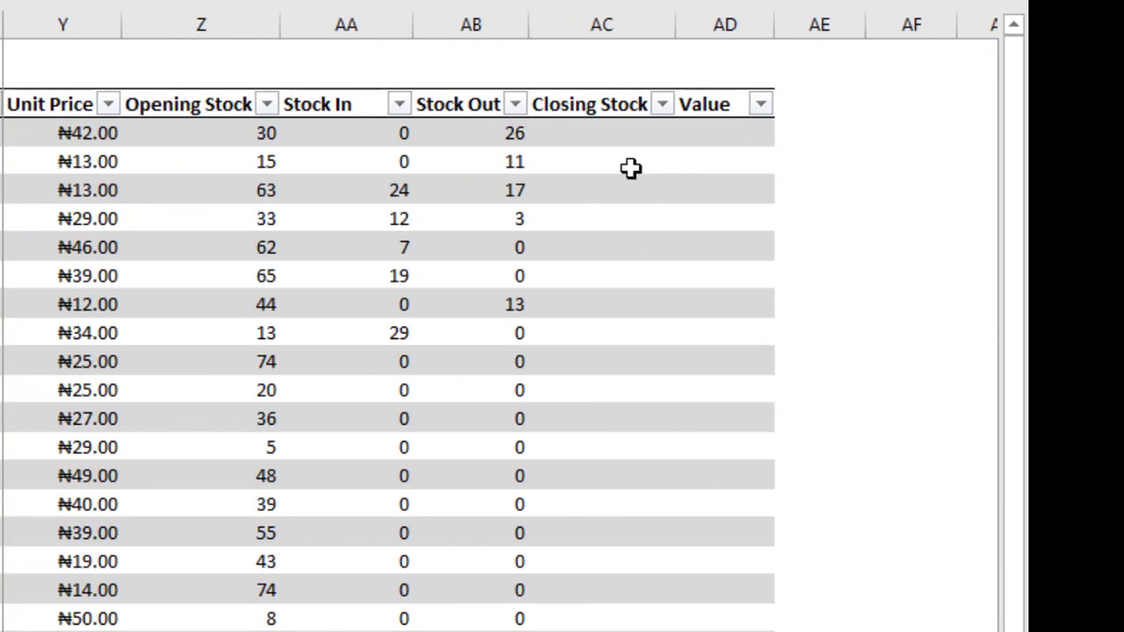
click(593, 132)
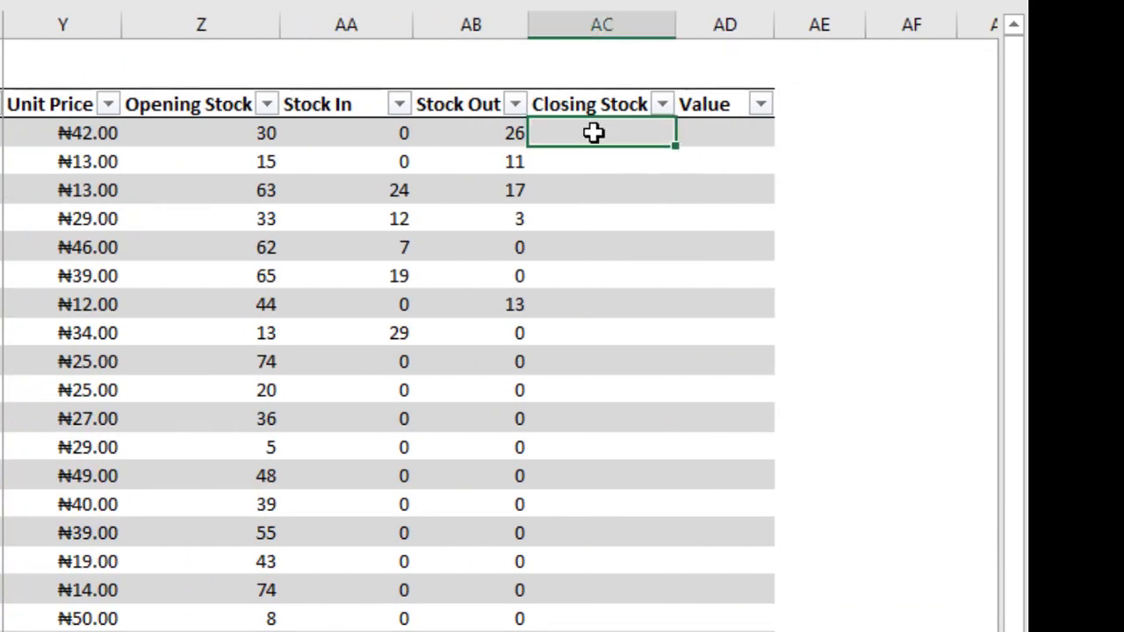
text(=)
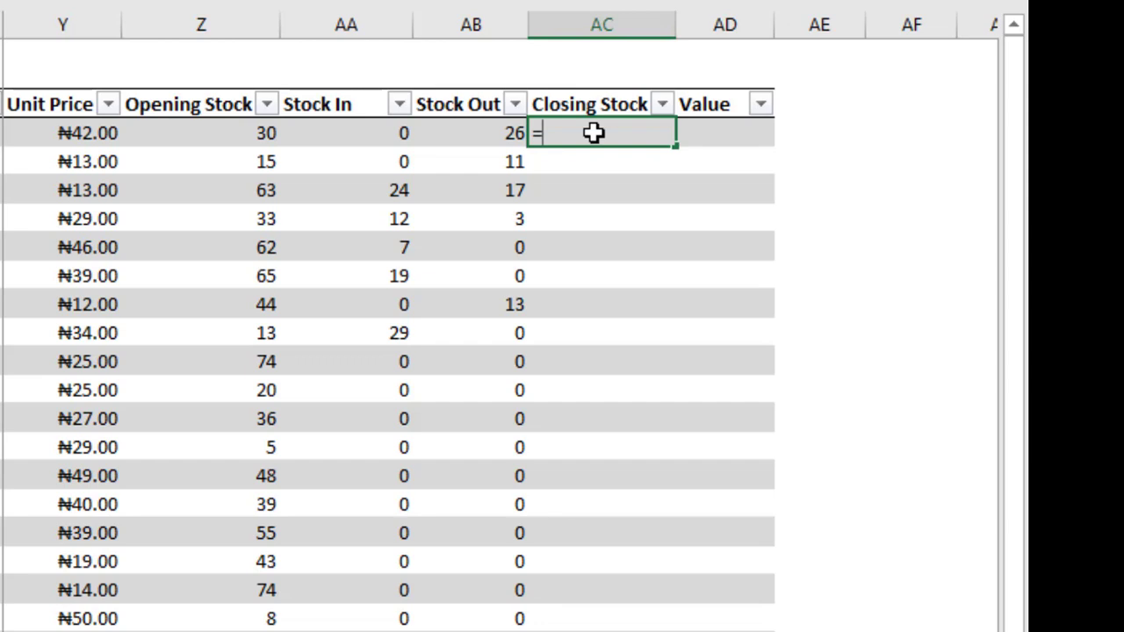
click(234, 133)
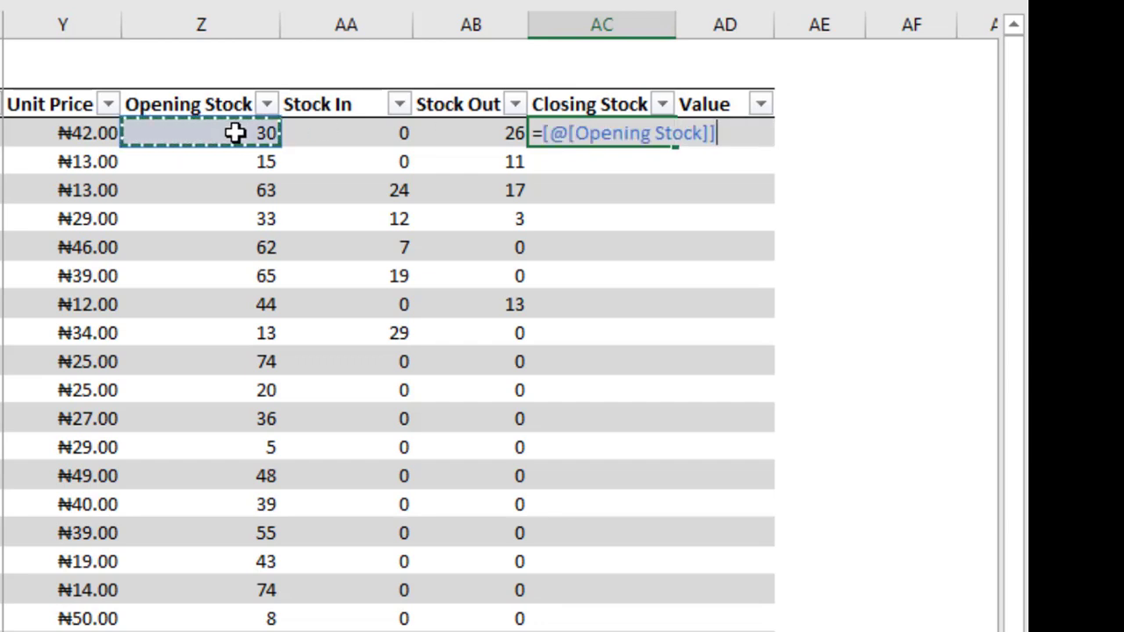
text(+)
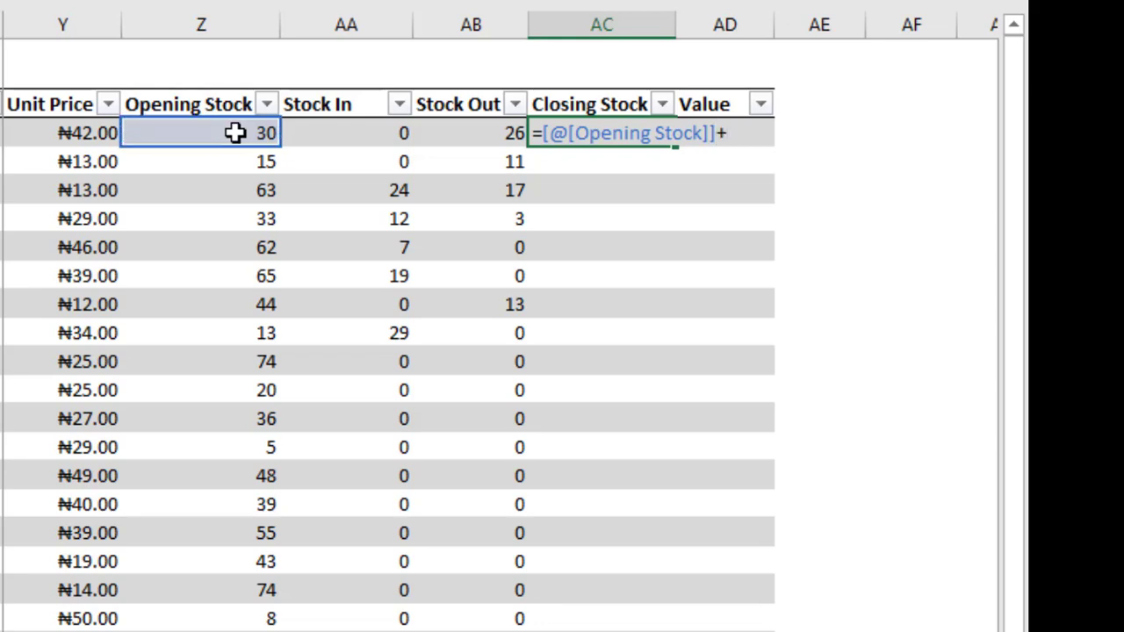
click(369, 132)
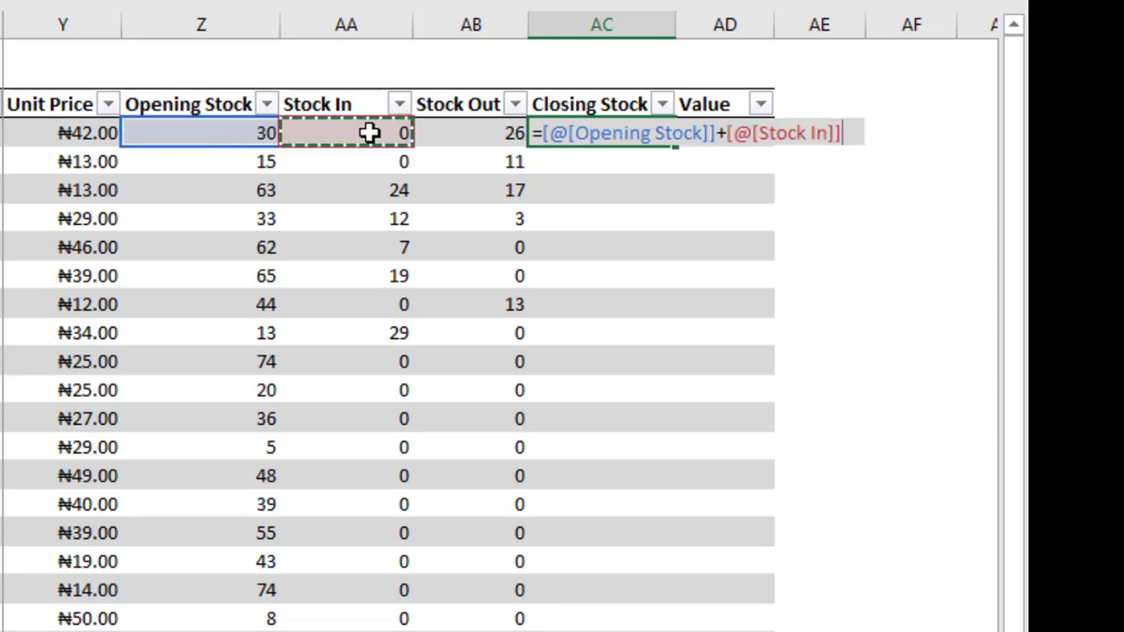
text(-)
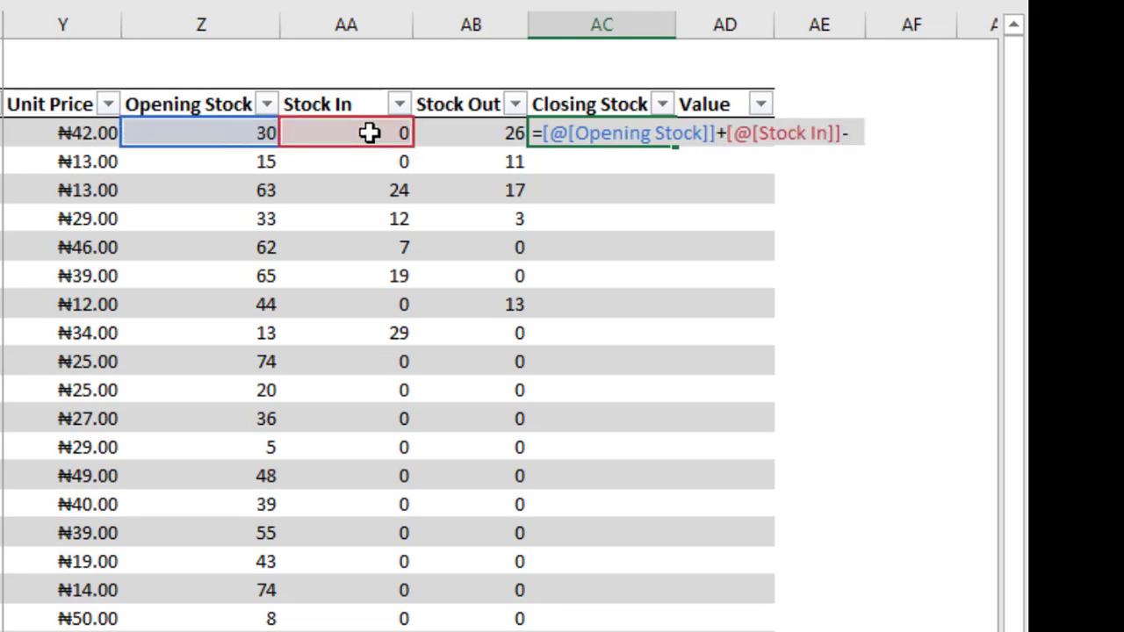
click(480, 132)
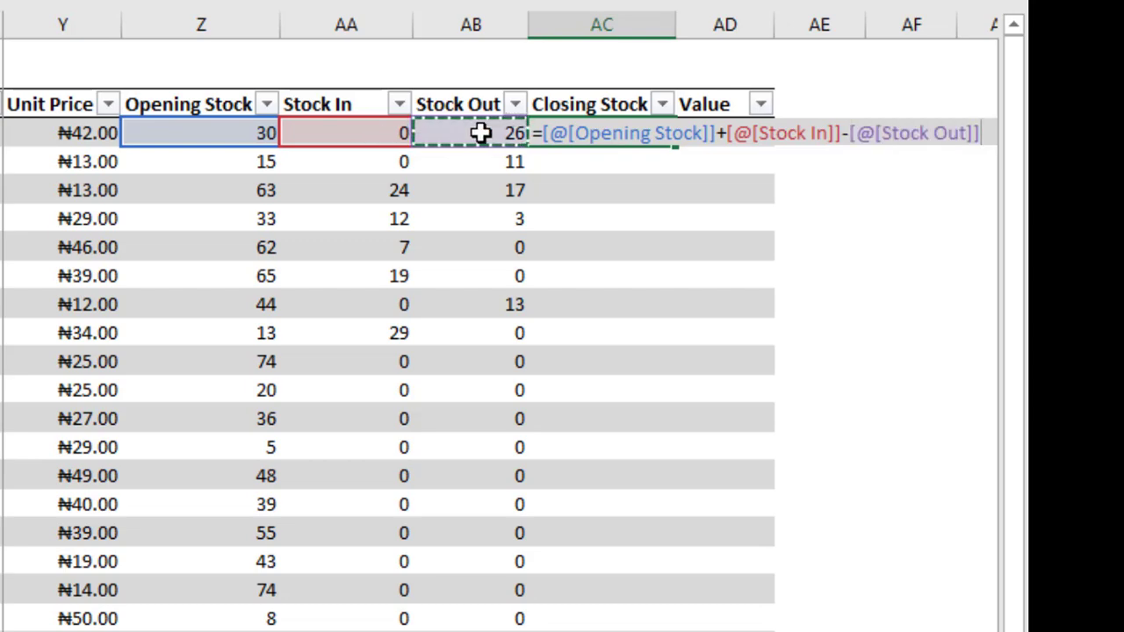
key(Return)
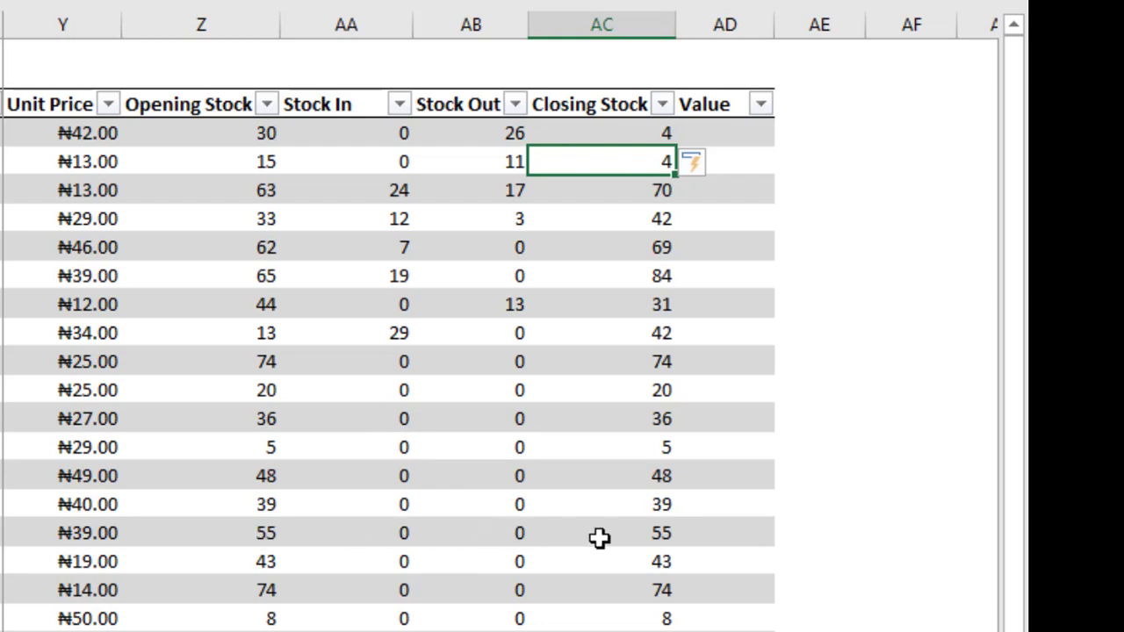
Fill the Closing Stock table's Value column with the formula =[@[Unit Price]]*[@[Closing Stock]].
click(728, 133)
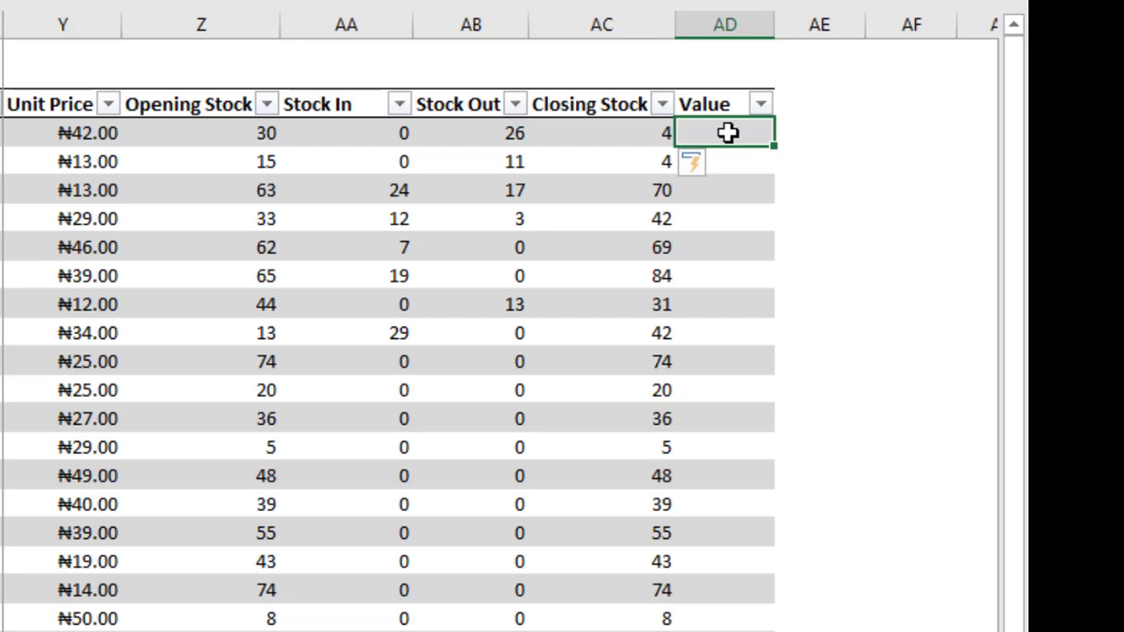
text(=)
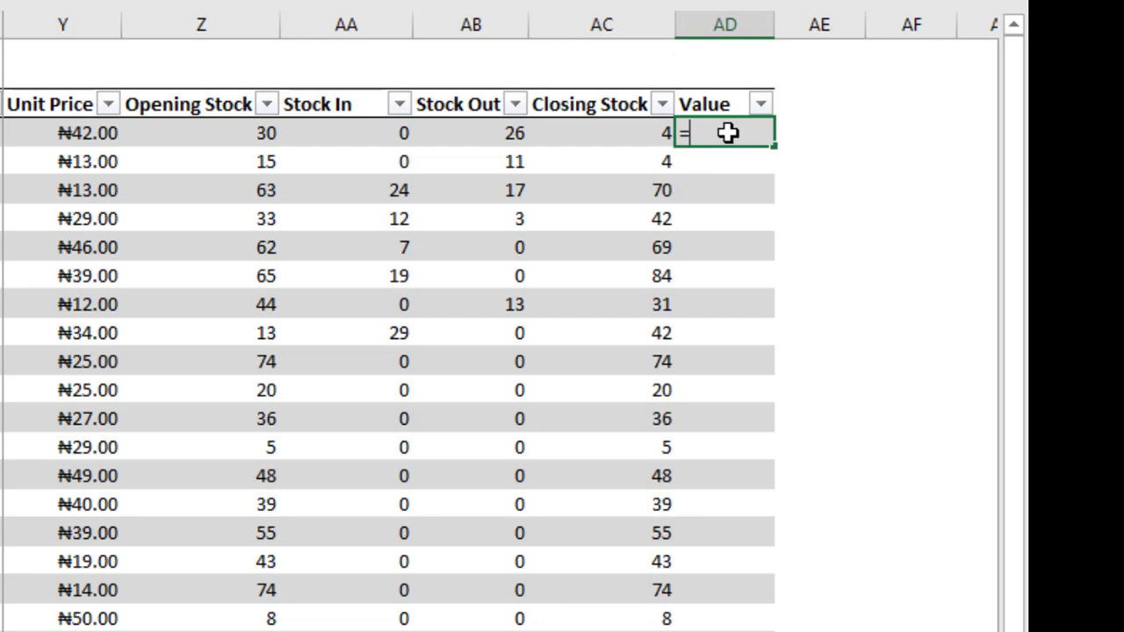
click(102, 132)
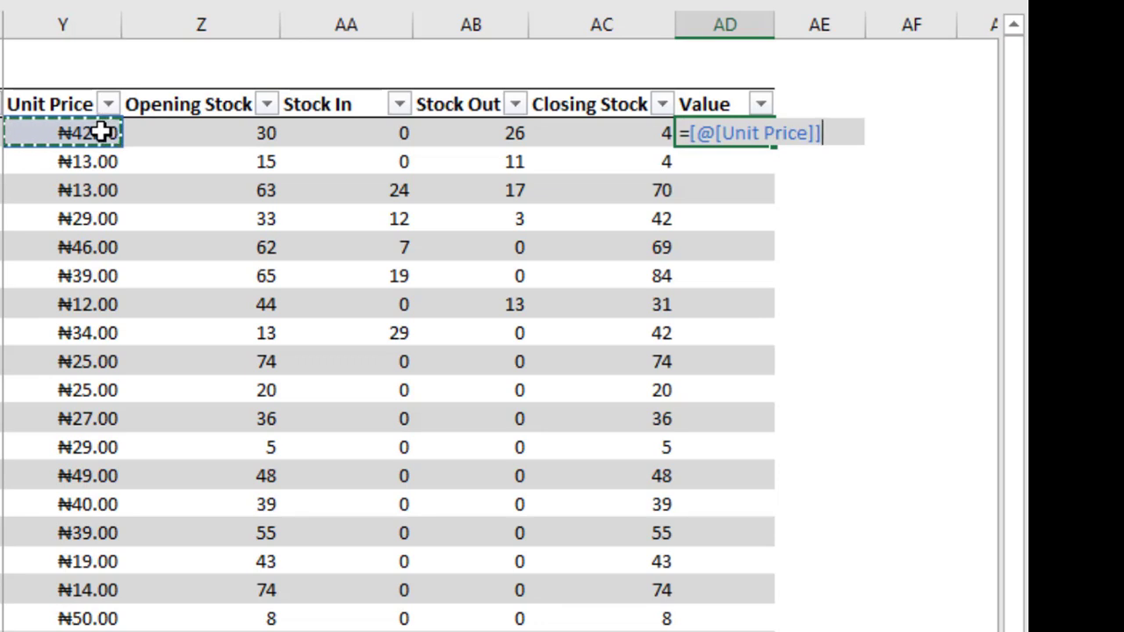
text(*)
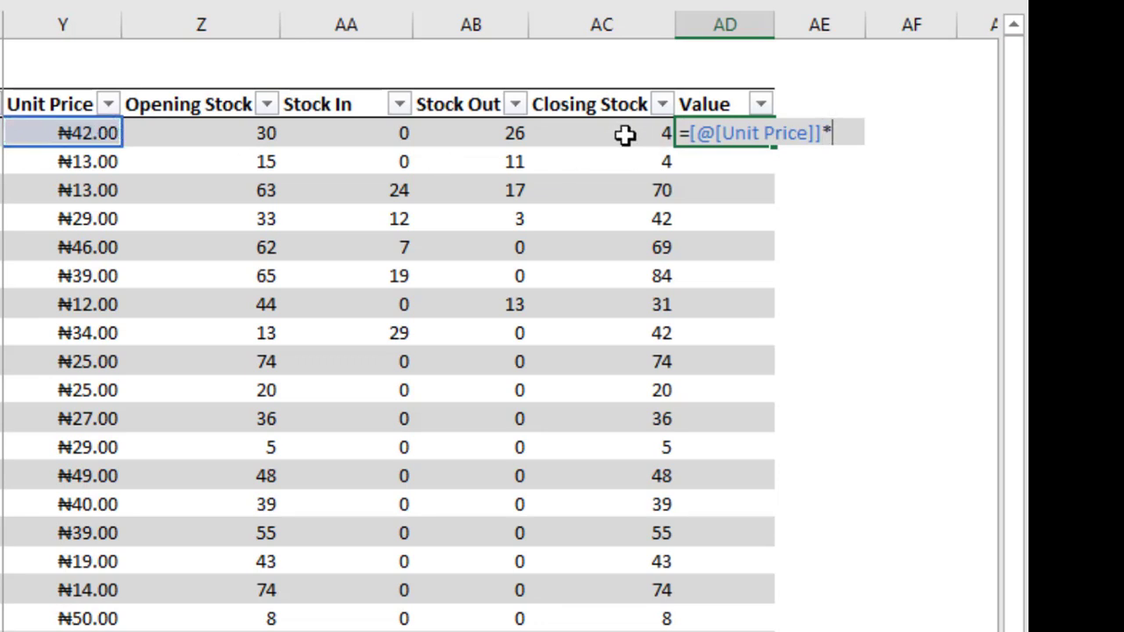
click(624, 134)
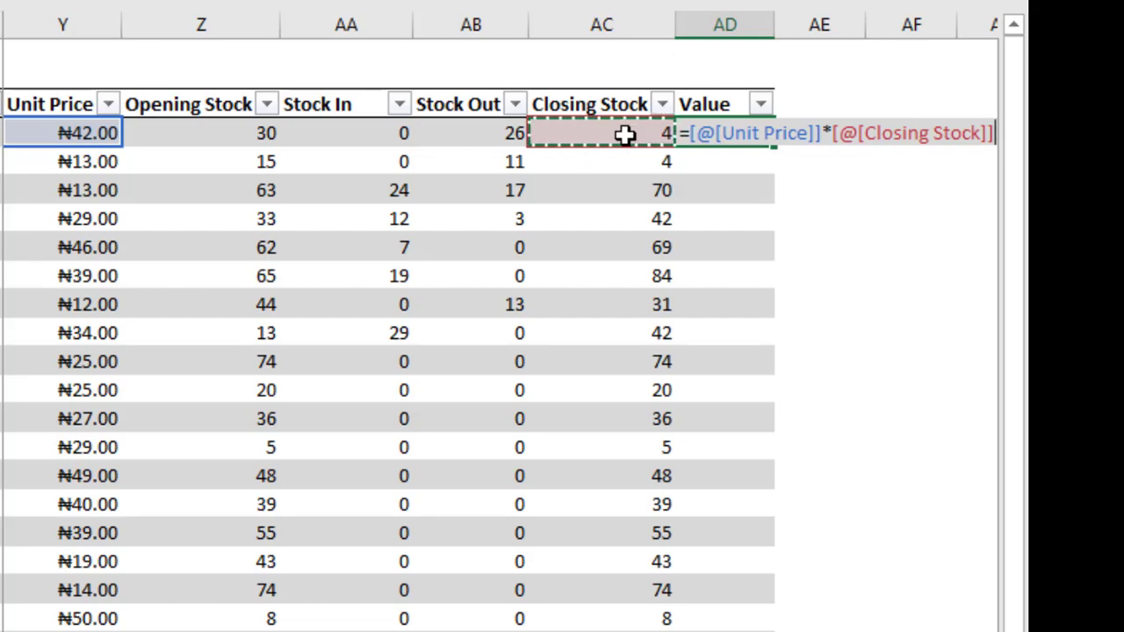
key(Return)
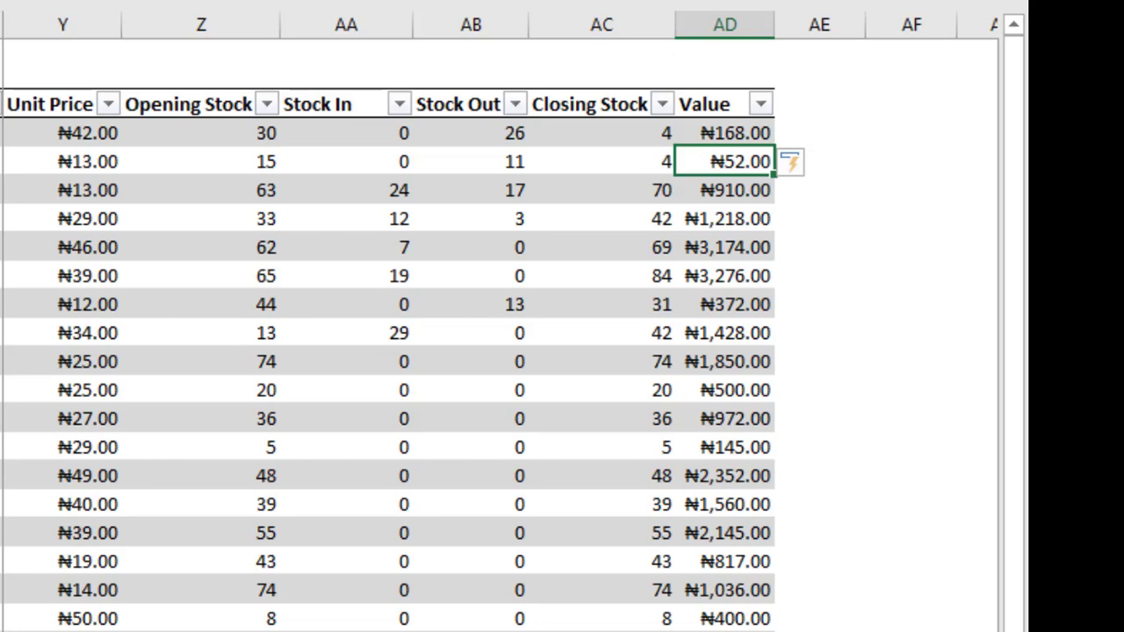
Set Prod_1's opening stock to 50 in the Opening Stock table.
scroll(500, 351, left, 4)
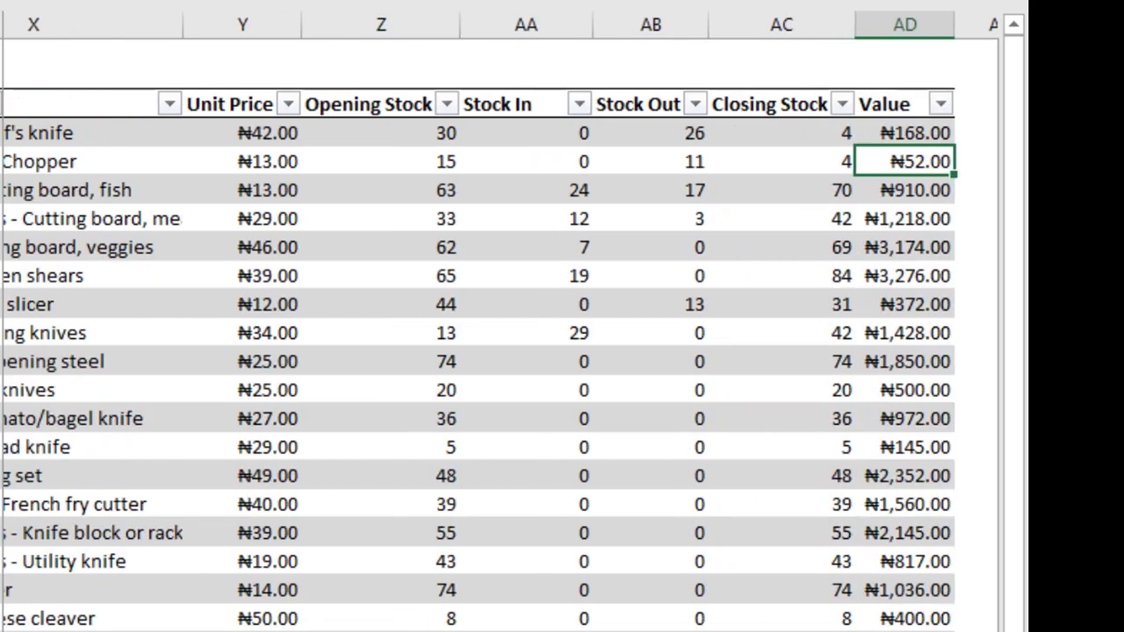
scroll(500, 351, left, 2)
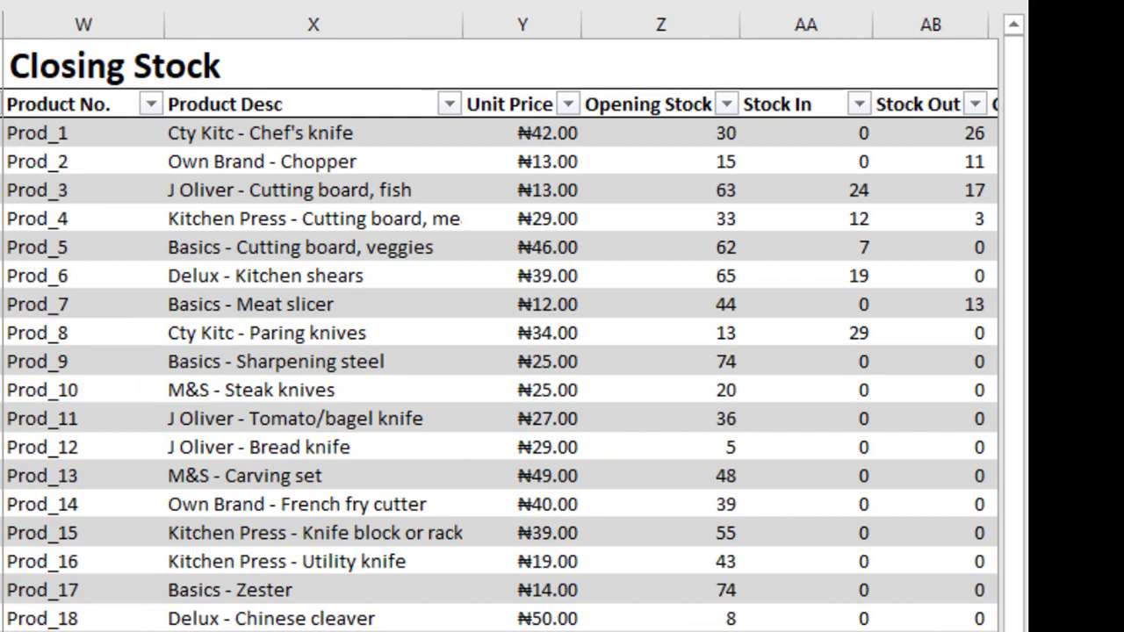
scroll(501, 351, left, 1)
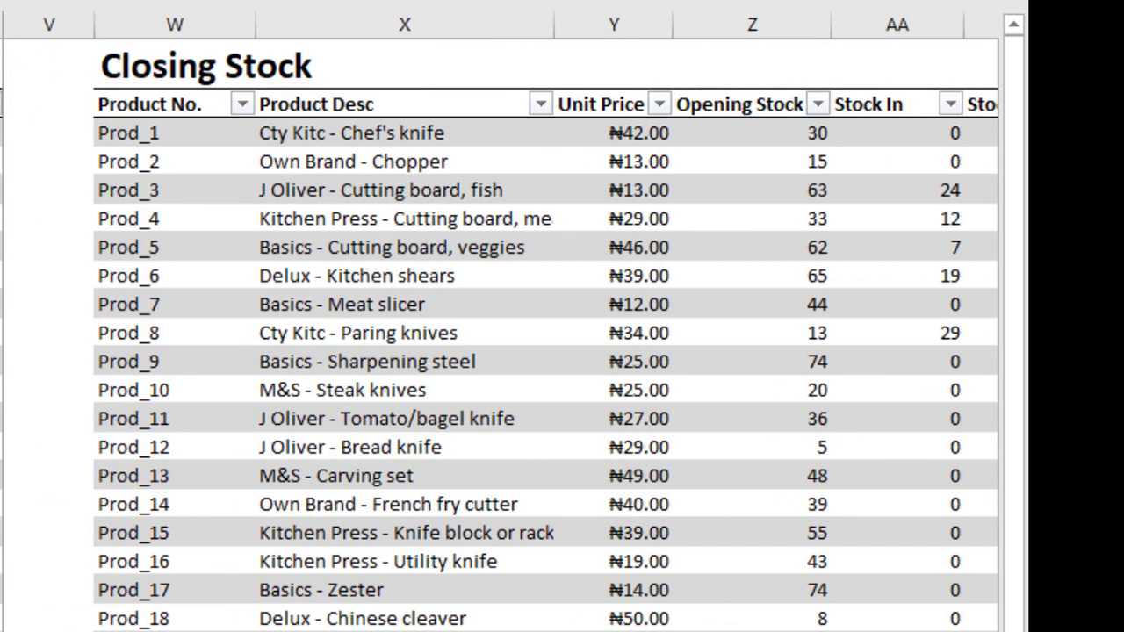
scroll(501, 351, right, 1)
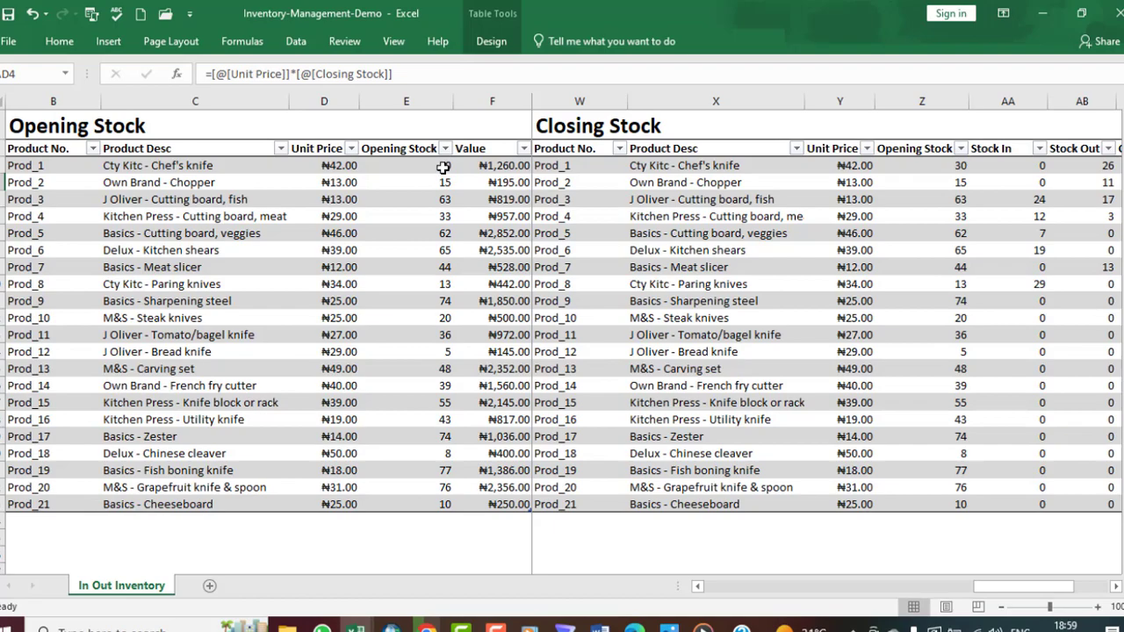
click(444, 167)
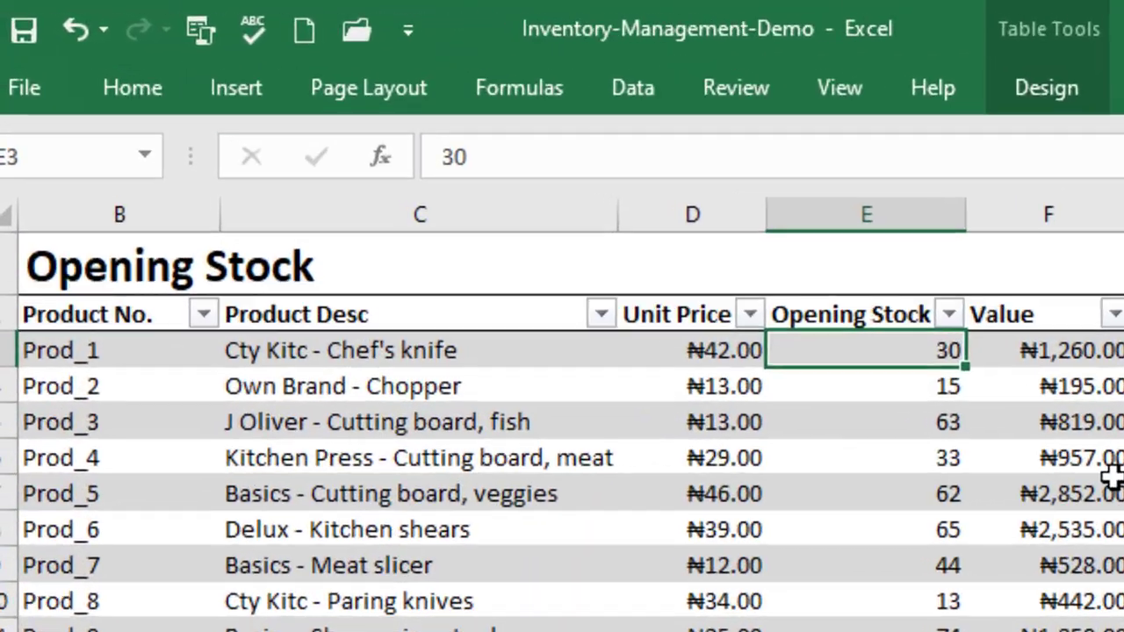
text(50)
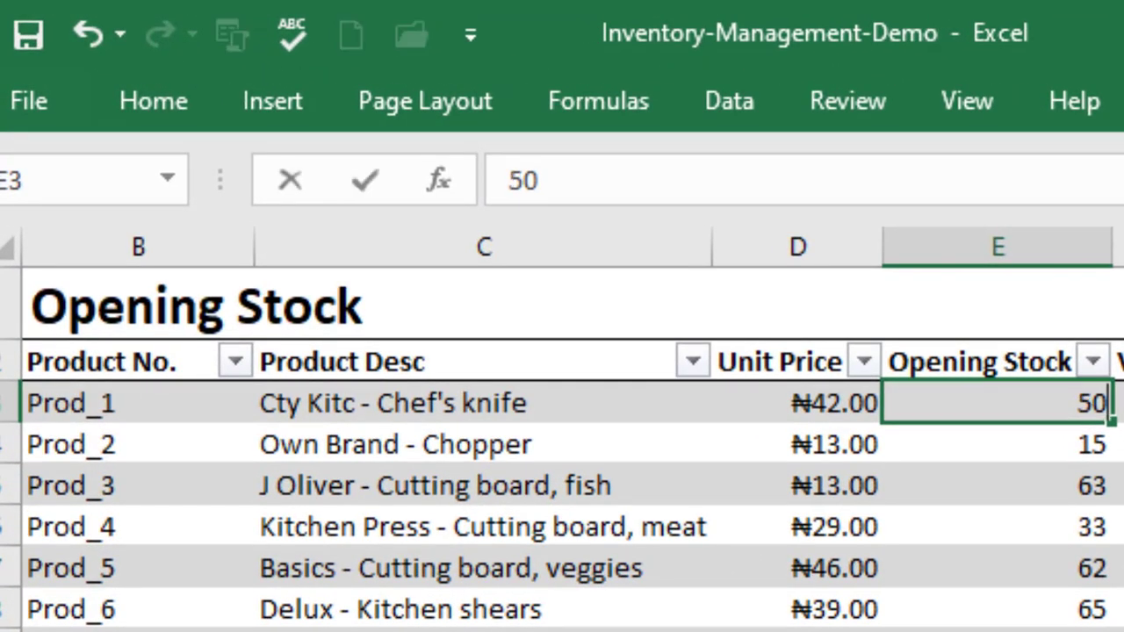
key(Return)
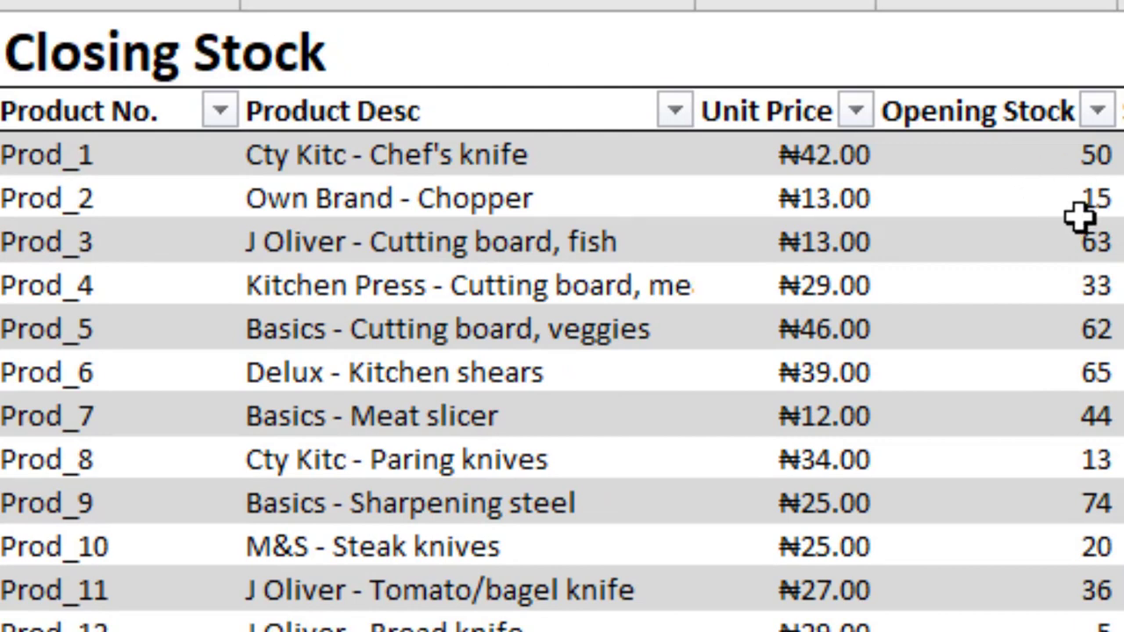
Set Prod_2's opening stock to 45 in the Opening Stock table.
key(Return)
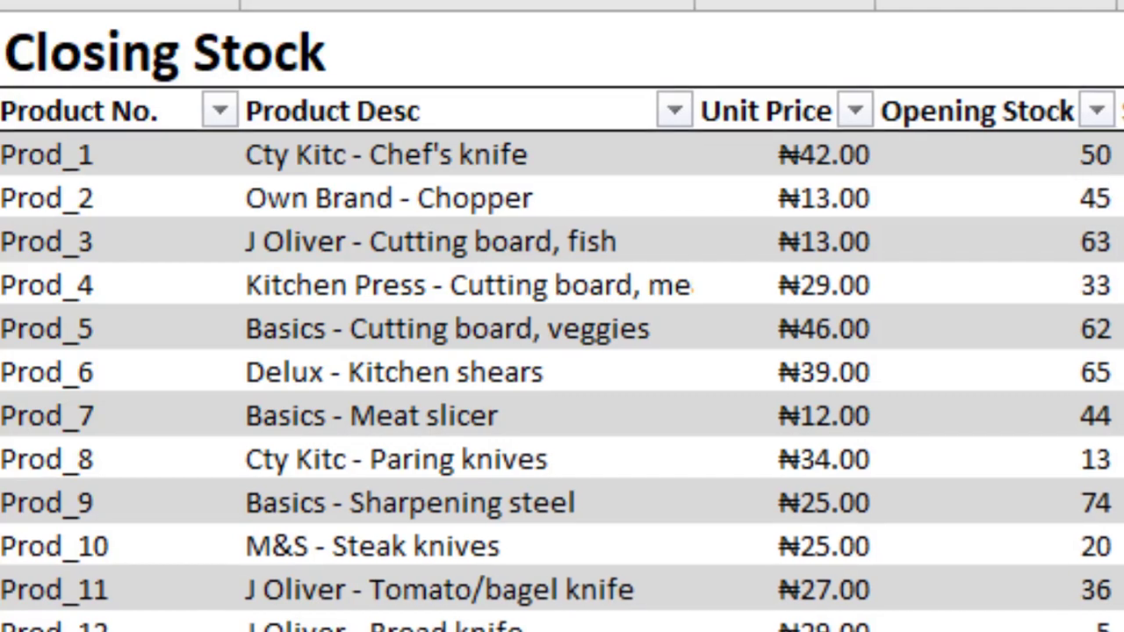
Review the Closing Stock table across all its columns, from product number and opening stock through stock movements, closing stock and value.
scroll(545, 316, right, 4)
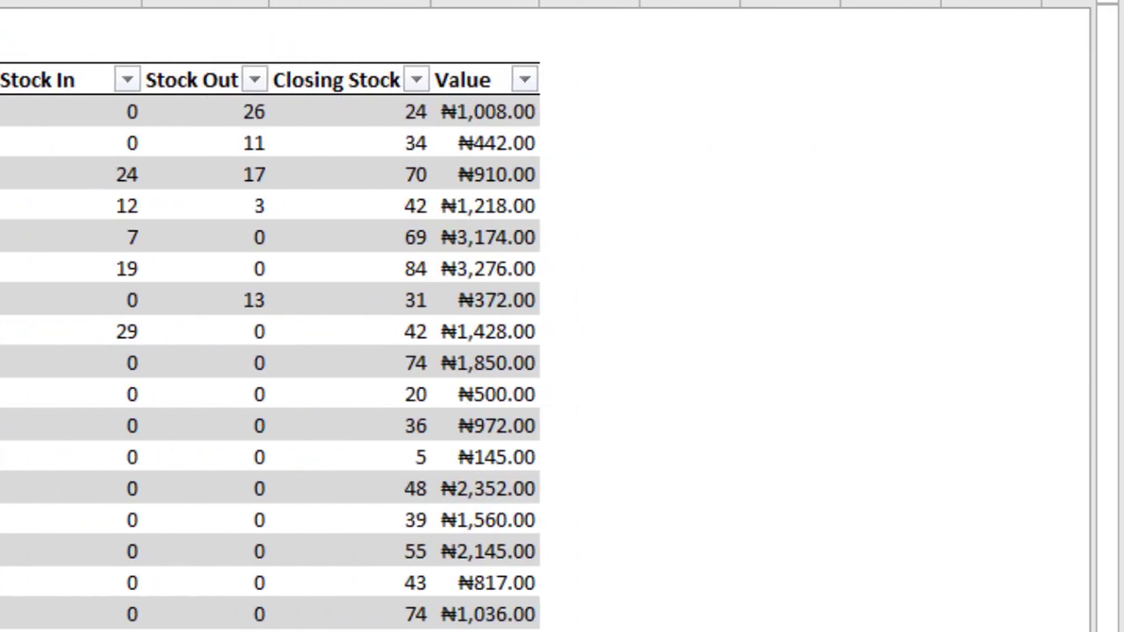
scroll(230, 311, left, 3)
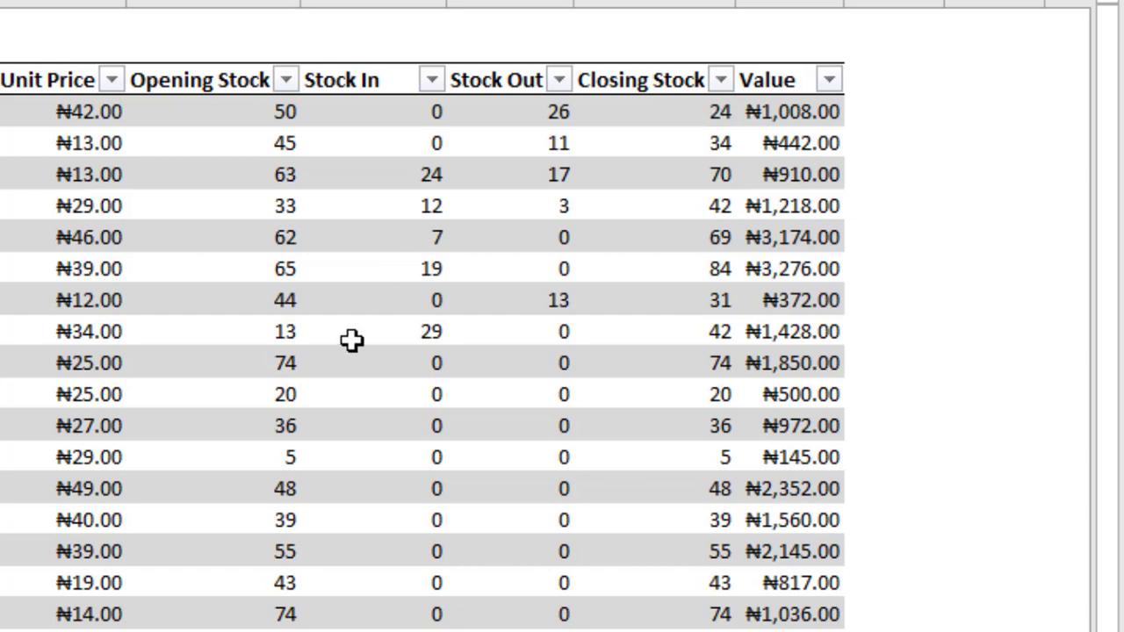
scroll(544, 352, left, 4)
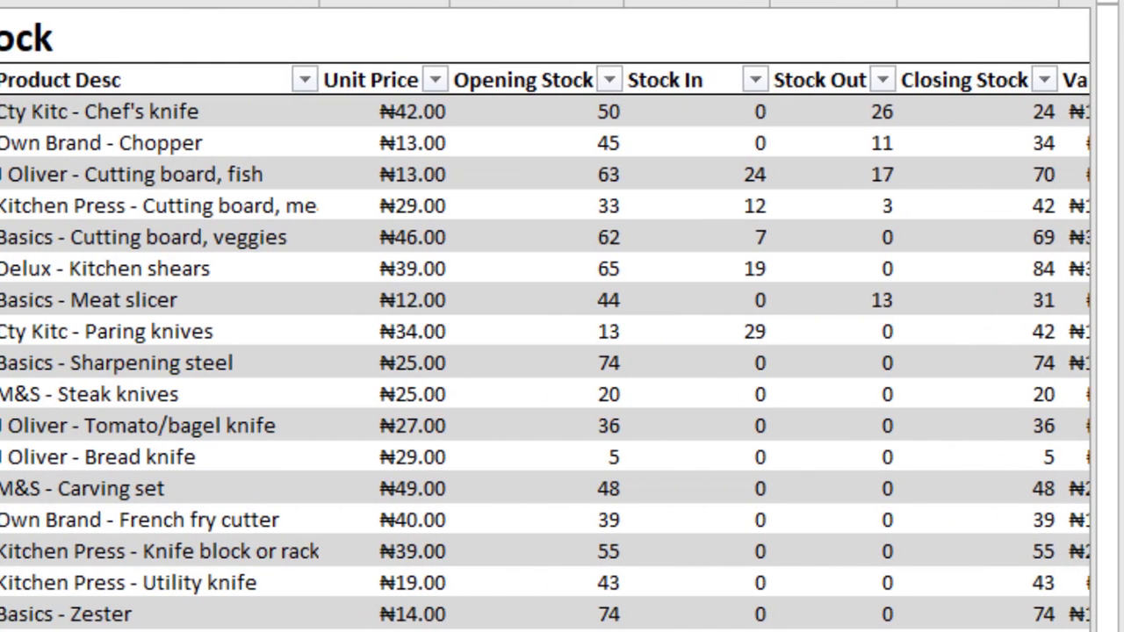
scroll(544, 351, left, 2)
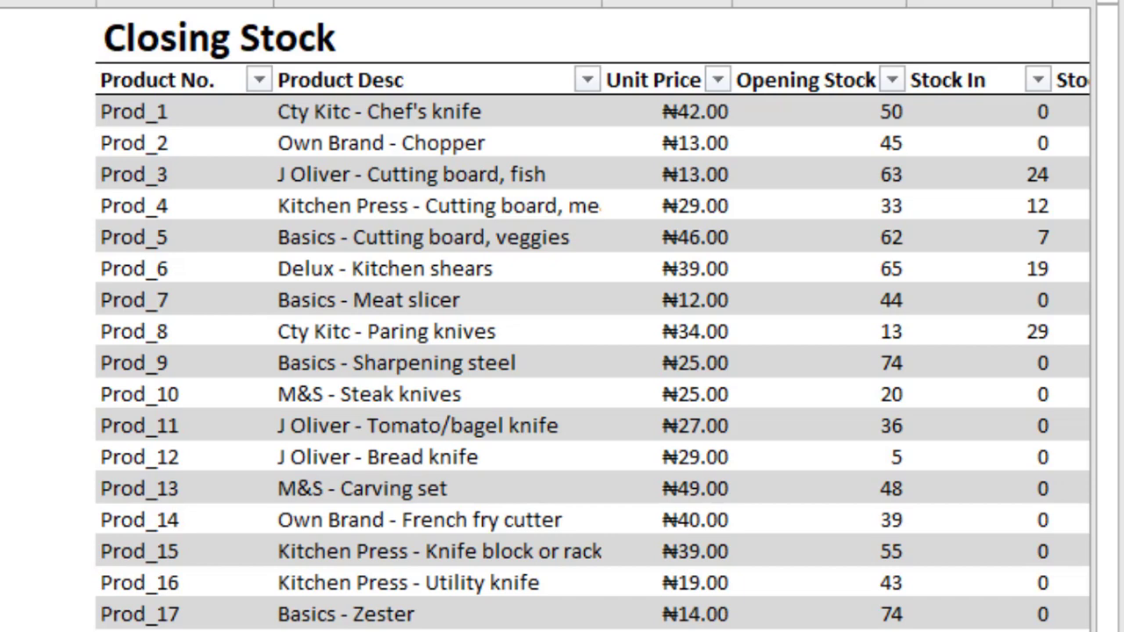
scroll(562, 316, left, 1)
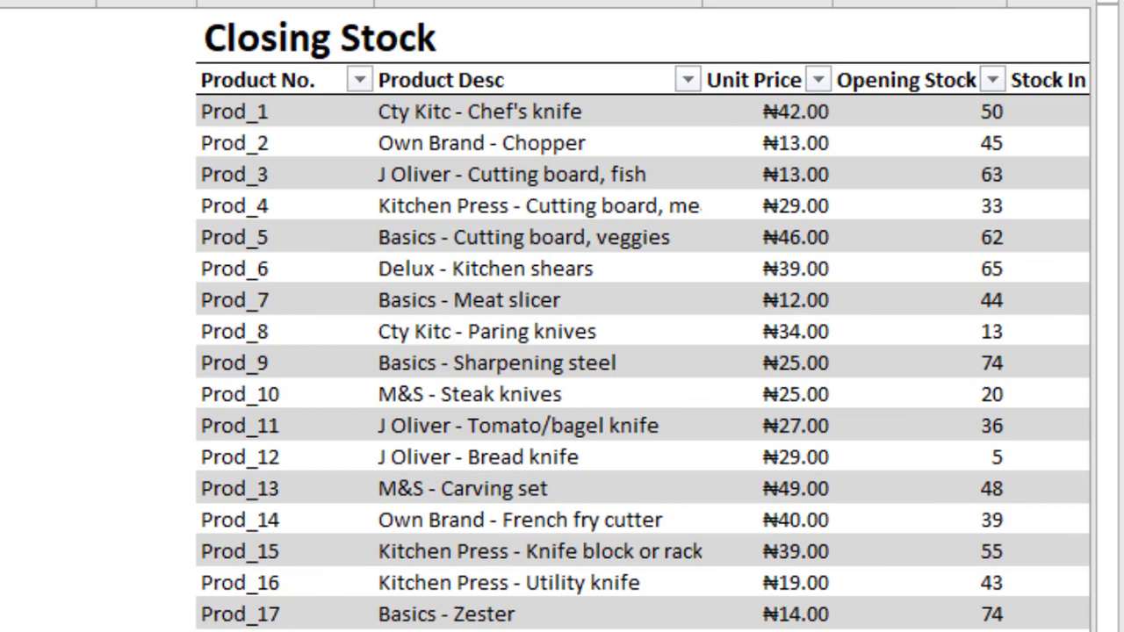
scroll(592, 324, right, 1)
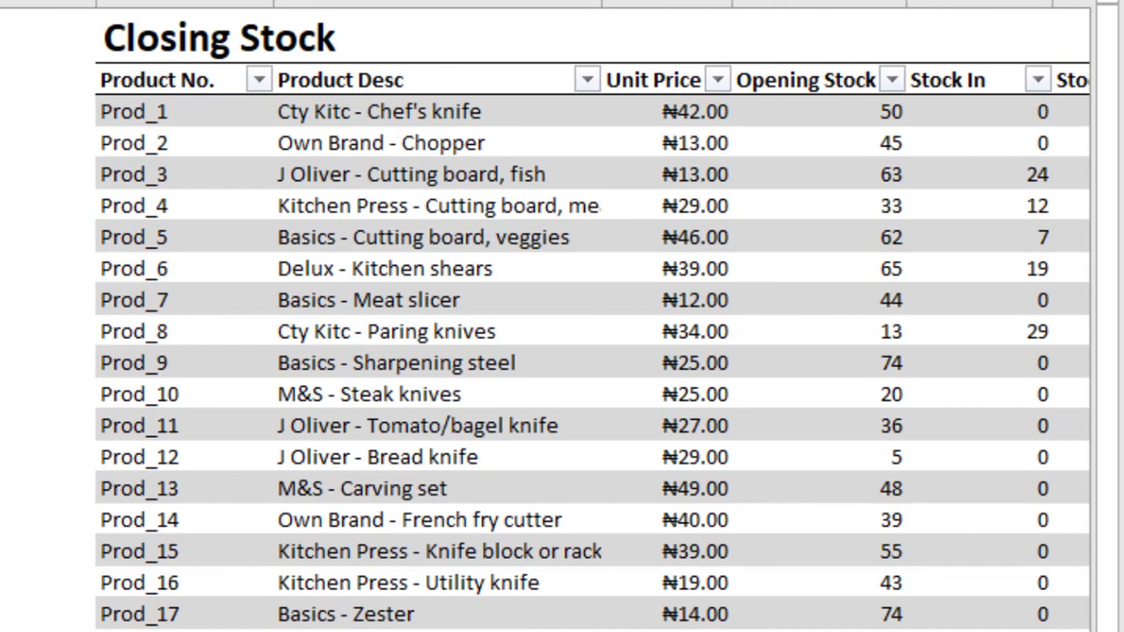